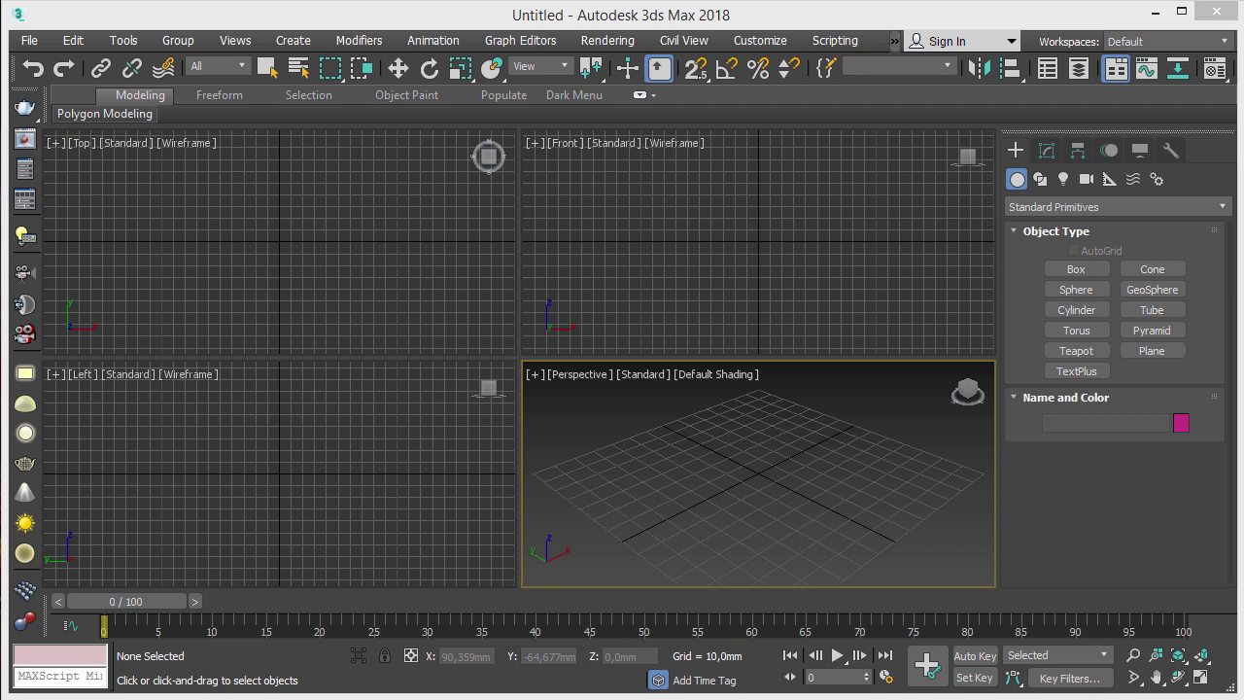
Step: Set both the display unit and system unit scale to centimetres so the grid reads 10,0cm
left_click(762, 41)
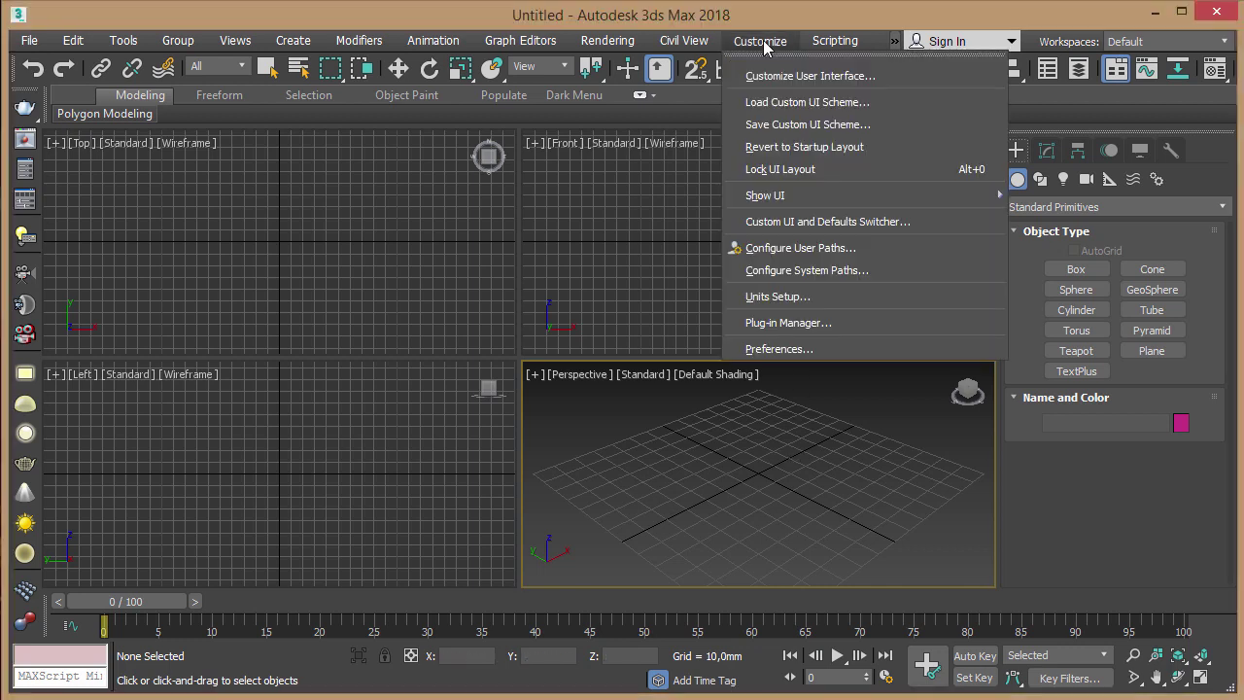
left_click(799, 295)
left_click(682, 288)
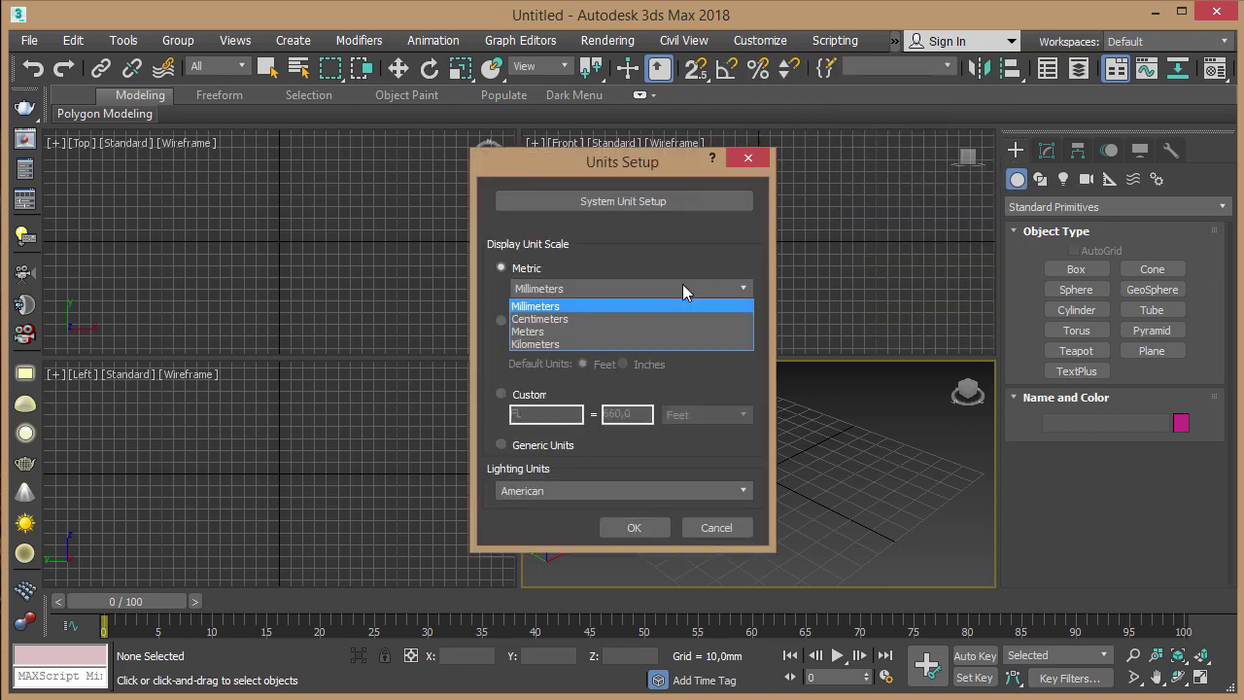
left_click(640, 318)
left_click(684, 203)
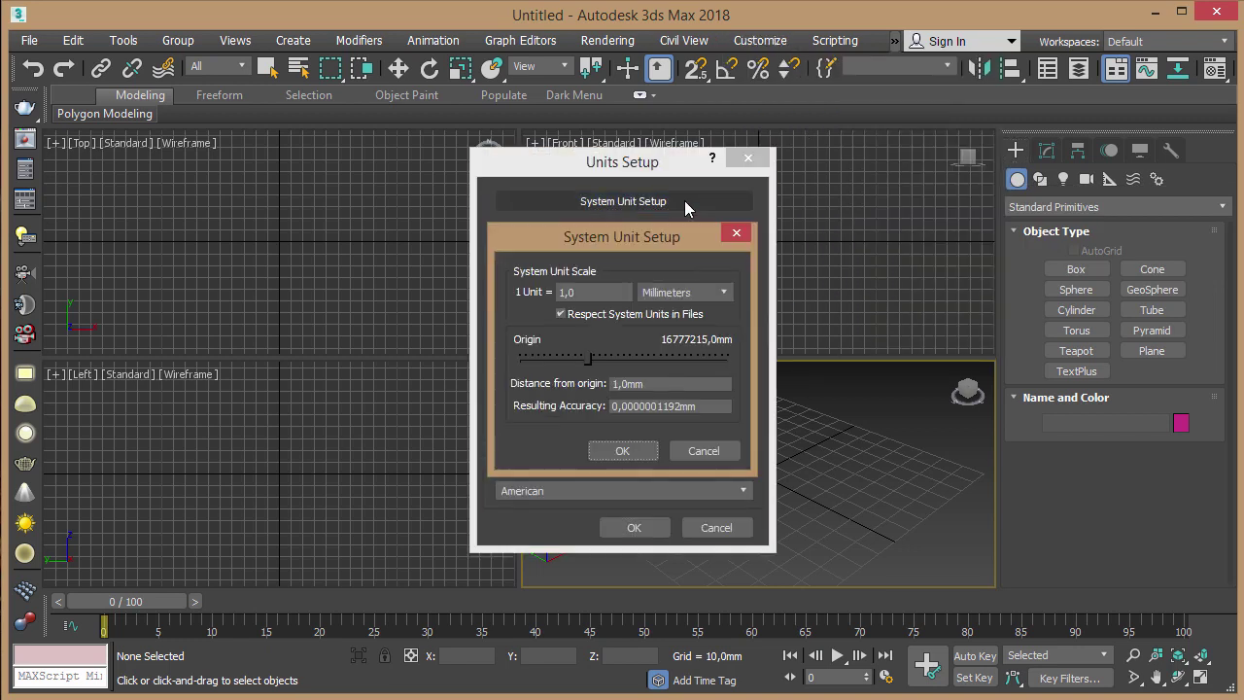
left_click(680, 292)
left_click(678, 361)
left_click(630, 452)
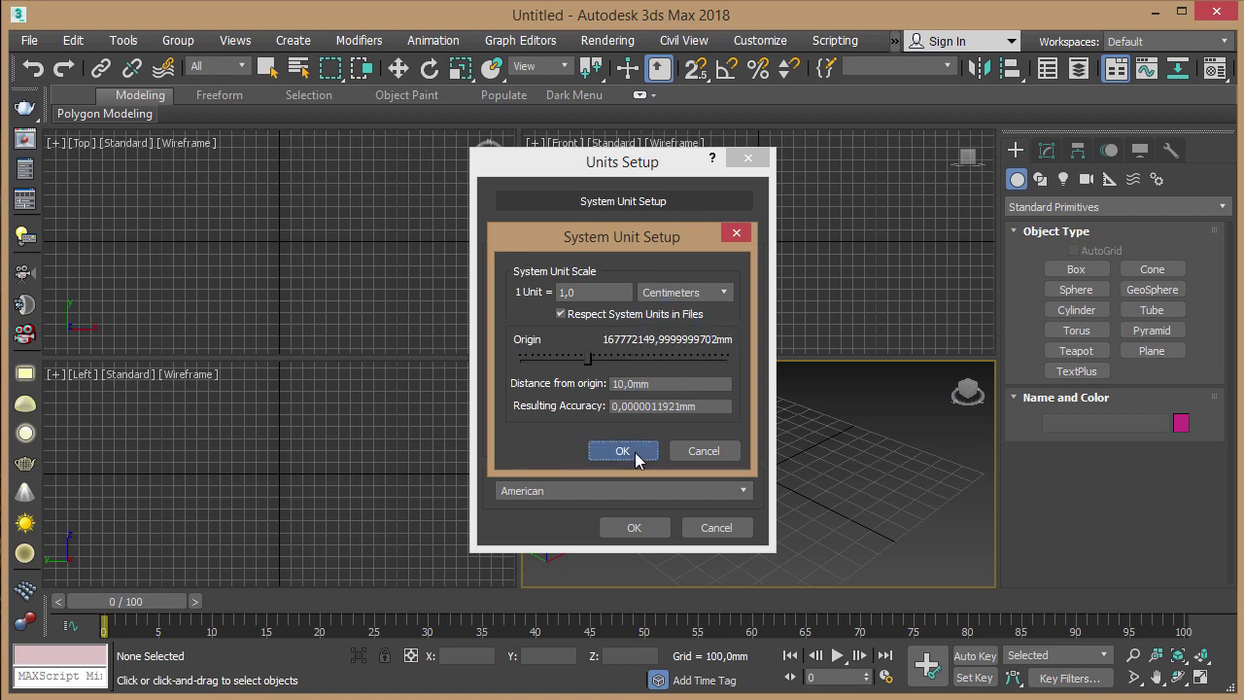
left_click(649, 530)
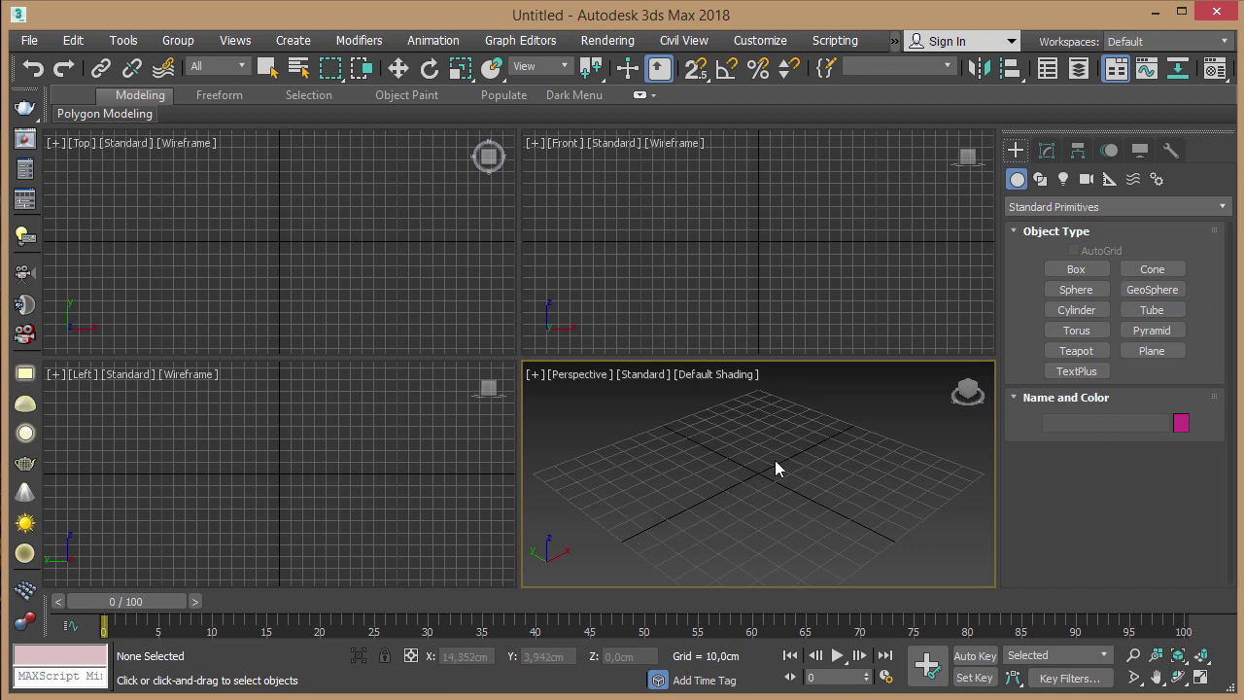
Step: Start a Box primitive and expand its Keyboard Entry rollout
left_click(1075, 272)
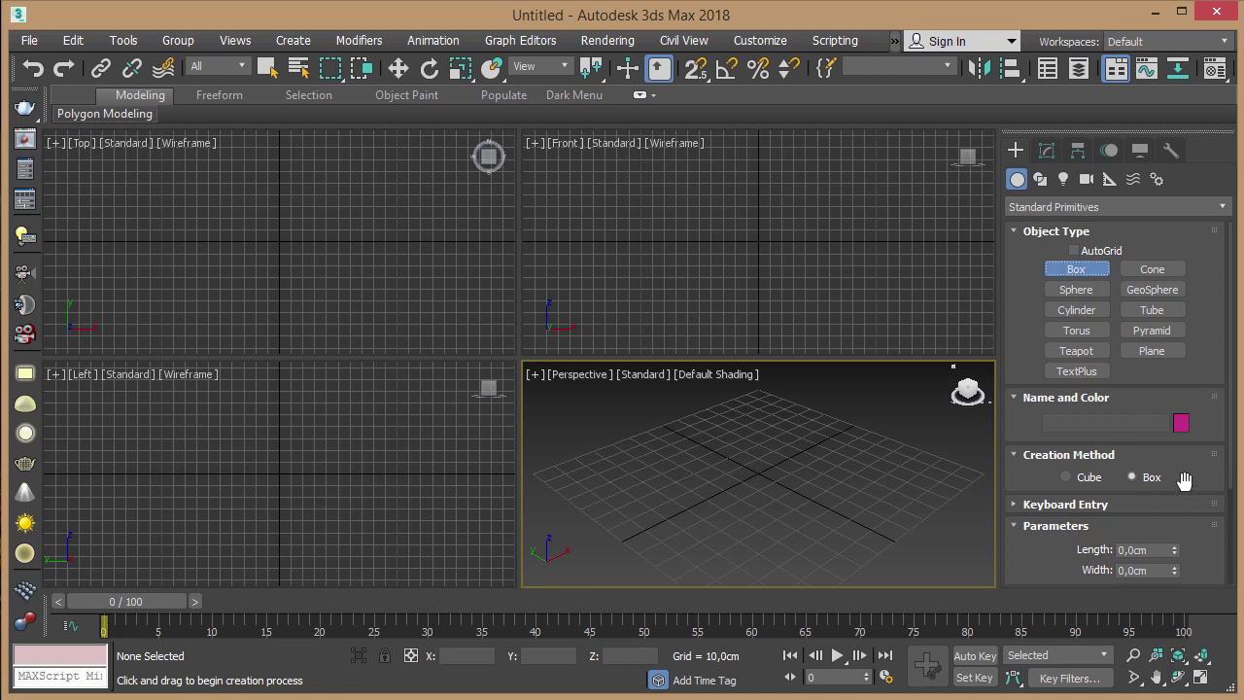
scroll(1181, 476, "down", 3)
scroll(1174, 418, "up", 3)
left_click_drag(1171, 496, 1172, 361)
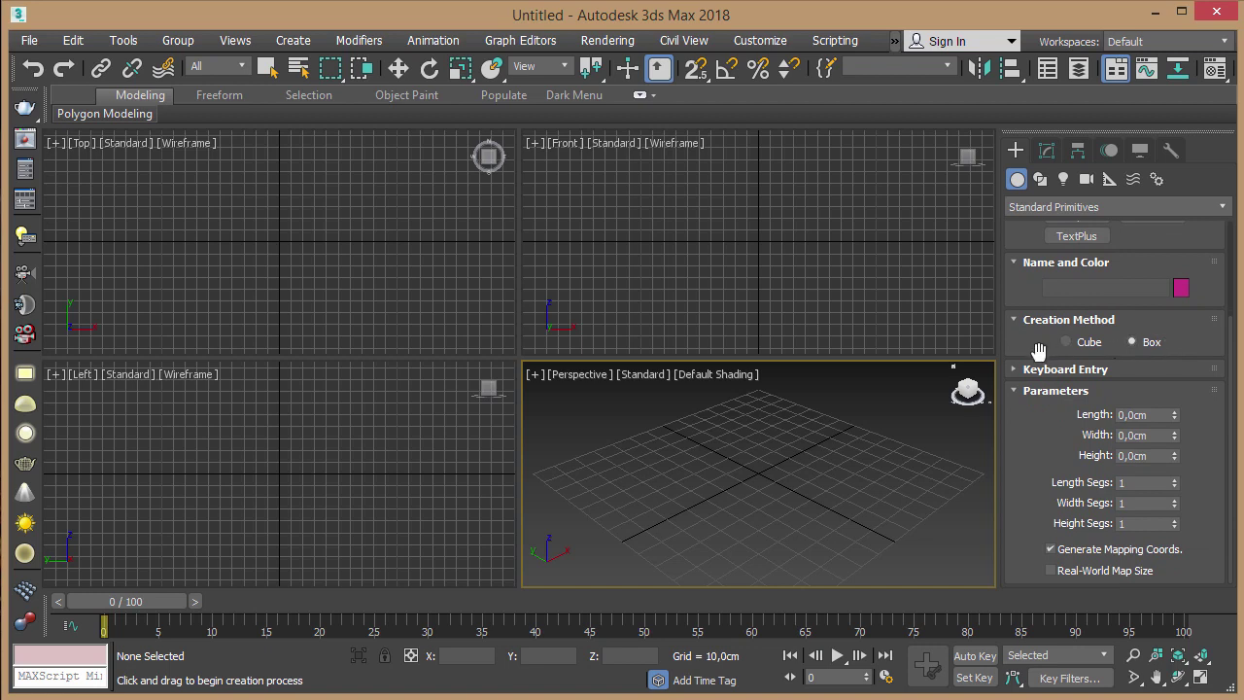
left_click(1016, 370)
left_click_drag(1184, 418, 1188, 347)
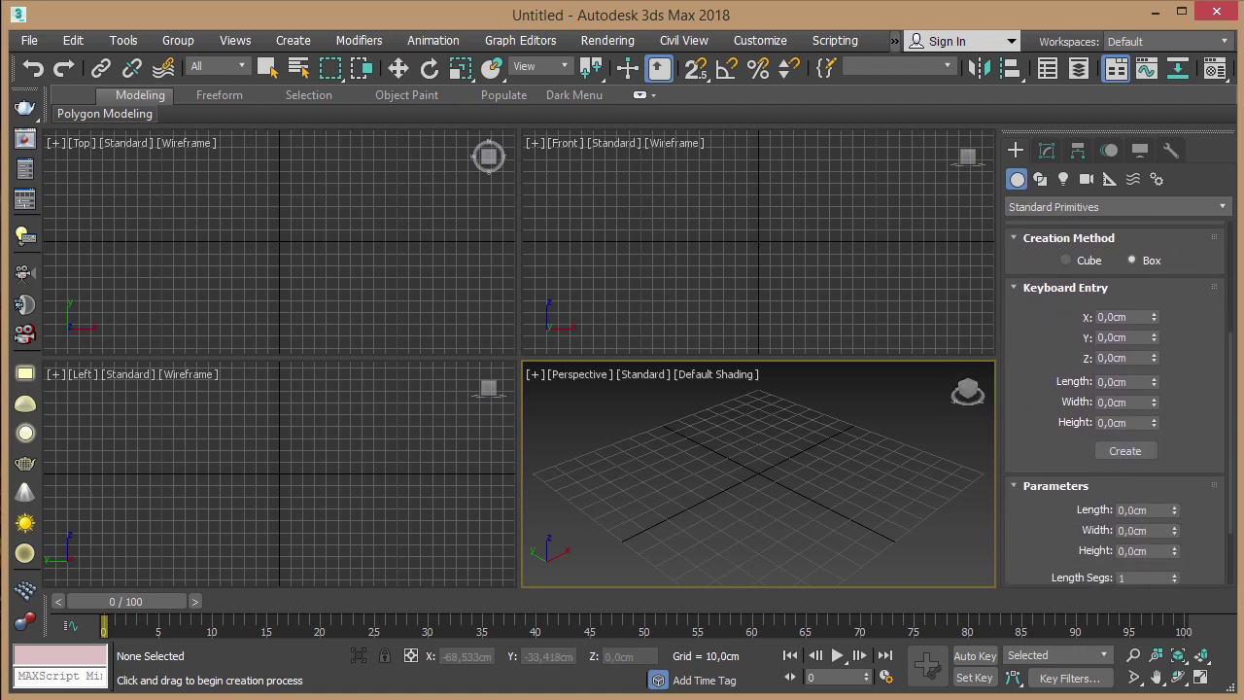
Step: Enter length 54, width 34, height 4, create the box at the origin, and colour it red
left_click(1104, 382)
type("54")
left_click(1117, 405)
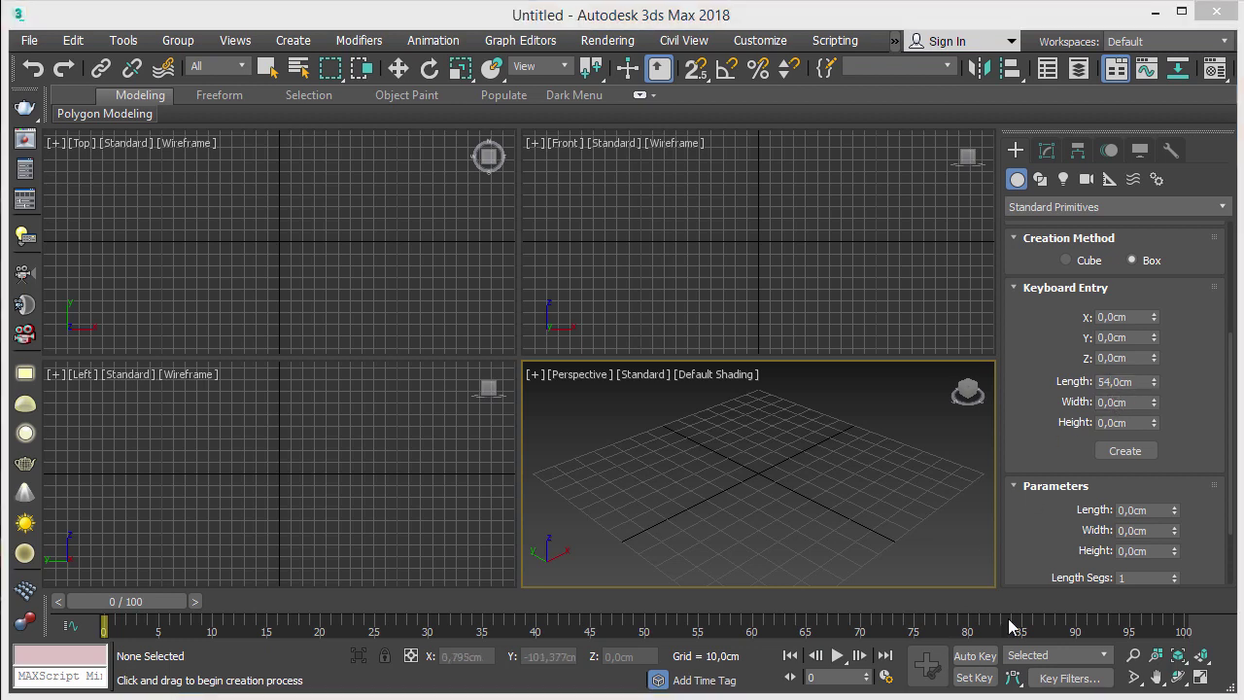
left_click(1103, 402)
left_click_drag(1101, 401, 1095, 400)
type("4")
left_click_drag(1104, 422, 1092, 422)
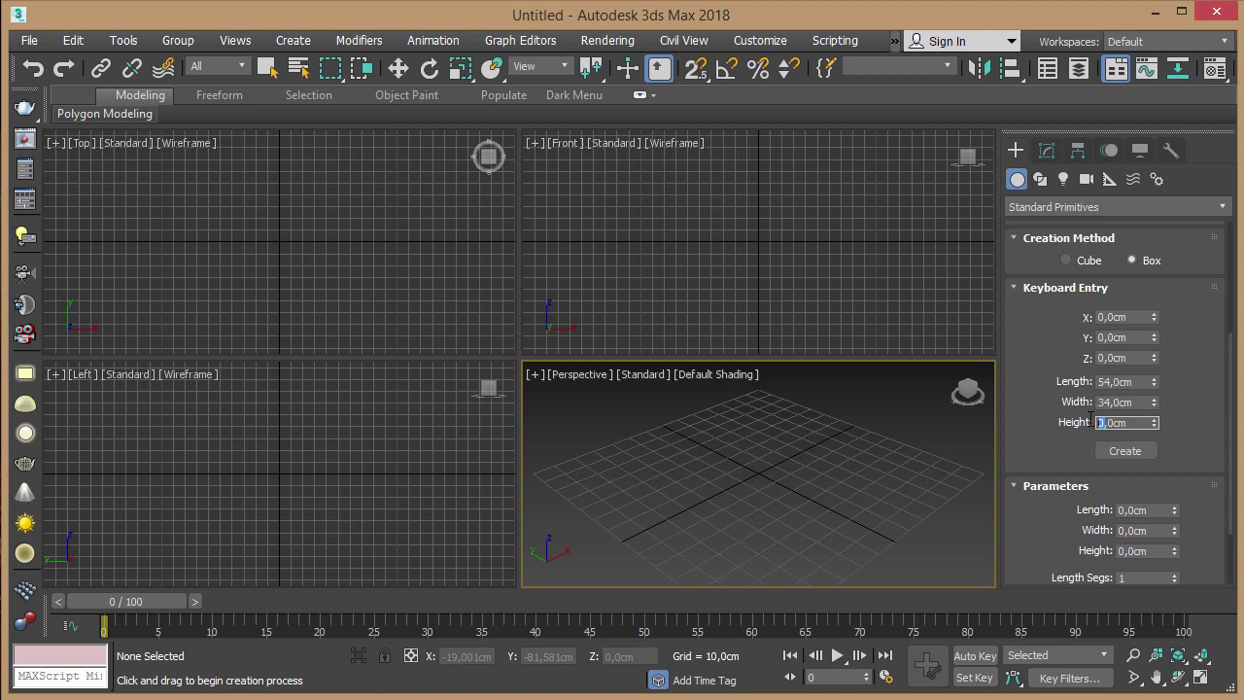
type("4")
left_click(1126, 450)
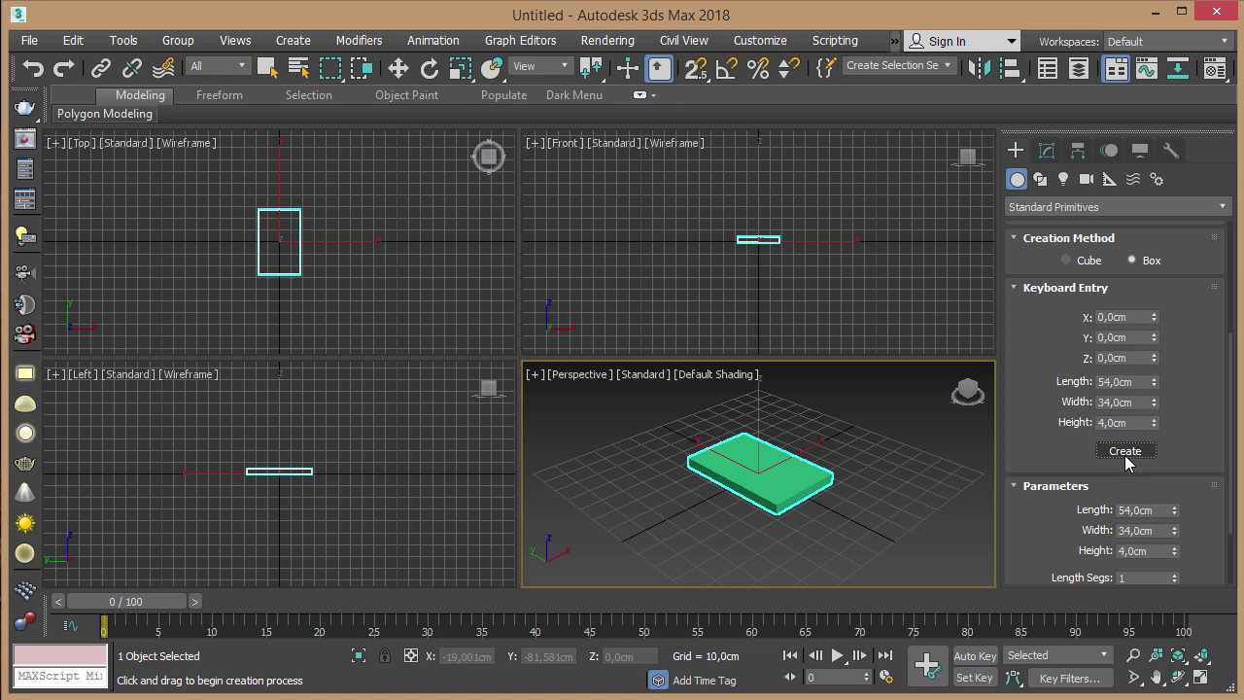
left_click(1126, 451)
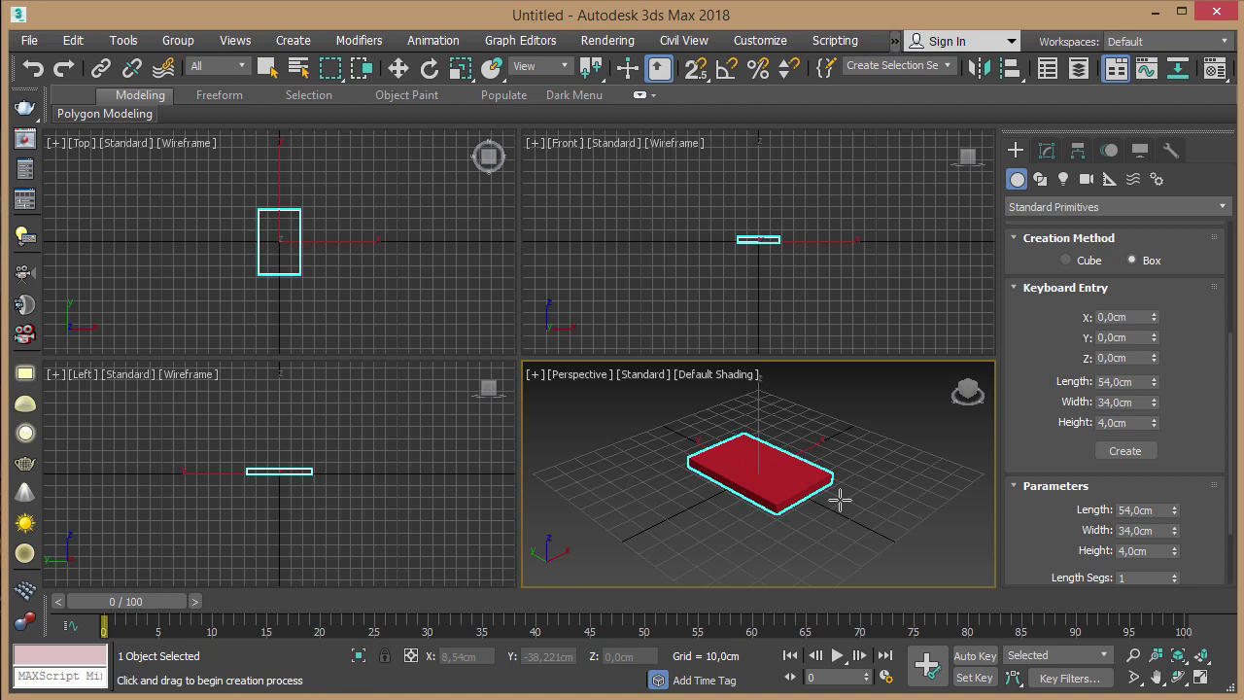
Step: Maximize the Perspective view and enable angle snap with a 45° increment
key("alt+w")
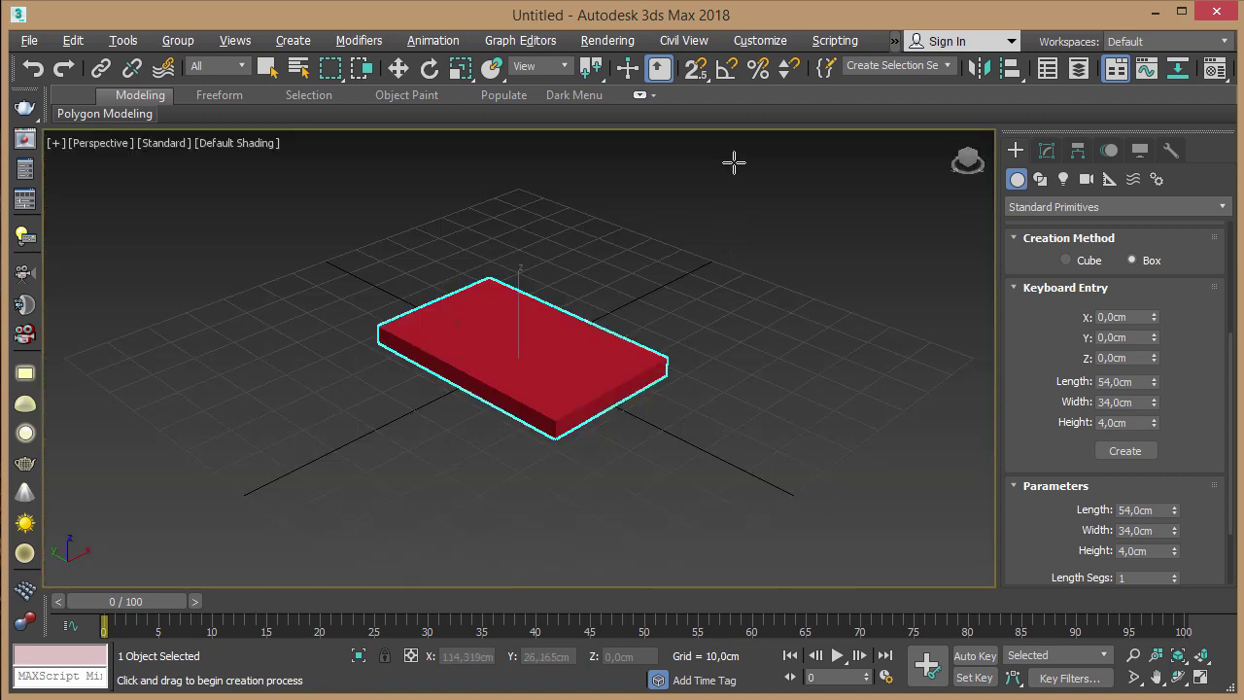
left_click(730, 78)
right_click(729, 77)
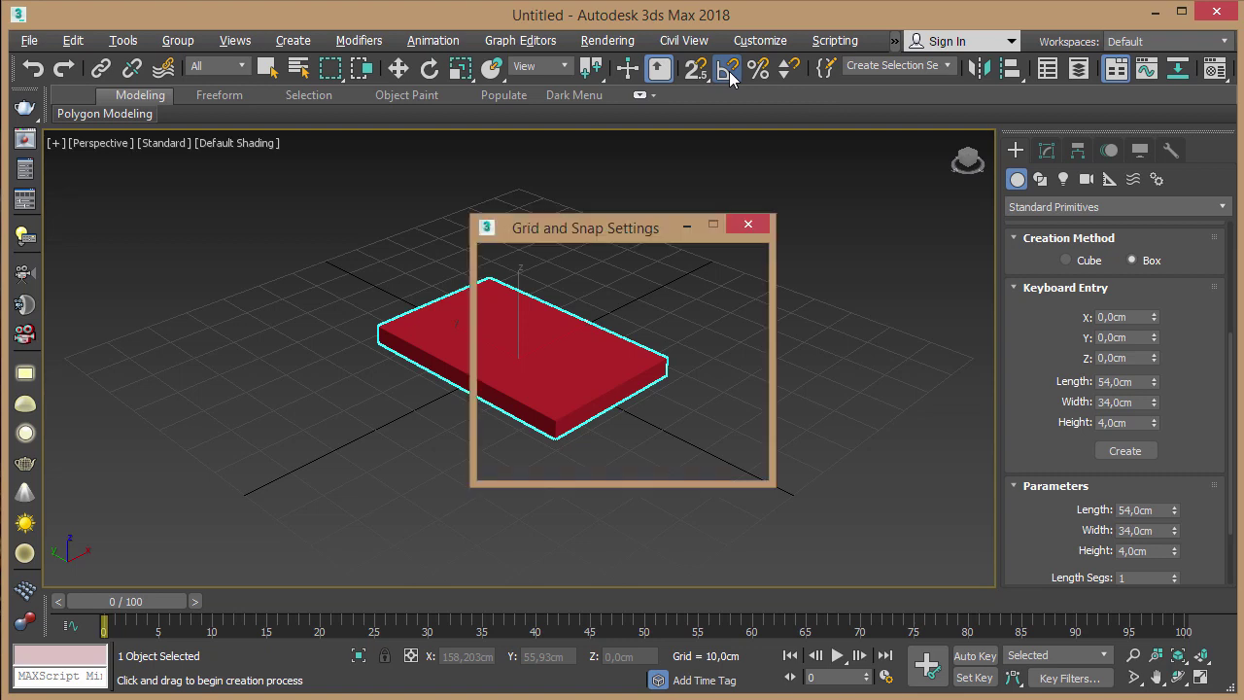
left_click(615, 369)
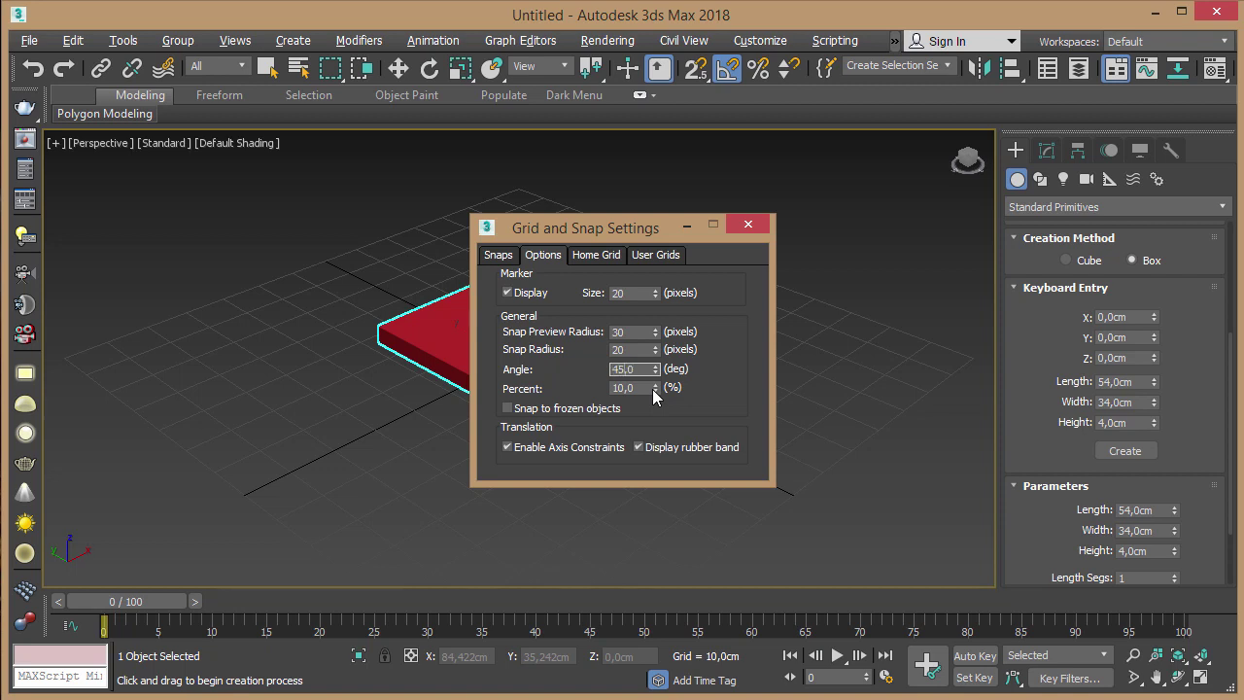
Step: Rotate the box −90° about Y and 90° about X so it stands upright
left_click(747, 224)
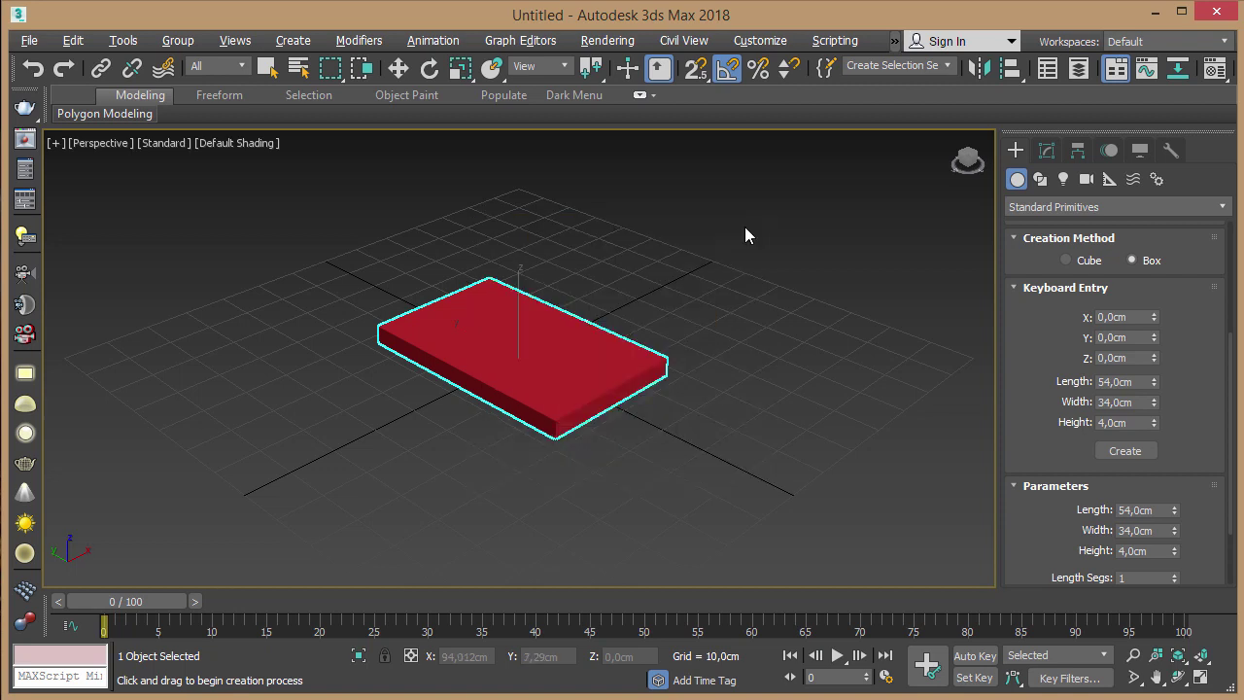
key("r")
key("e")
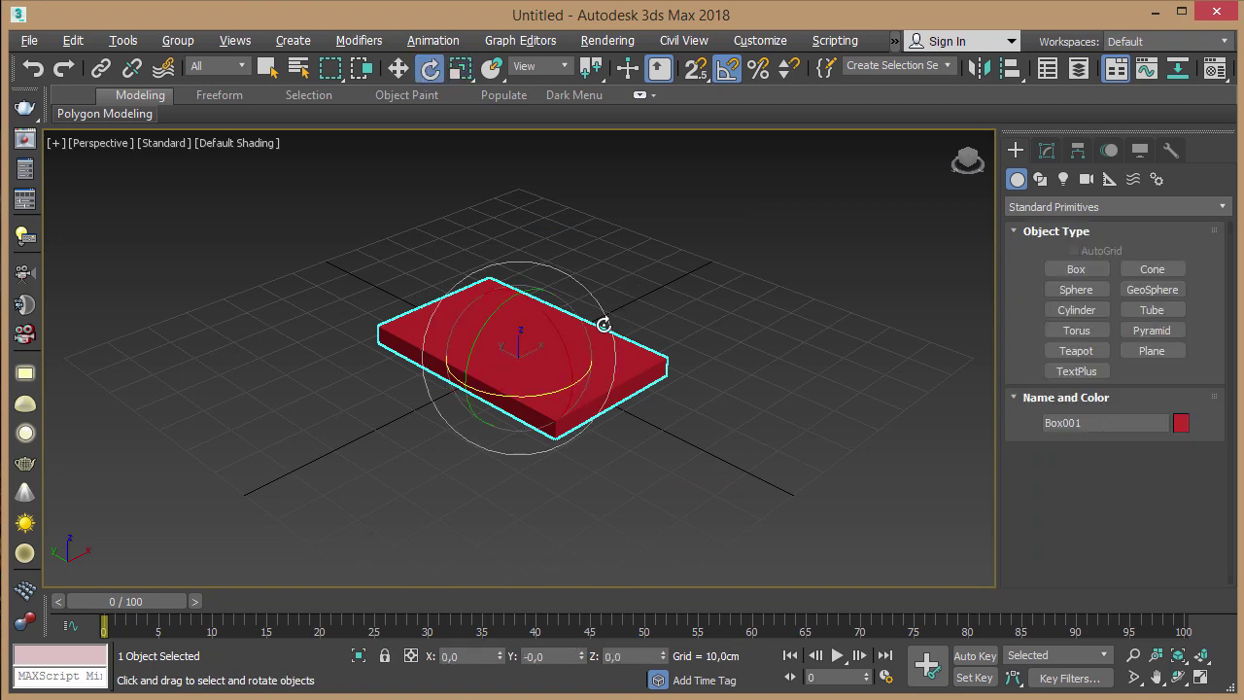
left_click_drag(494, 324, 477, 321)
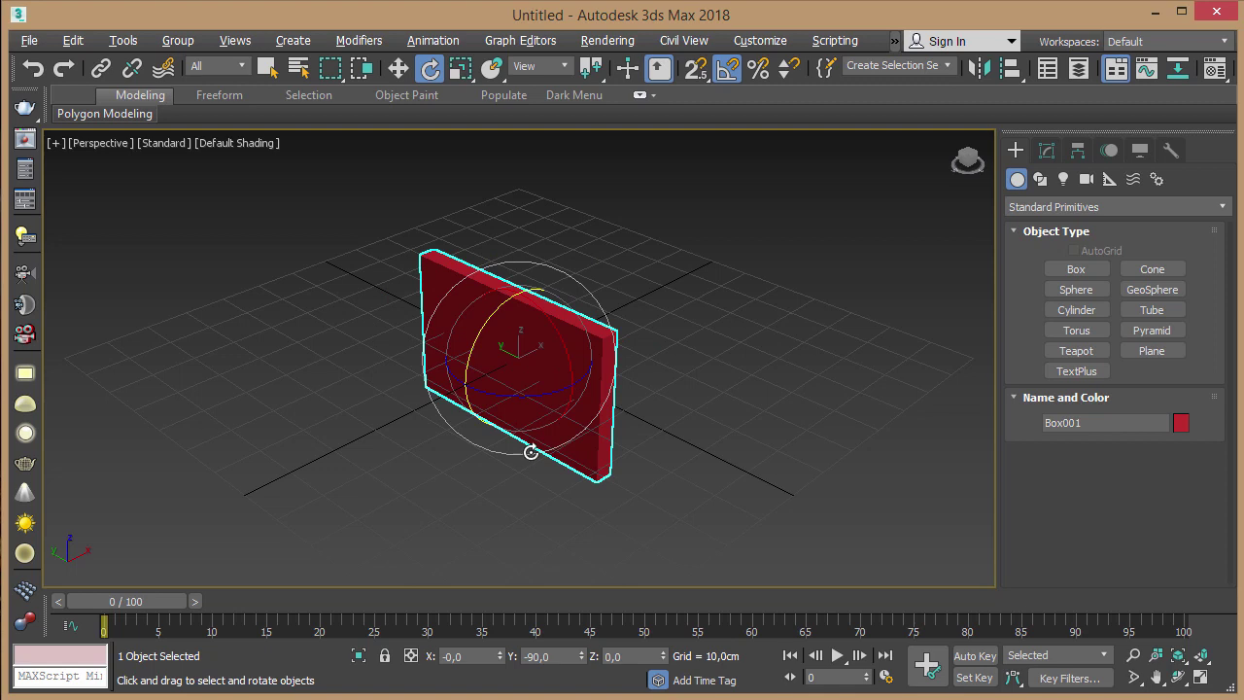
left_click_drag(517, 395, 537, 393)
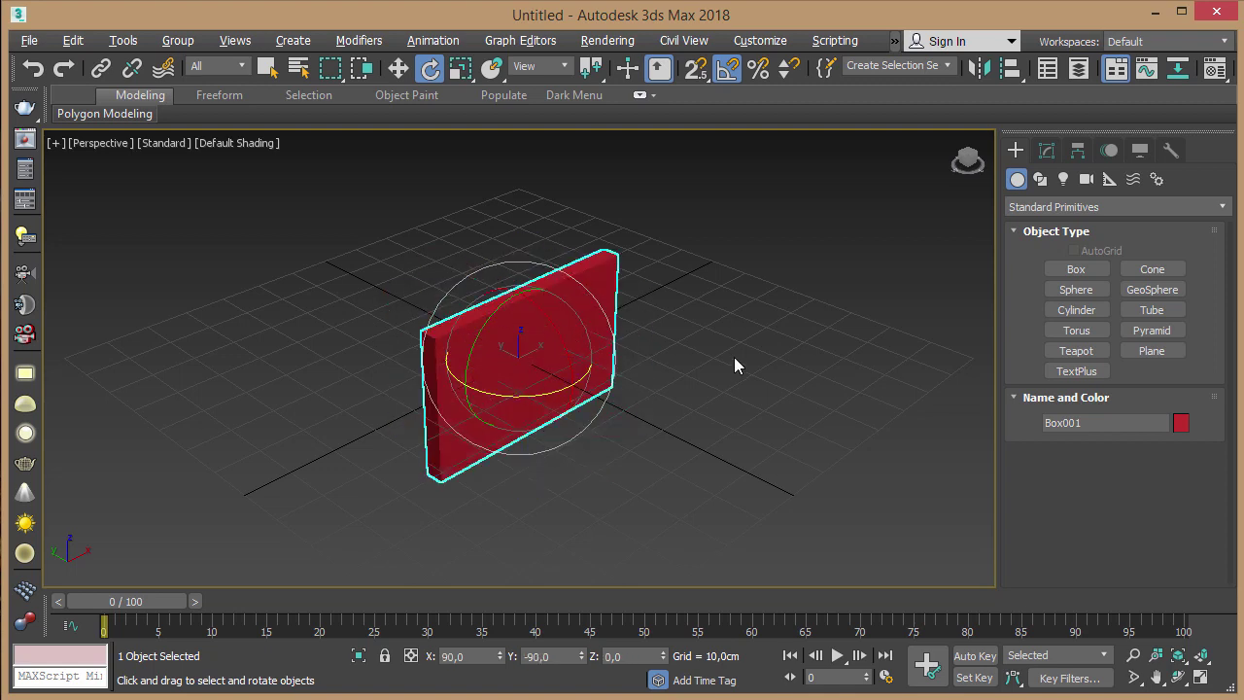
key("q")
middle_click_drag(728, 347, 738, 335)
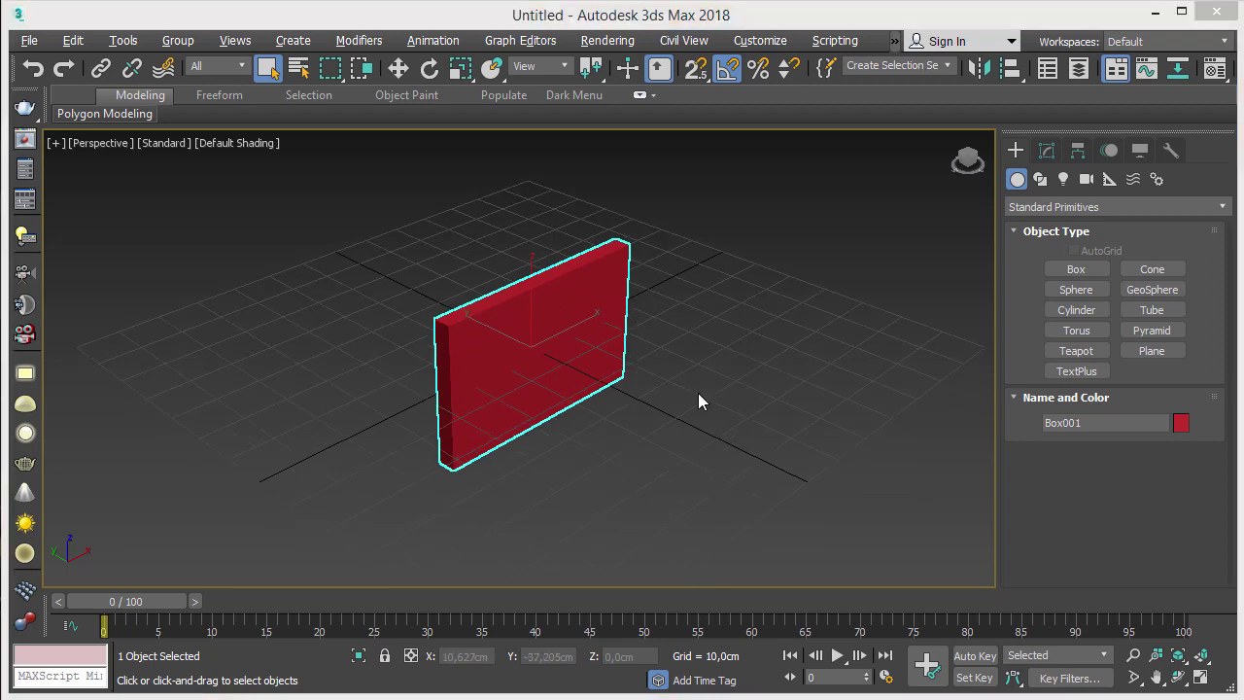
mouse_move(560, 343)
middle_mouse_down()
mouse_move(593, 343)
mouse_move(587, 300)
mouse_move(568, 299)
middle_mouse_up()
scroll(591, 342, "up", 3)
scroll(588, 316, "down", 1)
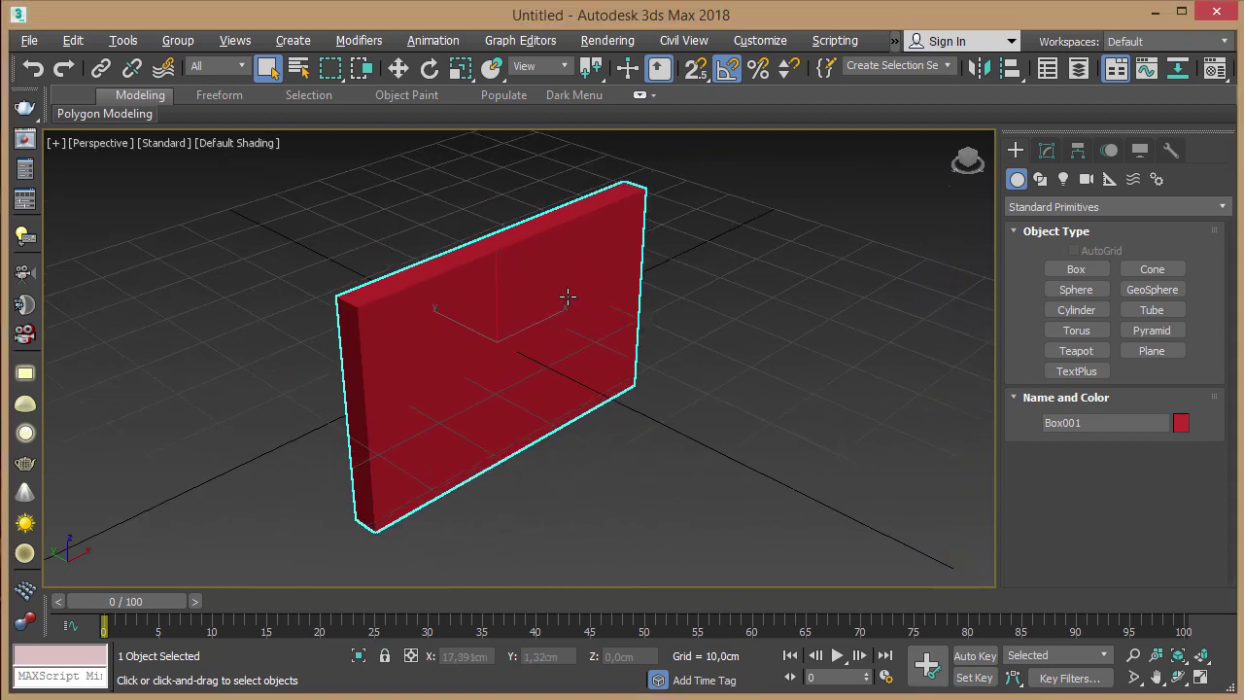
Step: Convert the box to Editable Poly at Edge level with edged faces and select one short corner edge
right_click(547, 277)
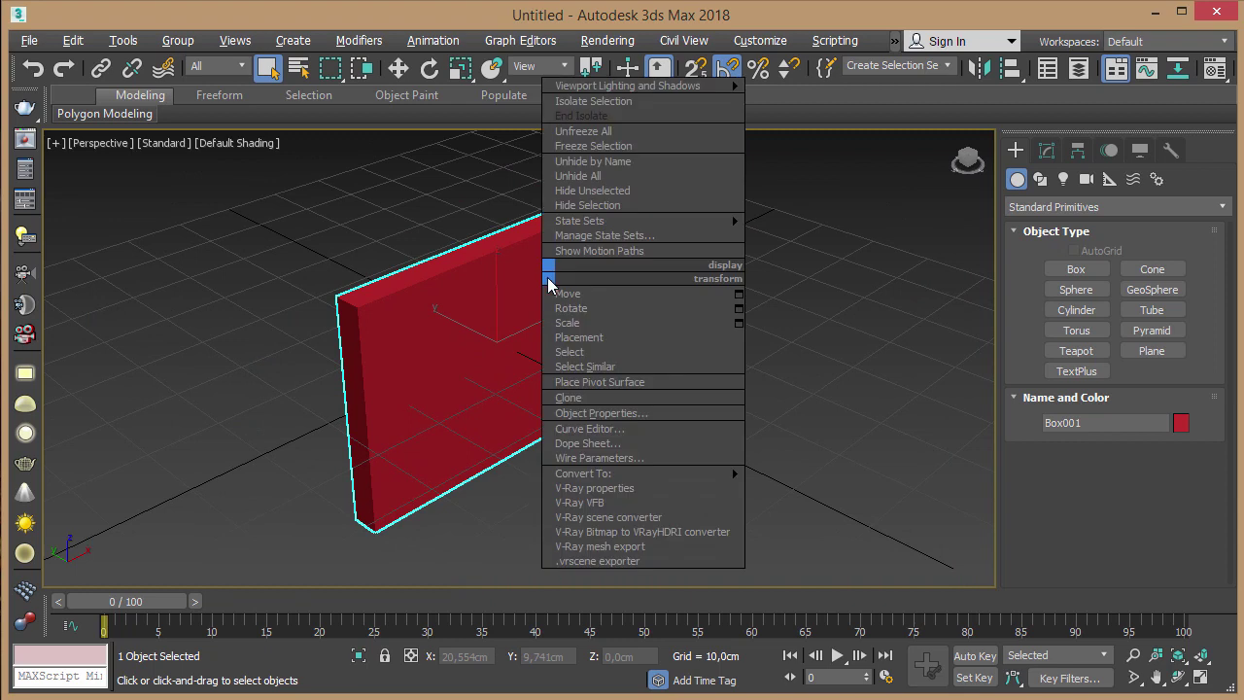
mouse_move(583, 474)
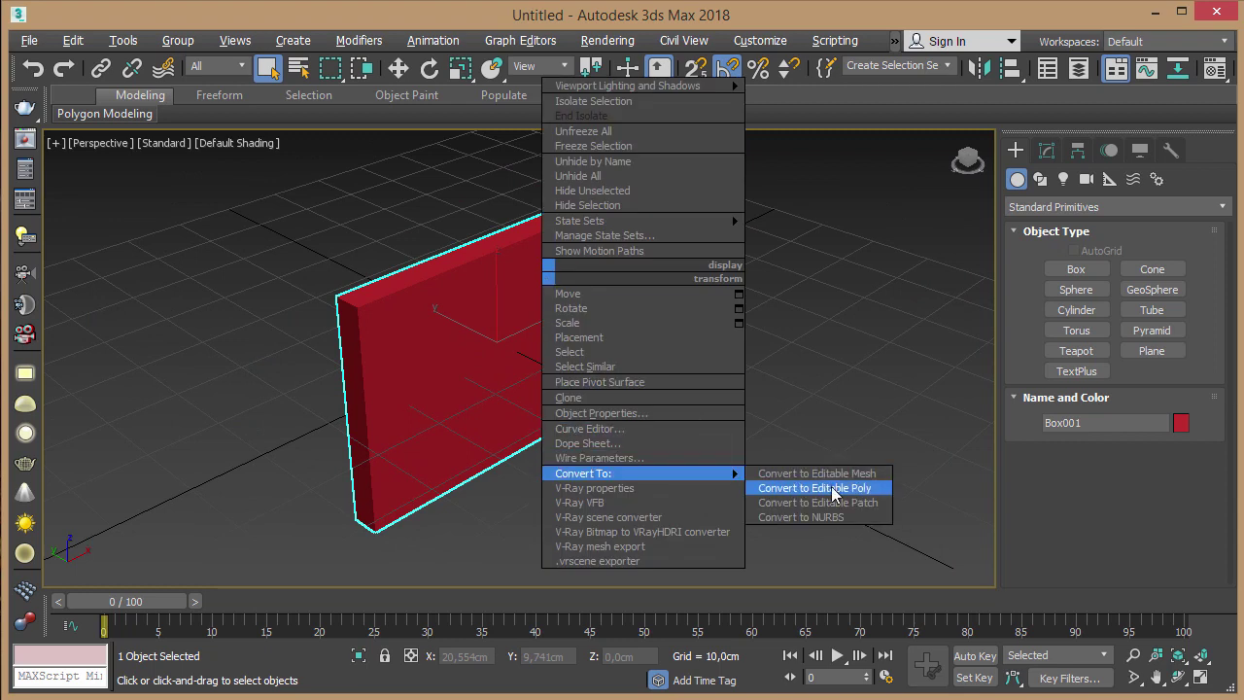
left_click(833, 488)
left_click(1019, 235)
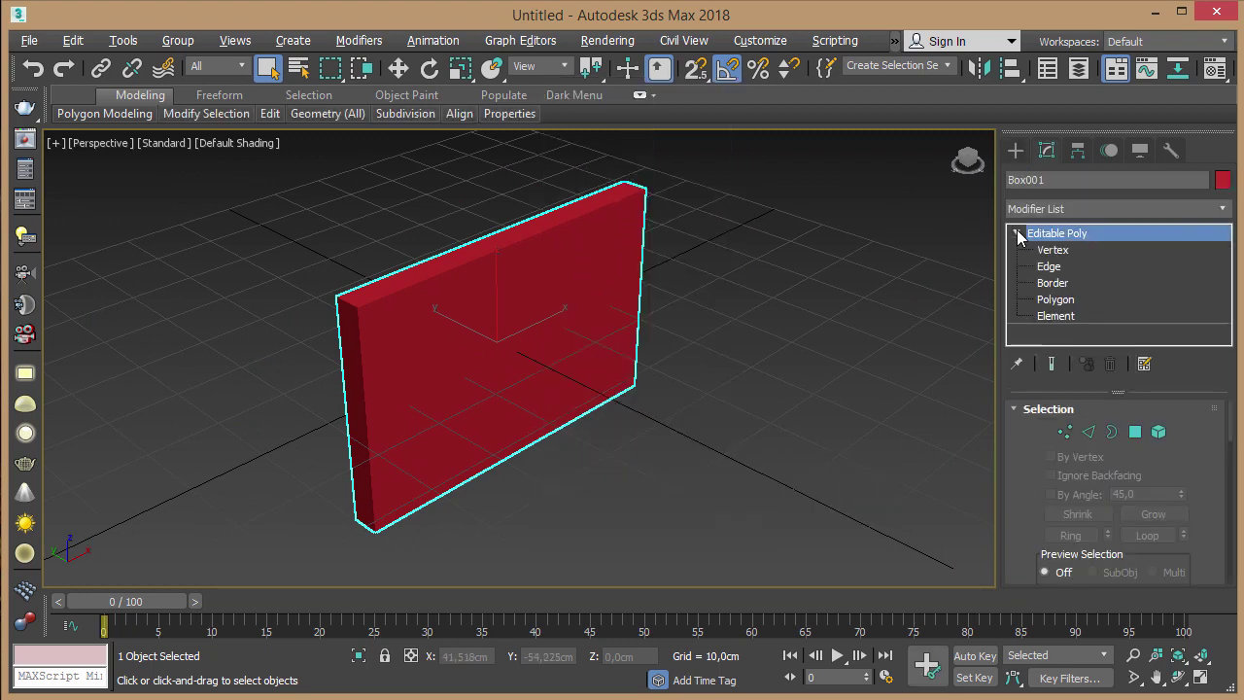
left_click(1064, 267)
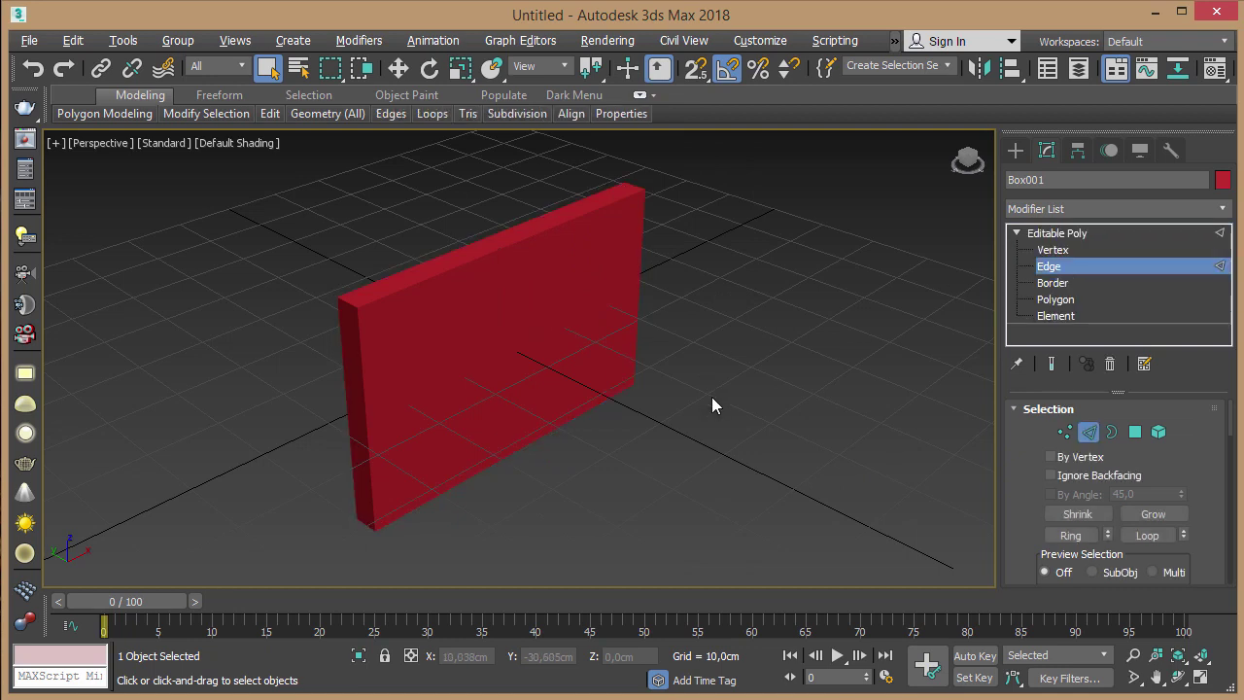
middle_click_drag(711, 397, 724, 400)
key("F4")
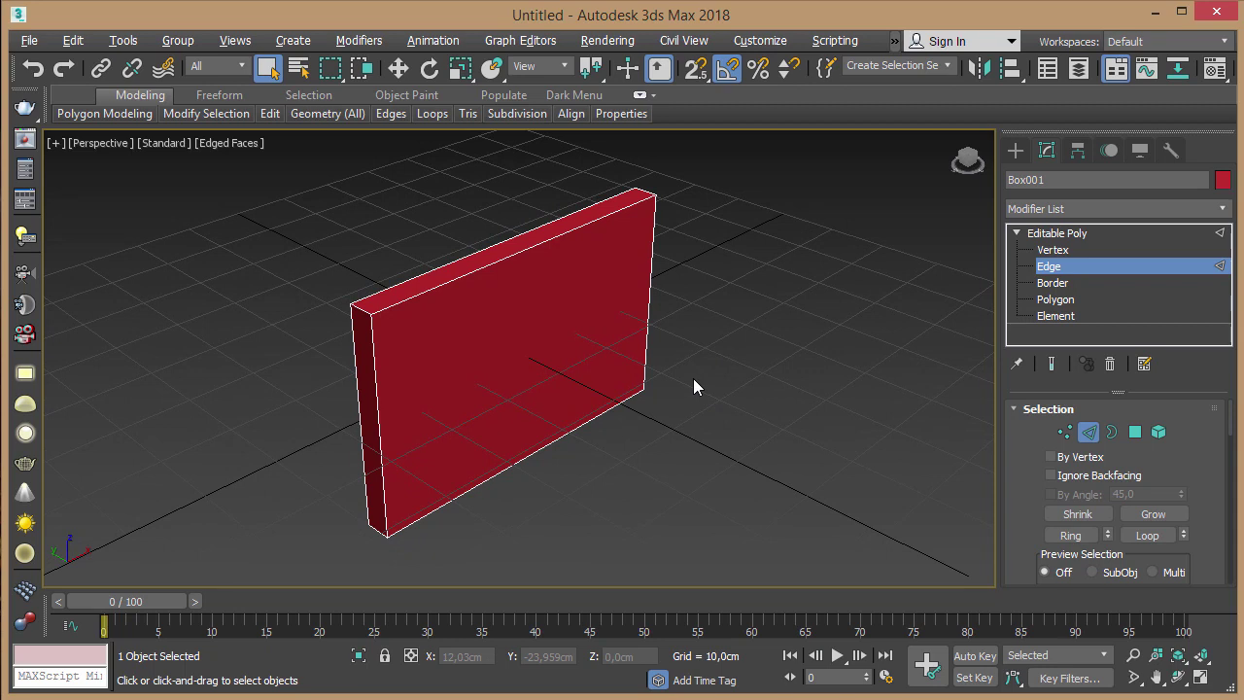
mouse_move(674, 350)
middle_mouse_down()
mouse_move(667, 341)
mouse_move(667, 353)
middle_mouse_up()
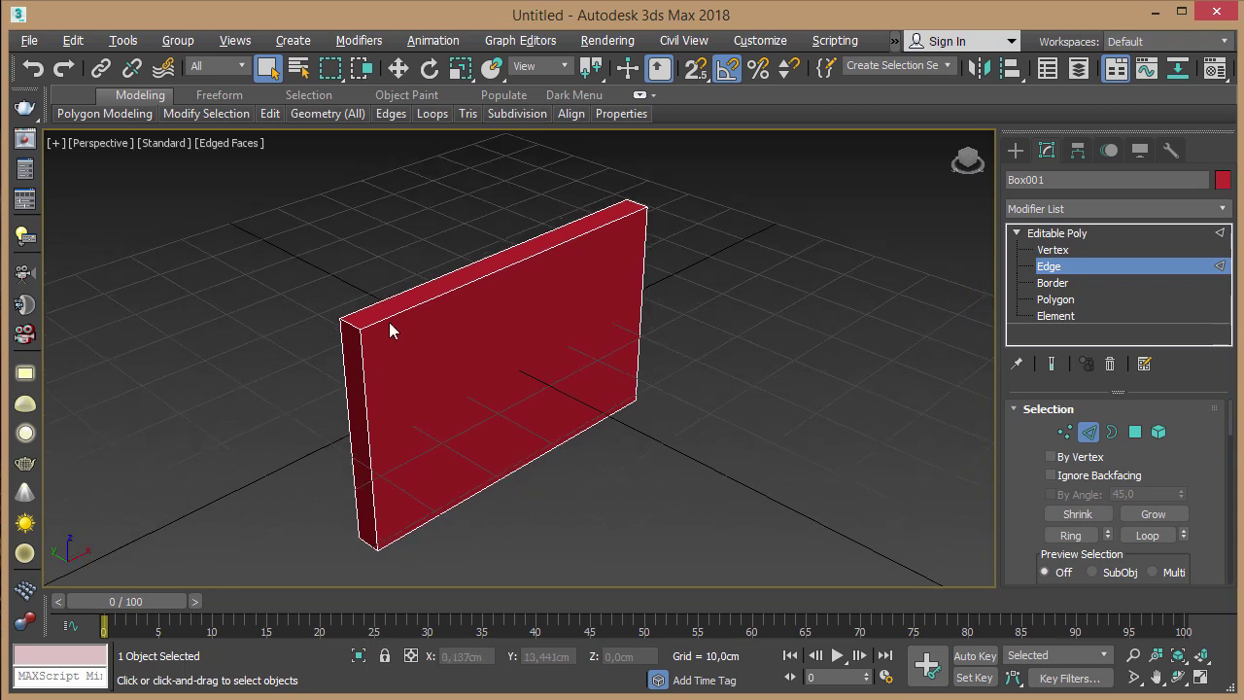
left_click(351, 325)
middle_click_drag(744, 311, 749, 311)
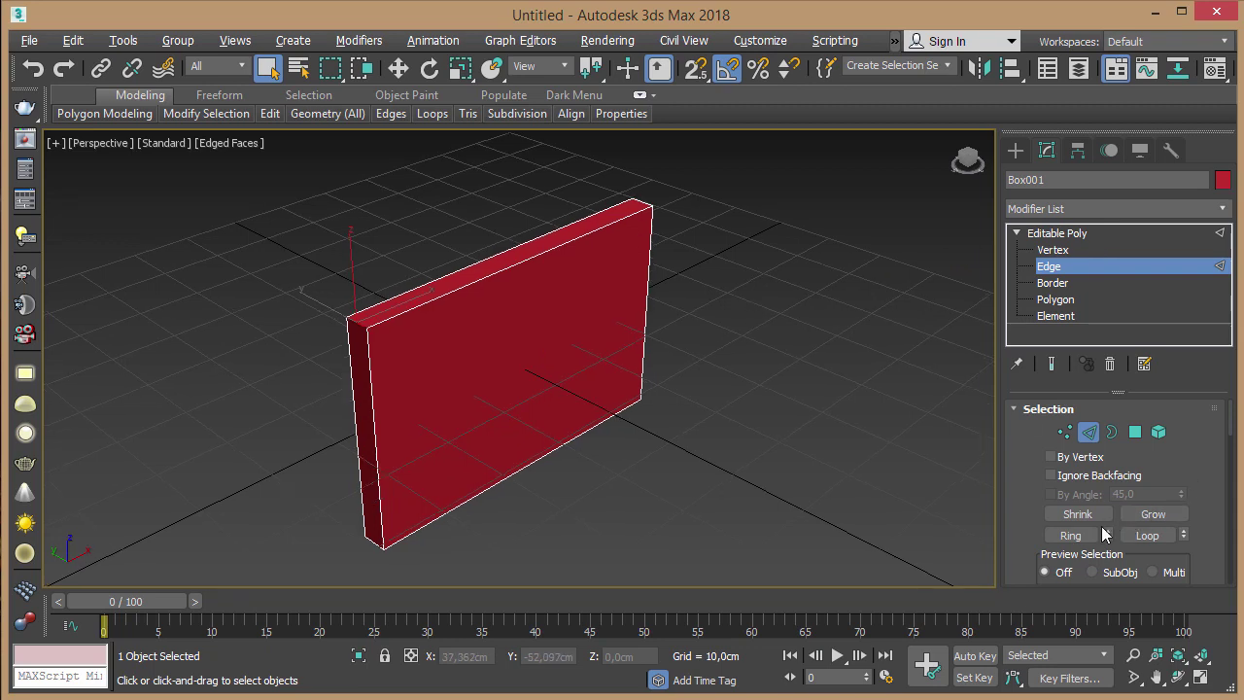
Step: Ring-select the four short corner edges and recolour the box light grey
left_click(1072, 534)
left_click(1222, 180)
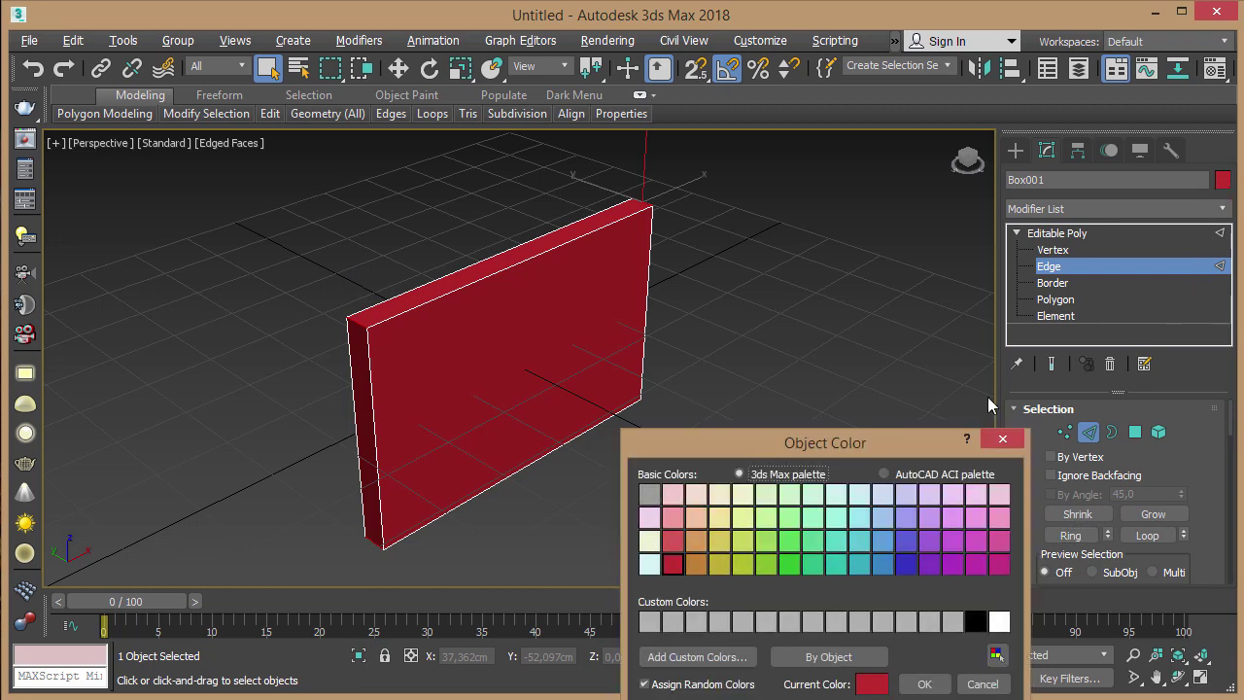
left_click(975, 518)
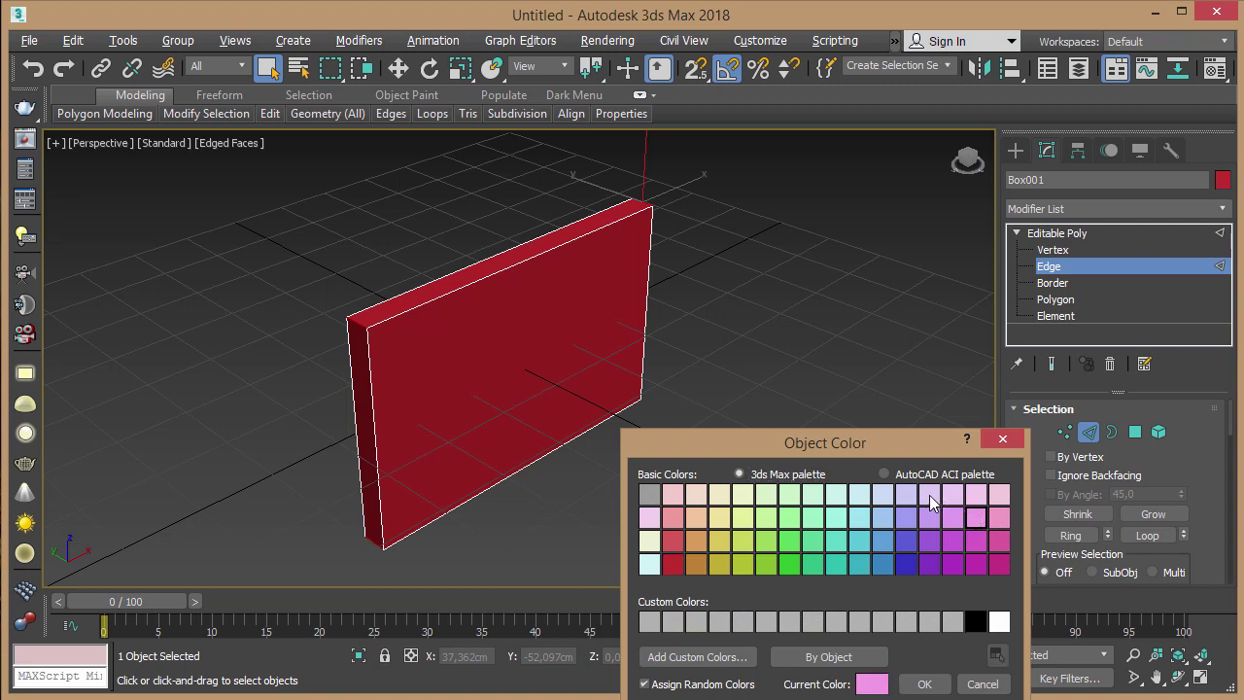
left_click(873, 620)
left_click(924, 683)
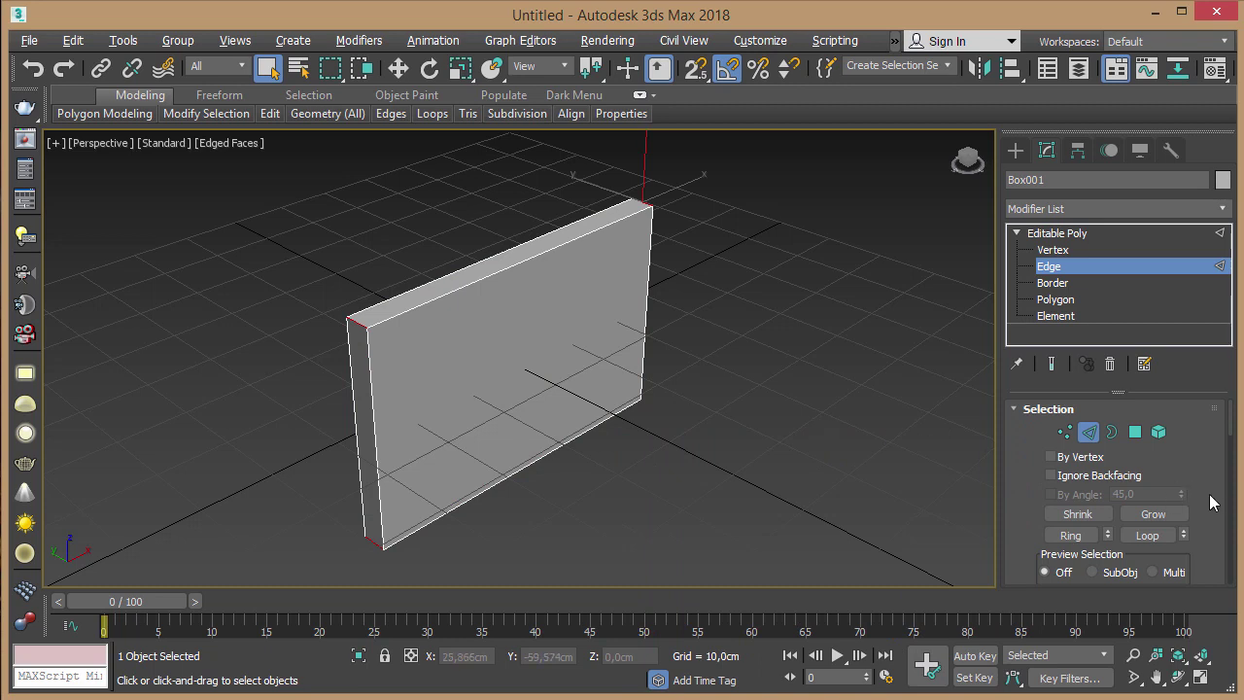
left_click_drag(1186, 452, 1189, 250)
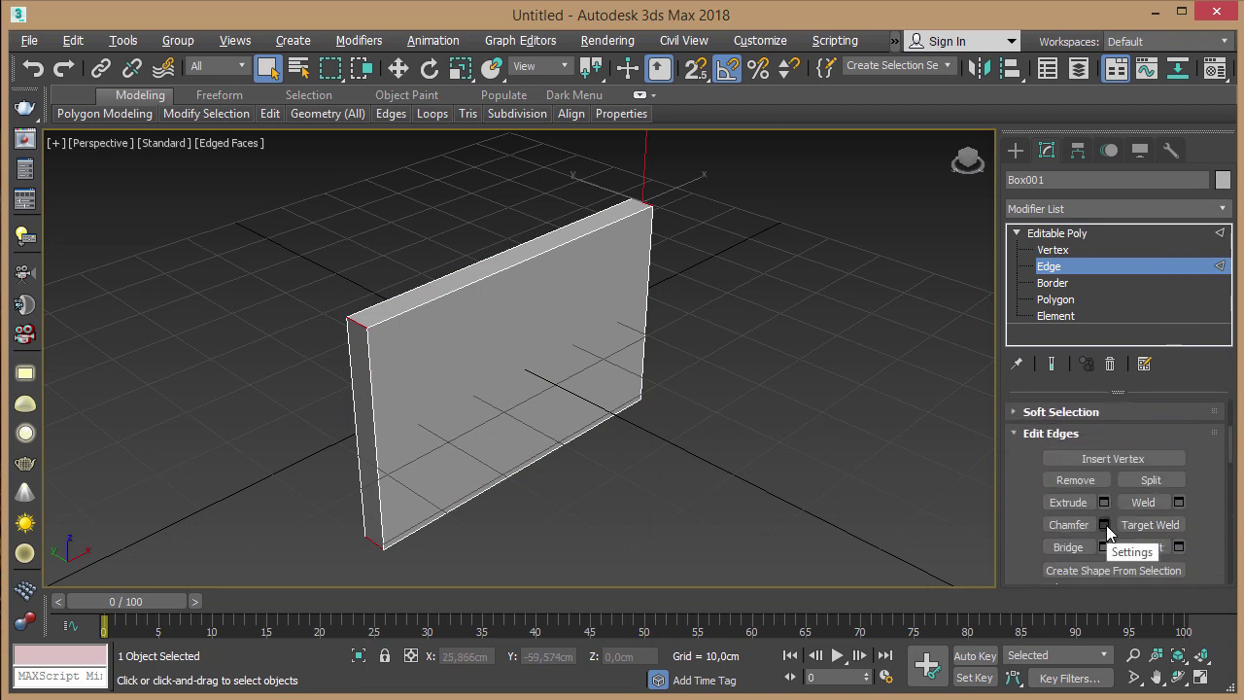
Step: Chamfer the four corner edges by 4 cm with 5 segments to round them
left_click(1105, 525)
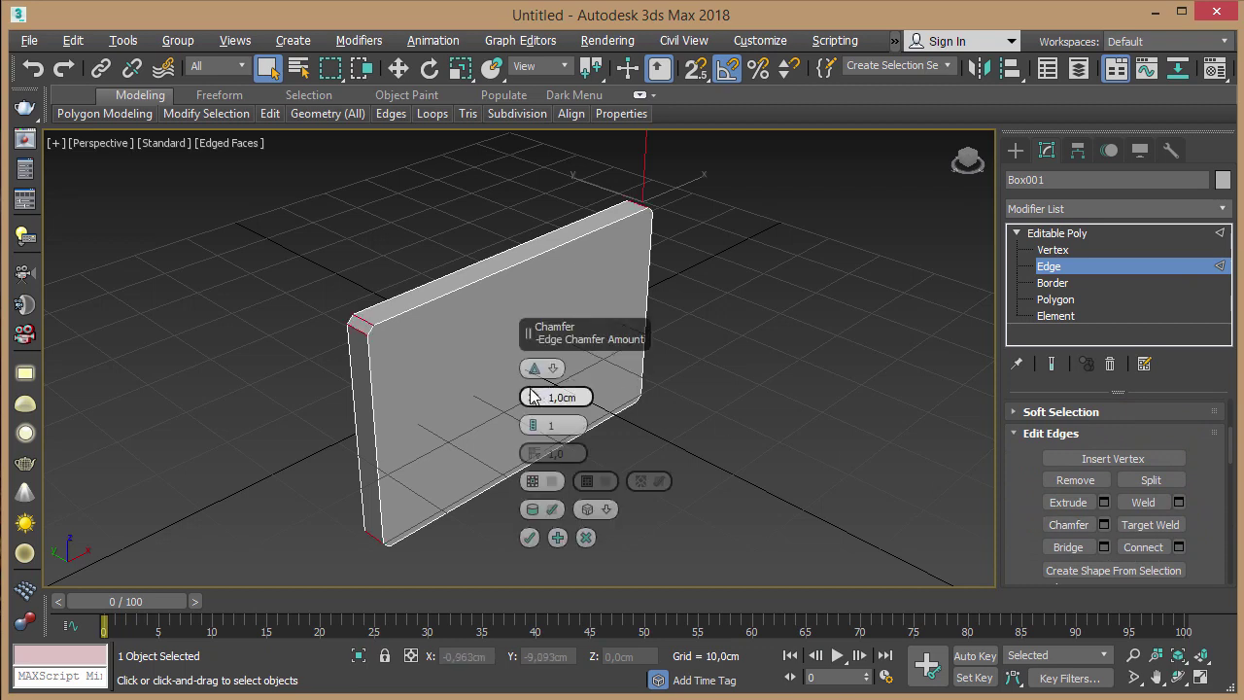
left_click_drag(531, 394, 540, 377)
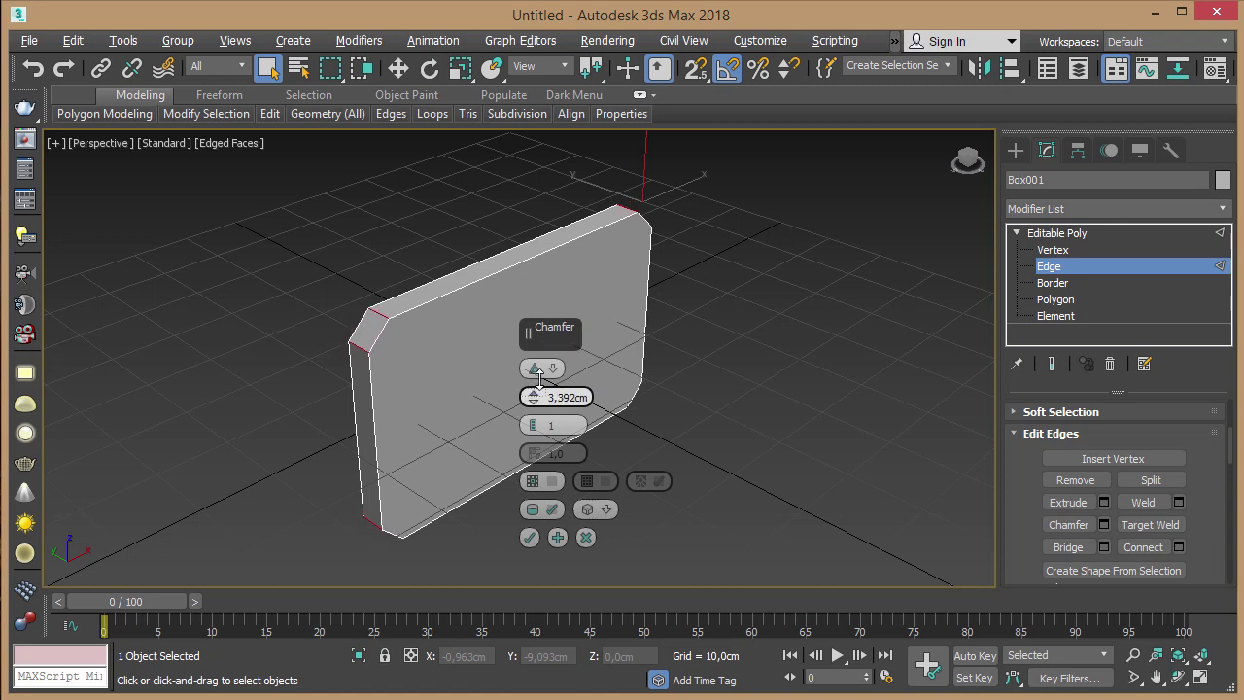
left_click_drag(577, 396, 542, 398)
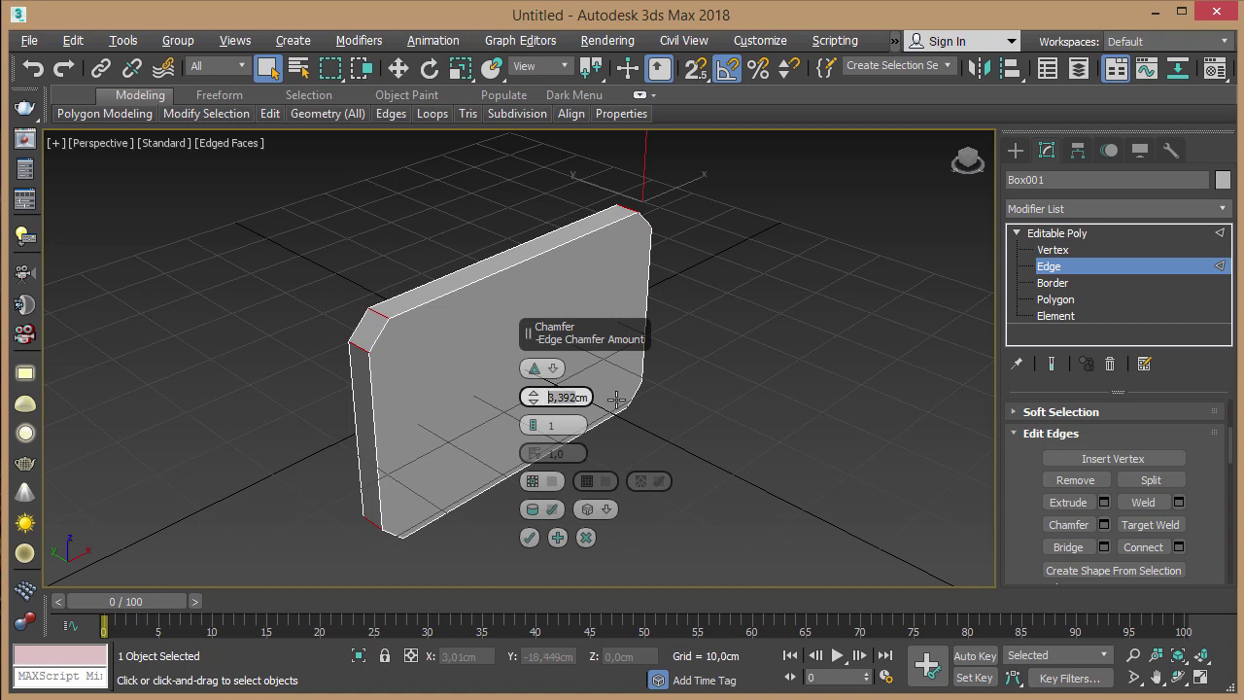
type("4")
key("Return")
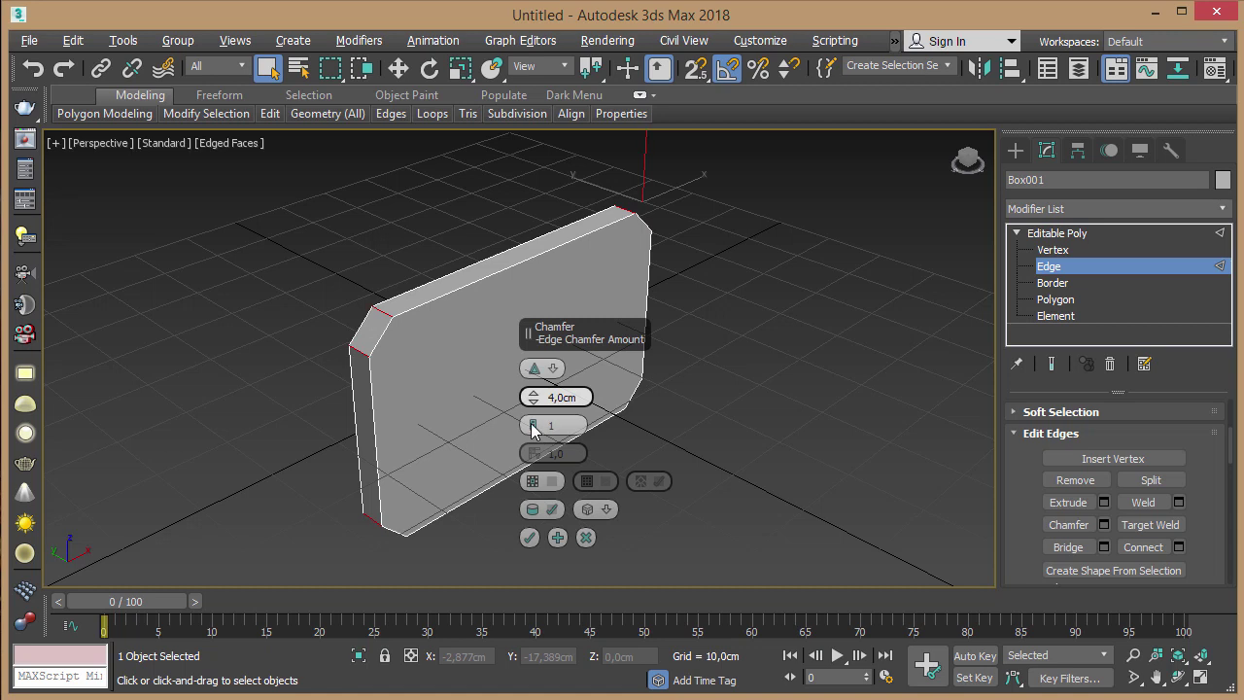
left_click(550, 423)
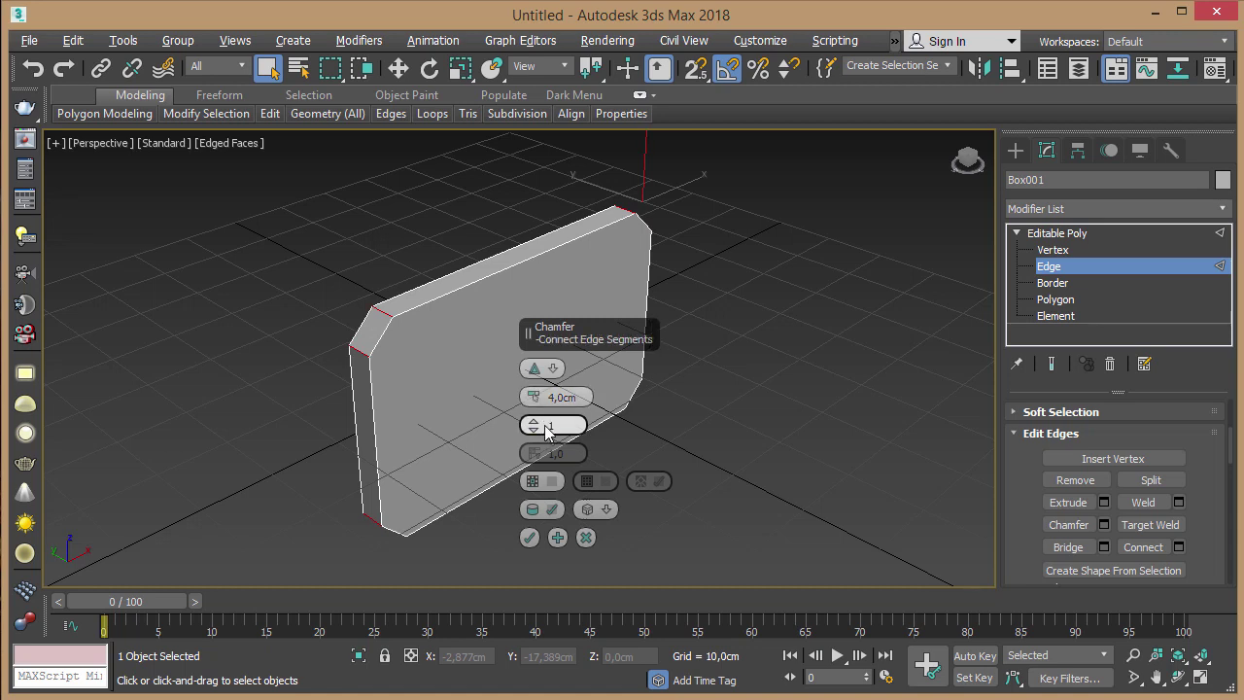
type("2")
left_click_drag(532, 424, 529, 415)
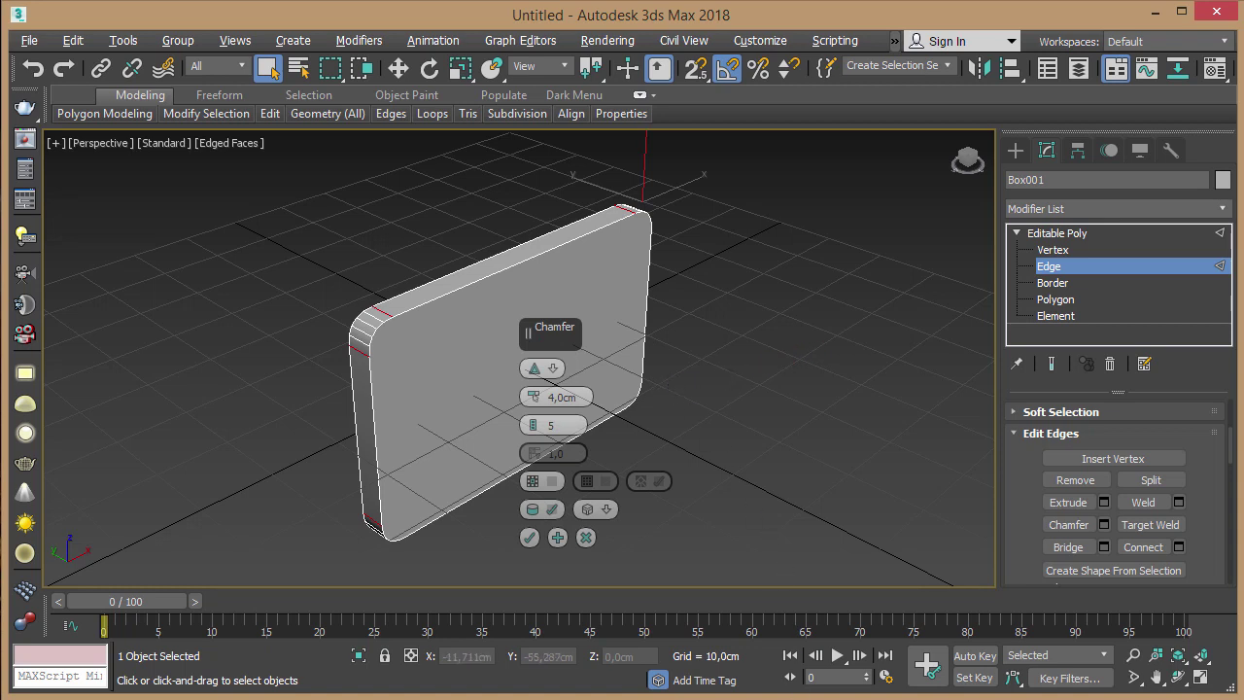
left_click(531, 537)
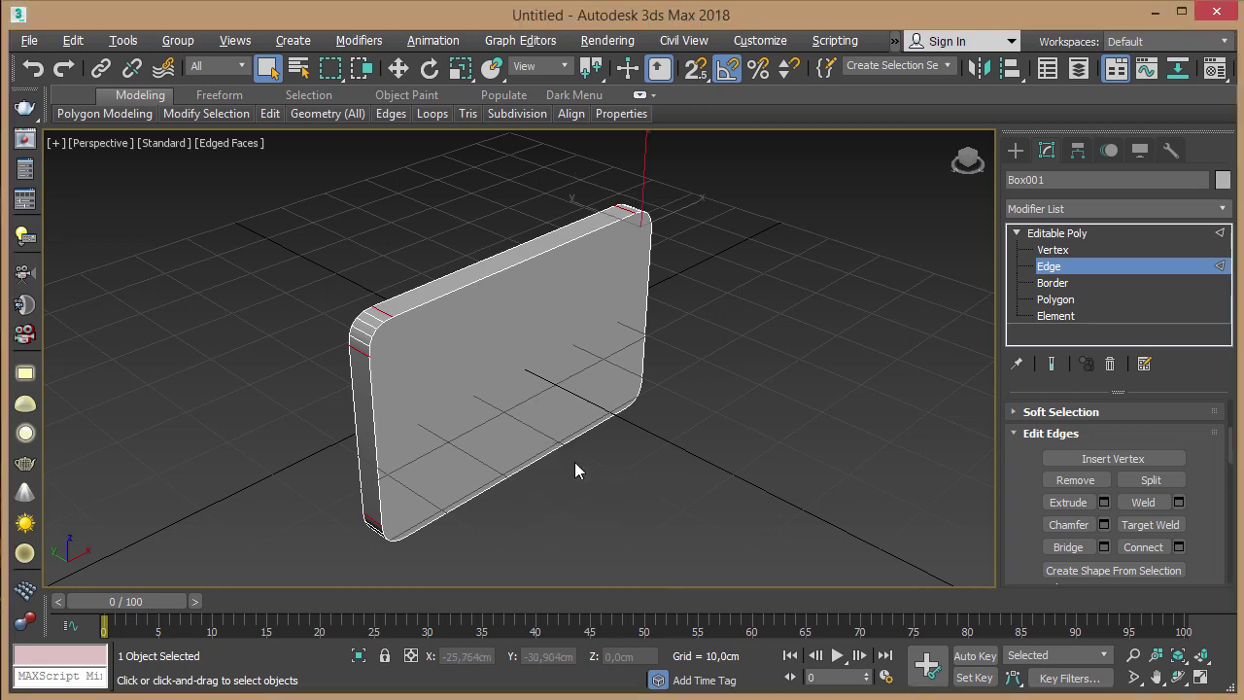
Step: Select the panel's left and right vertical side edges
middle_click_drag(689, 356, 717, 347)
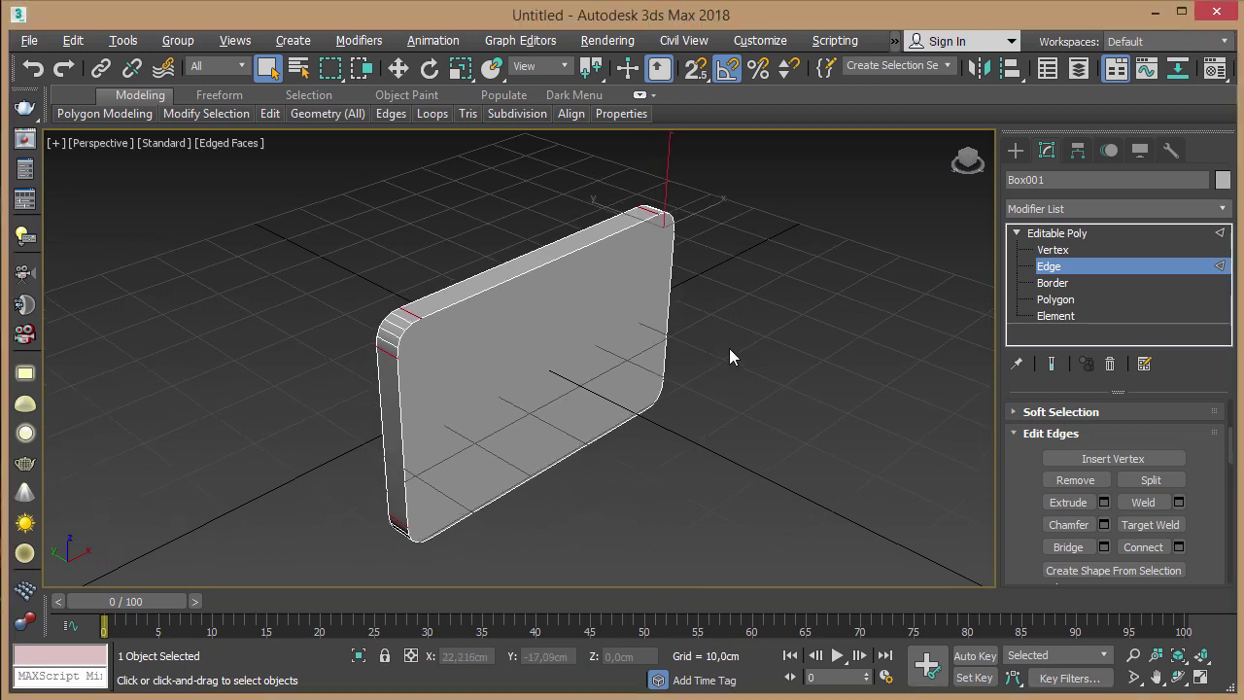
mouse_move(574, 343)
middle_mouse_down()
mouse_move(560, 304)
mouse_move(569, 314)
middle_mouse_up()
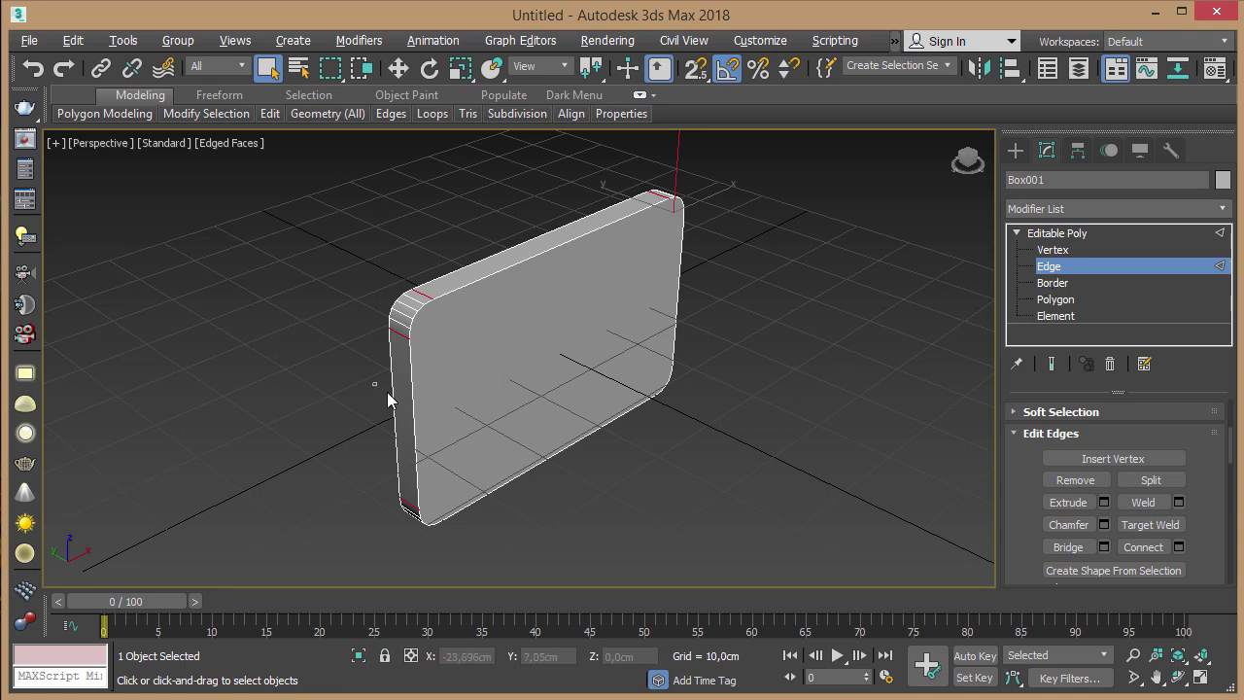
left_click_drag(381, 384, 437, 422)
middle_click_drag(757, 297, 622, 270, "alt")
left_click_drag(869, 464, 767, 505, "ctrl")
mouse_move(630, 429)
middle_mouse_down("alt")
mouse_move(741, 419)
mouse_move(709, 341)
middle_mouse_up("alt")
mouse_move(780, 328)
middle_mouse_down("alt")
mouse_move(672, 347)
mouse_move(789, 344)
mouse_move(766, 353)
middle_mouse_up("alt")
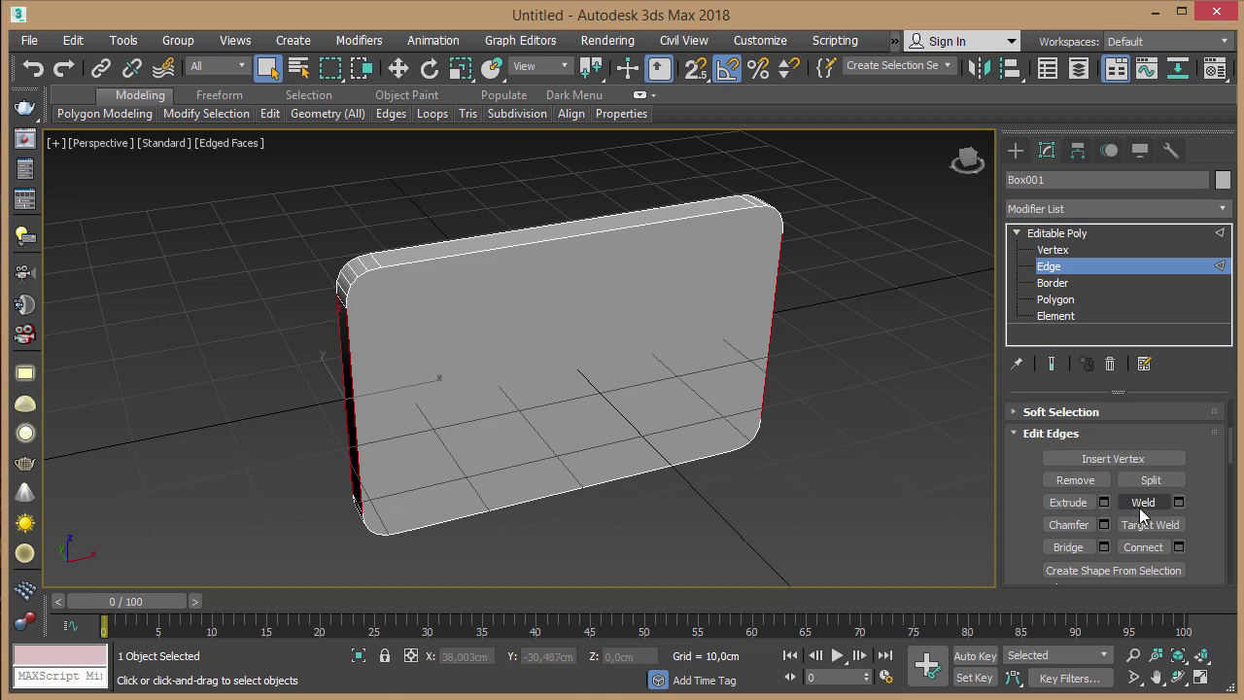
Step: Connect the side edges with 2 segments pinched to 95, near the top and bottom
left_click(1177, 547)
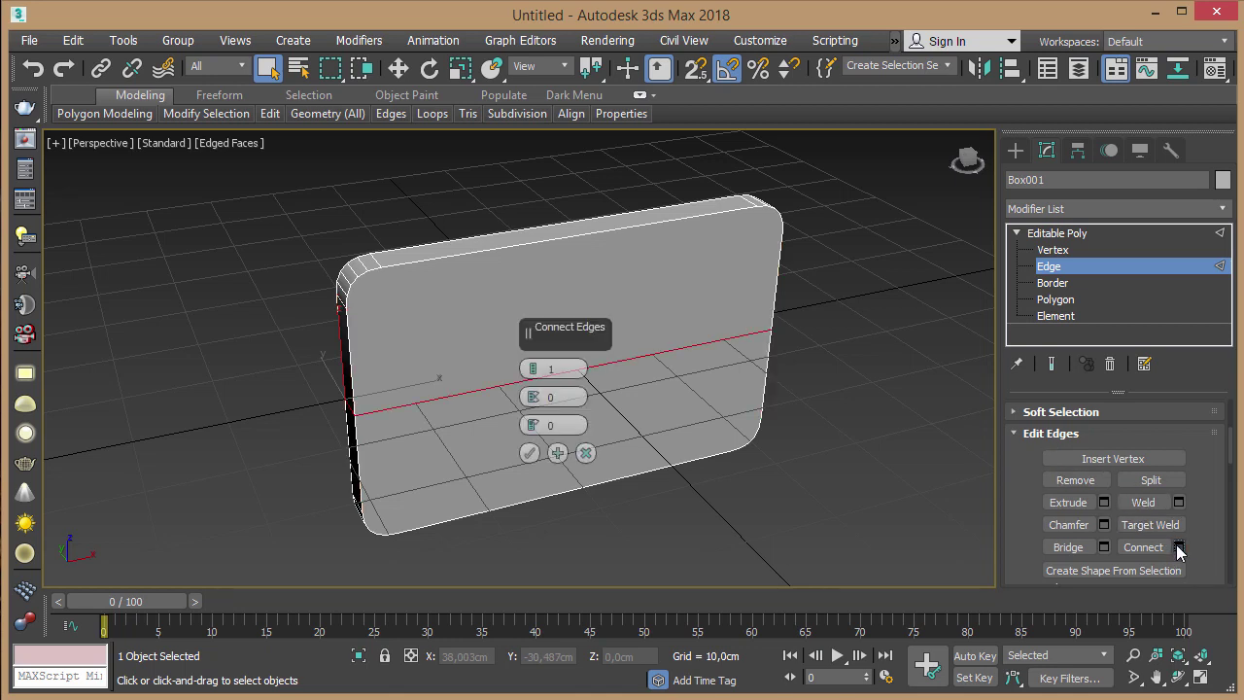
left_click(554, 369)
type("2")
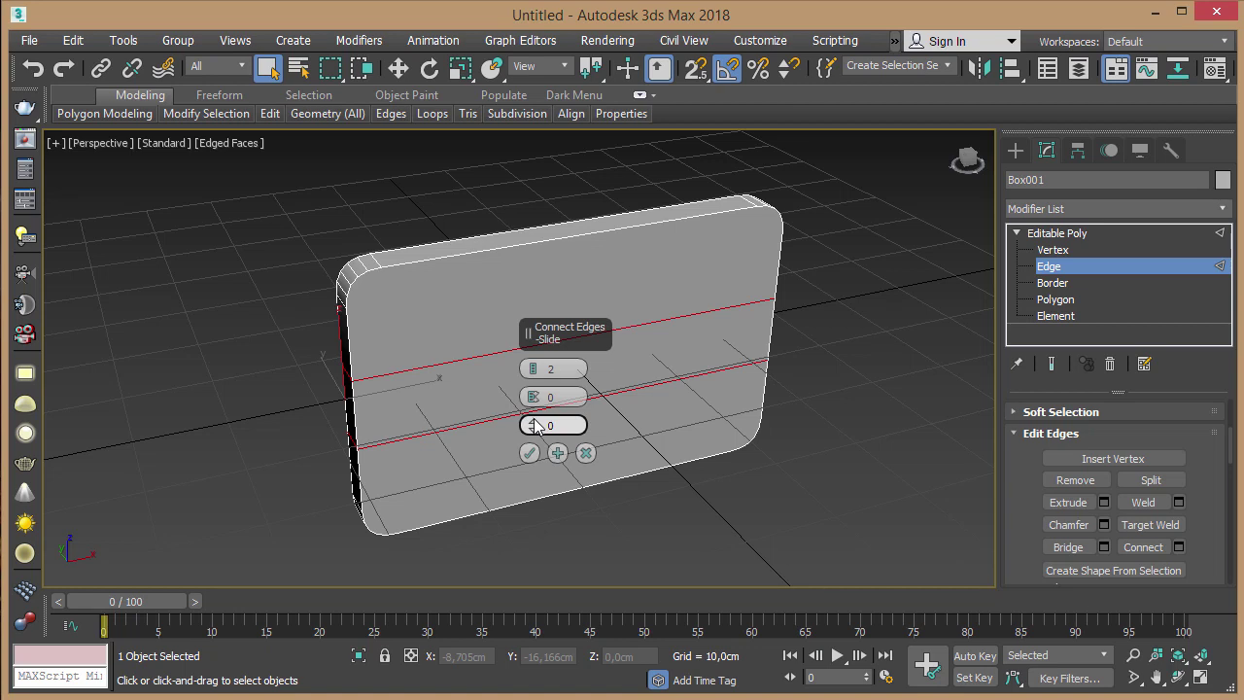
mouse_move(535, 426)
left_mouse_down()
mouse_move(592, 10)
mouse_move(578, 60)
left_mouse_up()
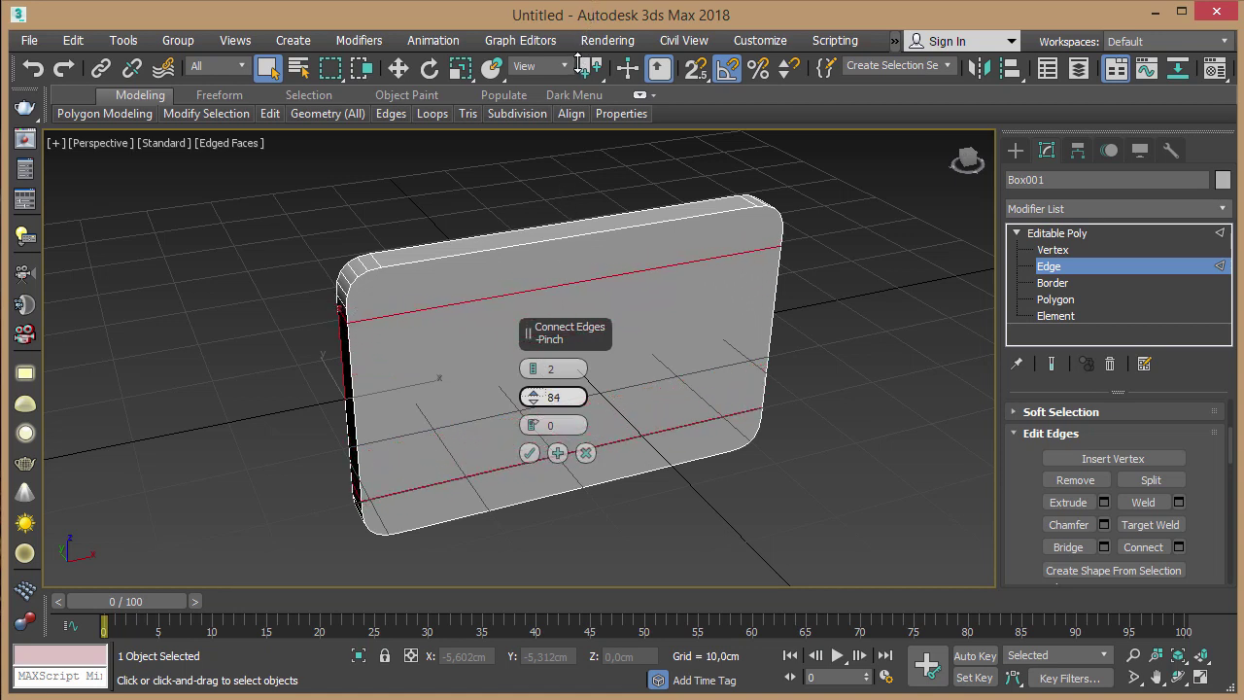
mouse_move(718, 328)
middle_mouse_down("alt")
mouse_move(716, 285)
mouse_move(714, 301)
mouse_move(773, 307)
mouse_move(724, 311)
middle_mouse_up("alt")
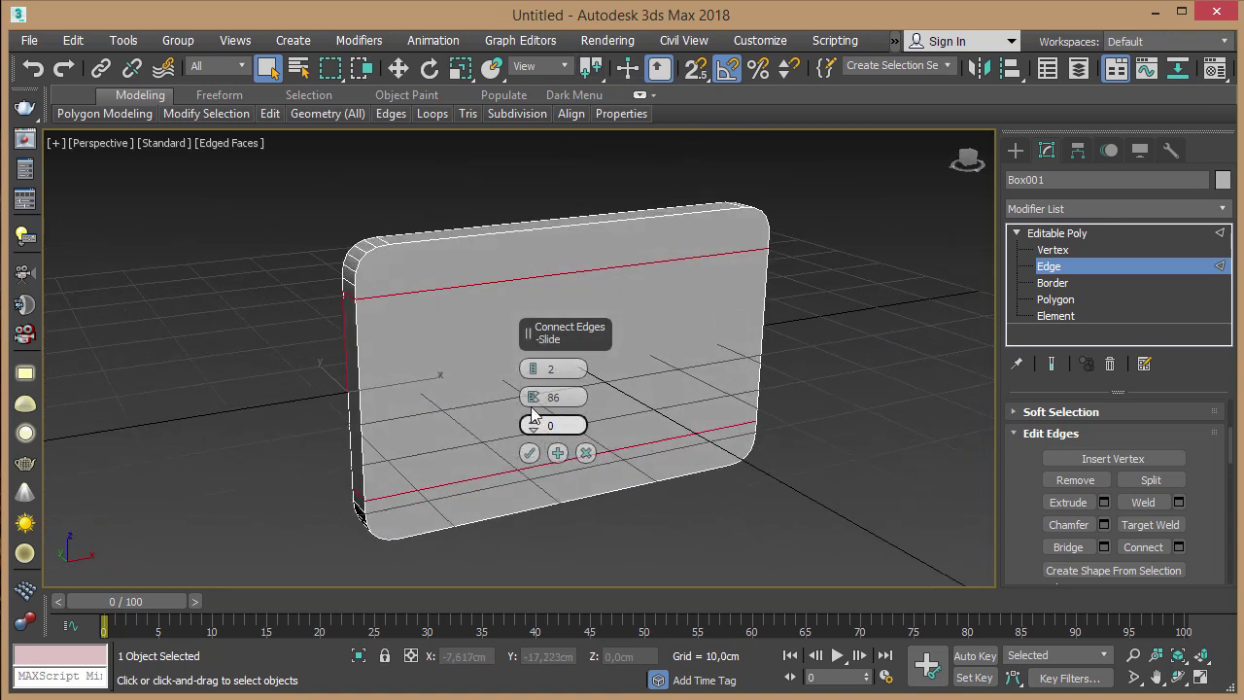
left_click_drag(535, 388, 555, 356)
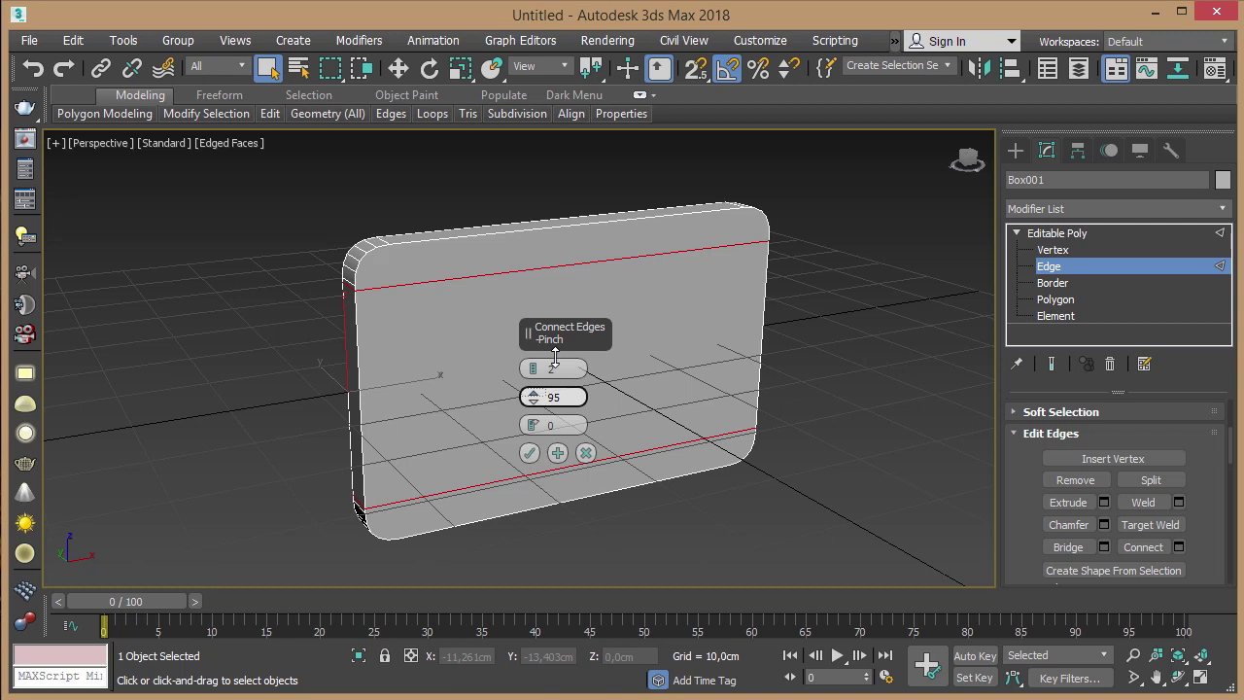
left_click(530, 453)
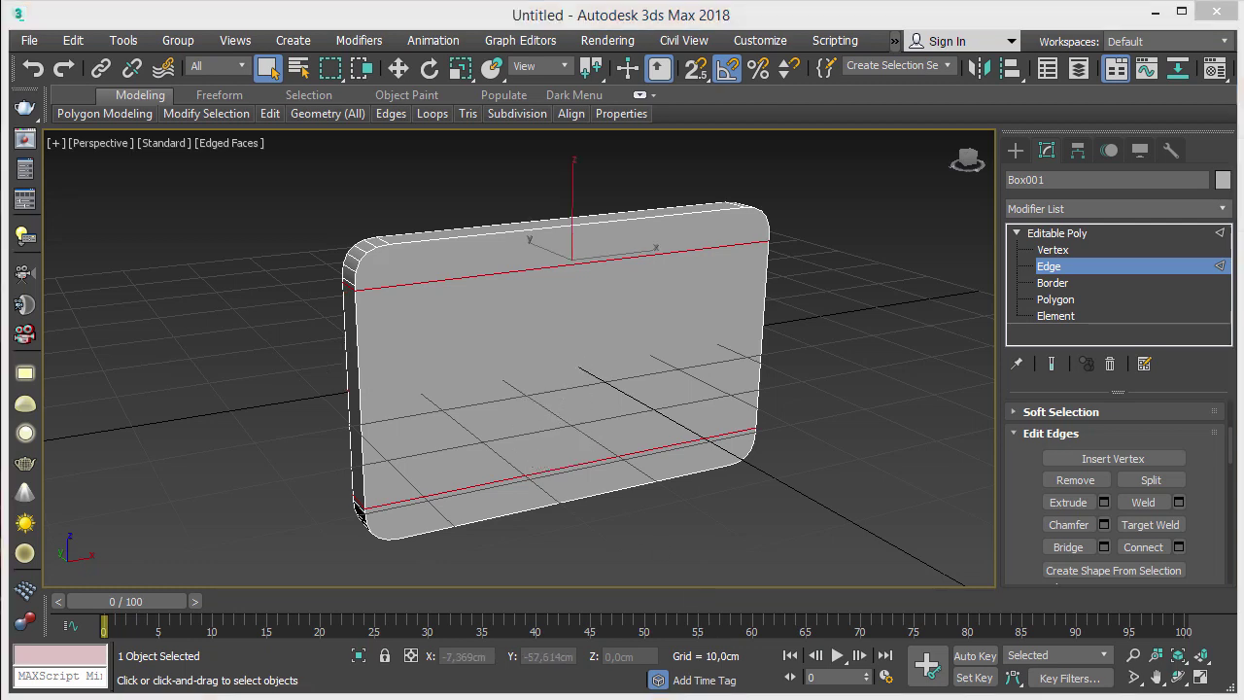
left_click(839, 321)
middle_click_drag(847, 297, 833, 282, "alt")
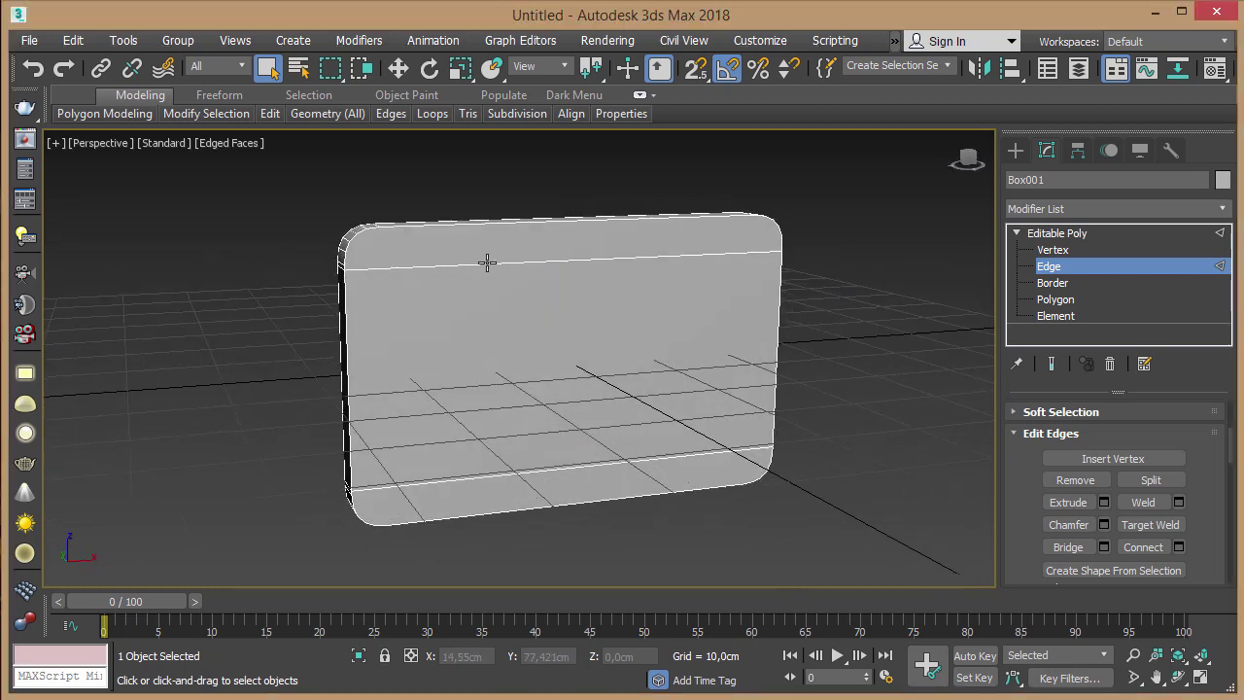
Step: With Ignore Backfacing on, connect the horizontal loops with 2 vertical edges at pinch 90
scroll(1183, 431, "up", 2)
scroll(1184, 432, "up", 3)
scroll(1184, 432, "up", 1)
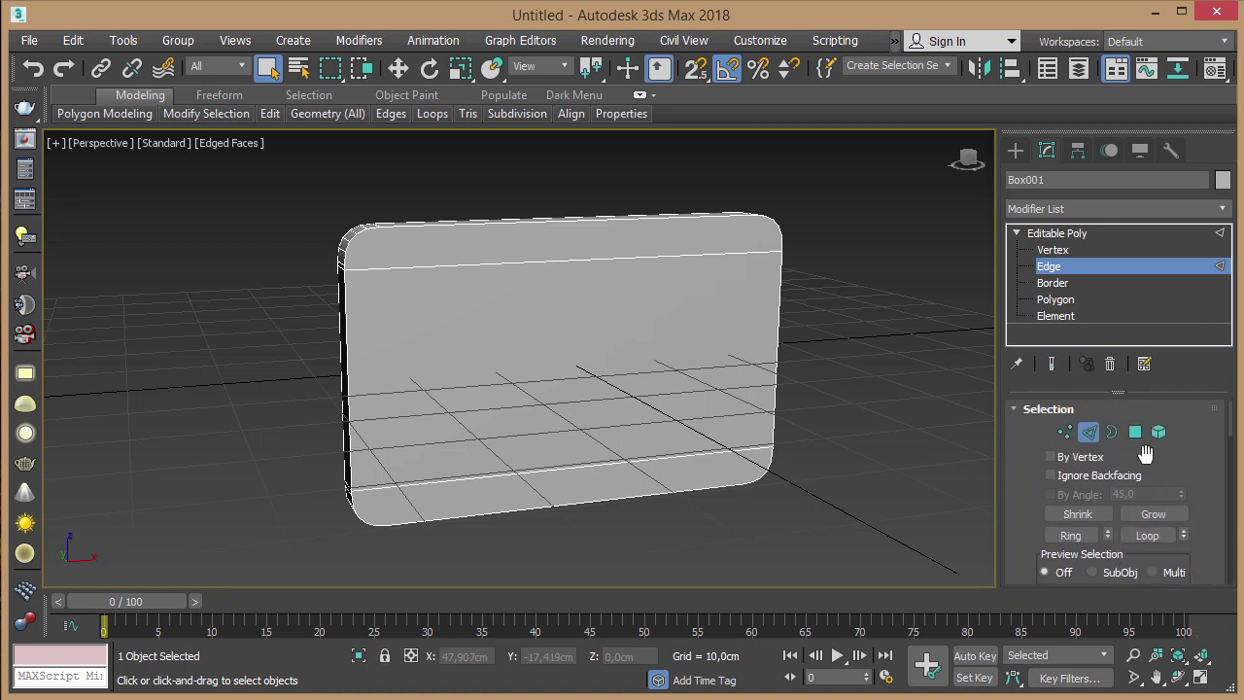
left_click(1099, 475)
left_click_drag(476, 246, 452, 499)
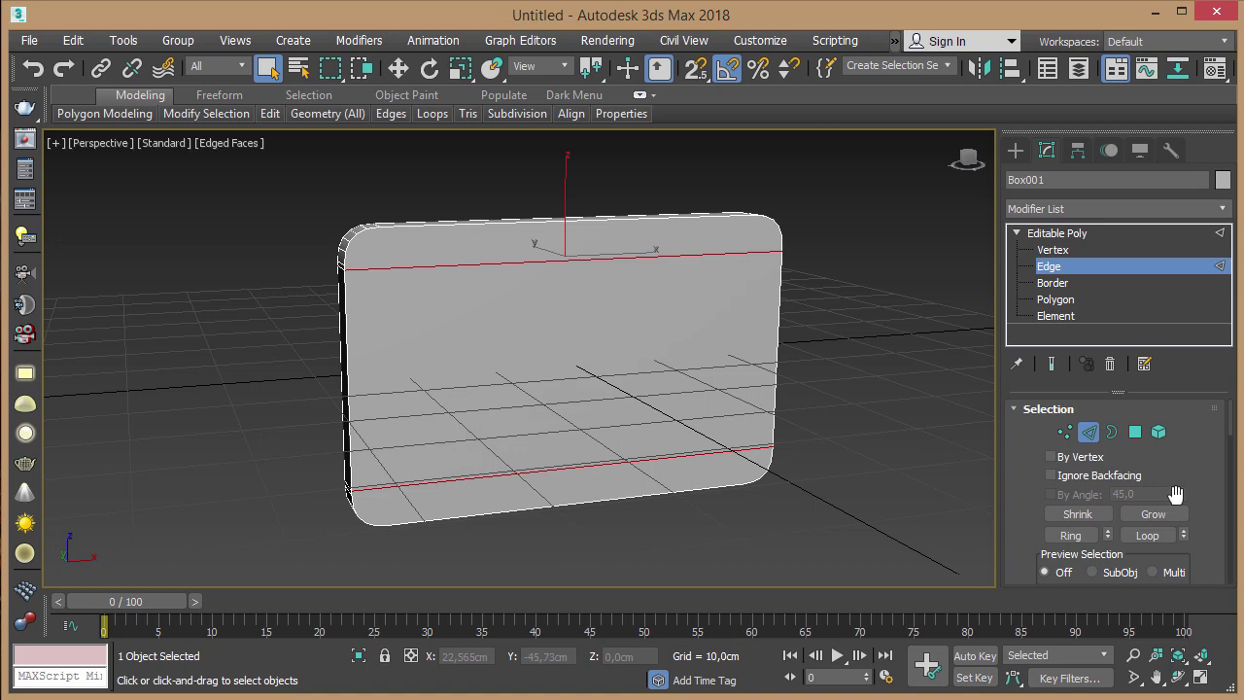
left_click_drag(1201, 476, 1201, 229)
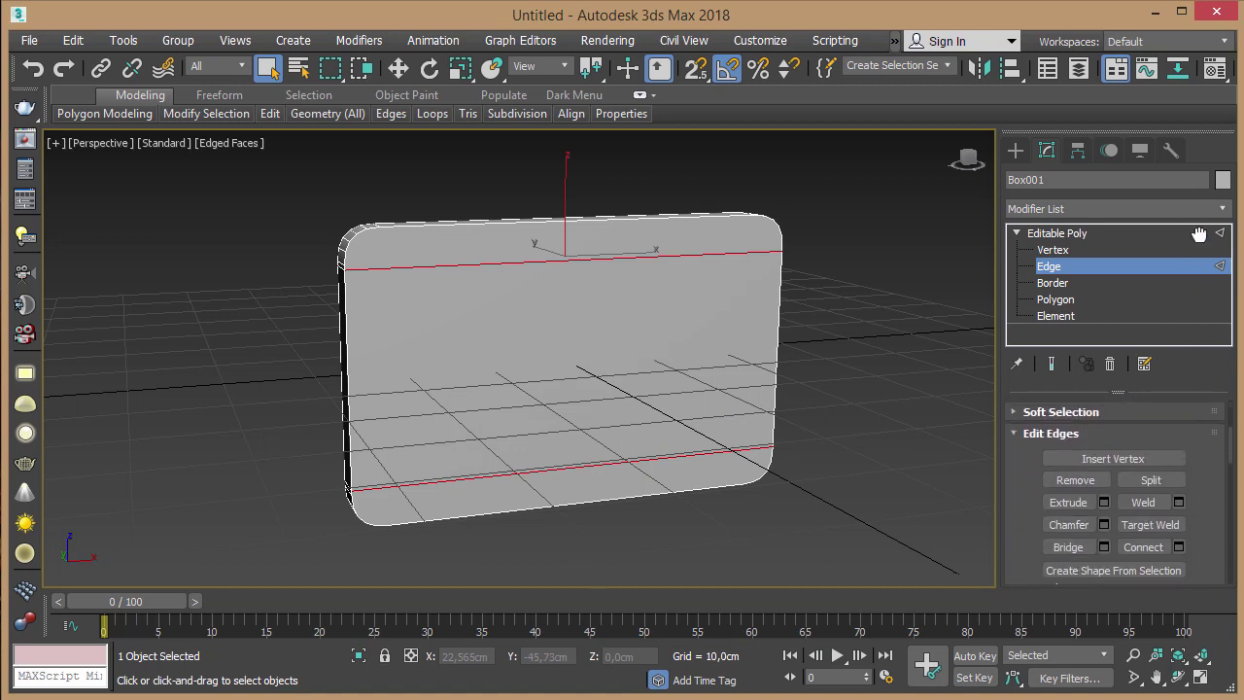
left_click(1179, 534)
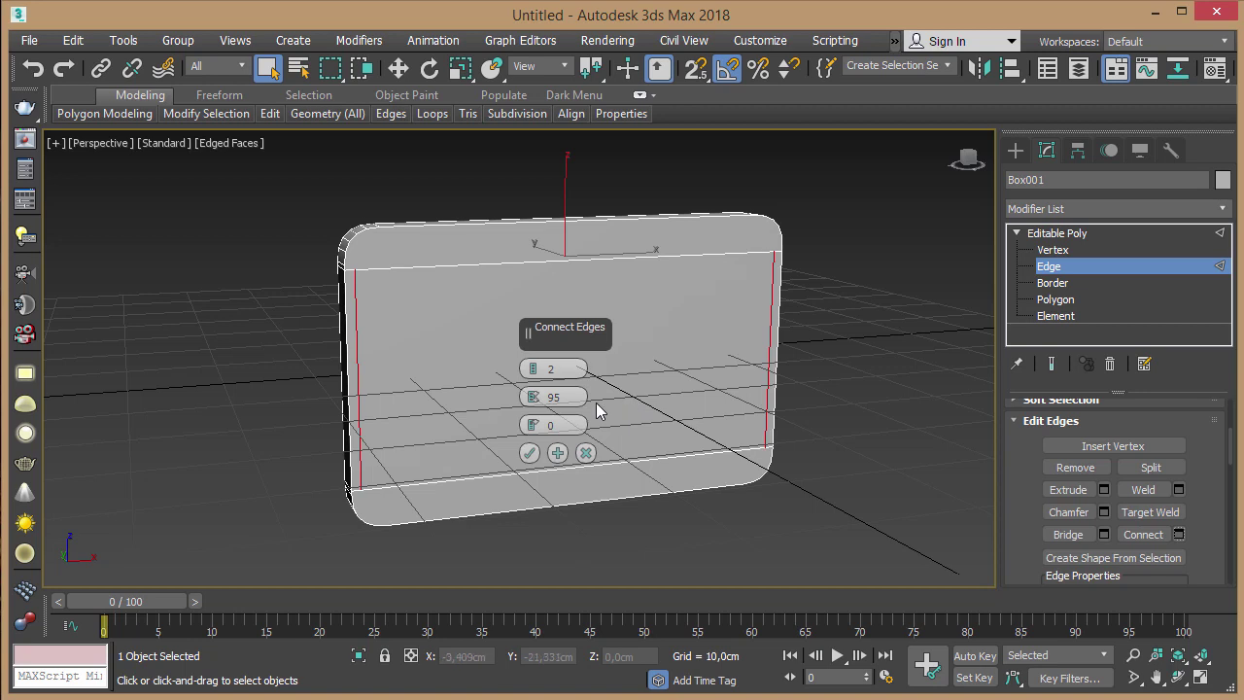
left_click_drag(532, 403, 532, 419)
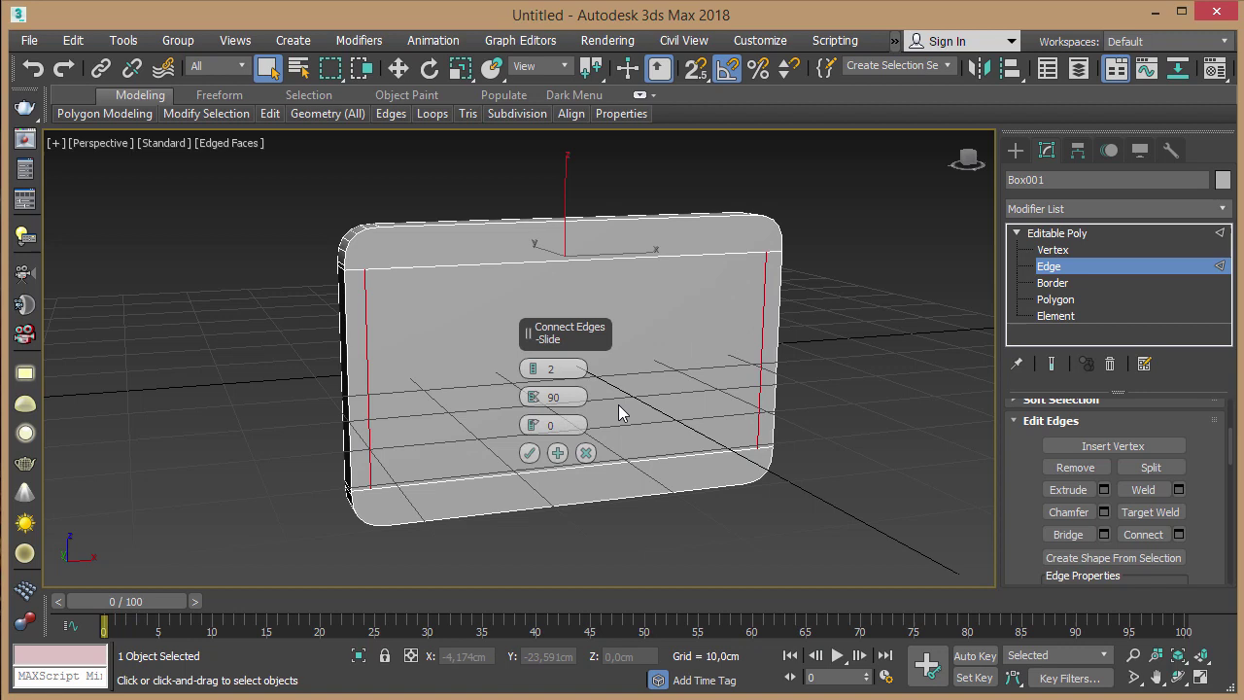
left_click(530, 454)
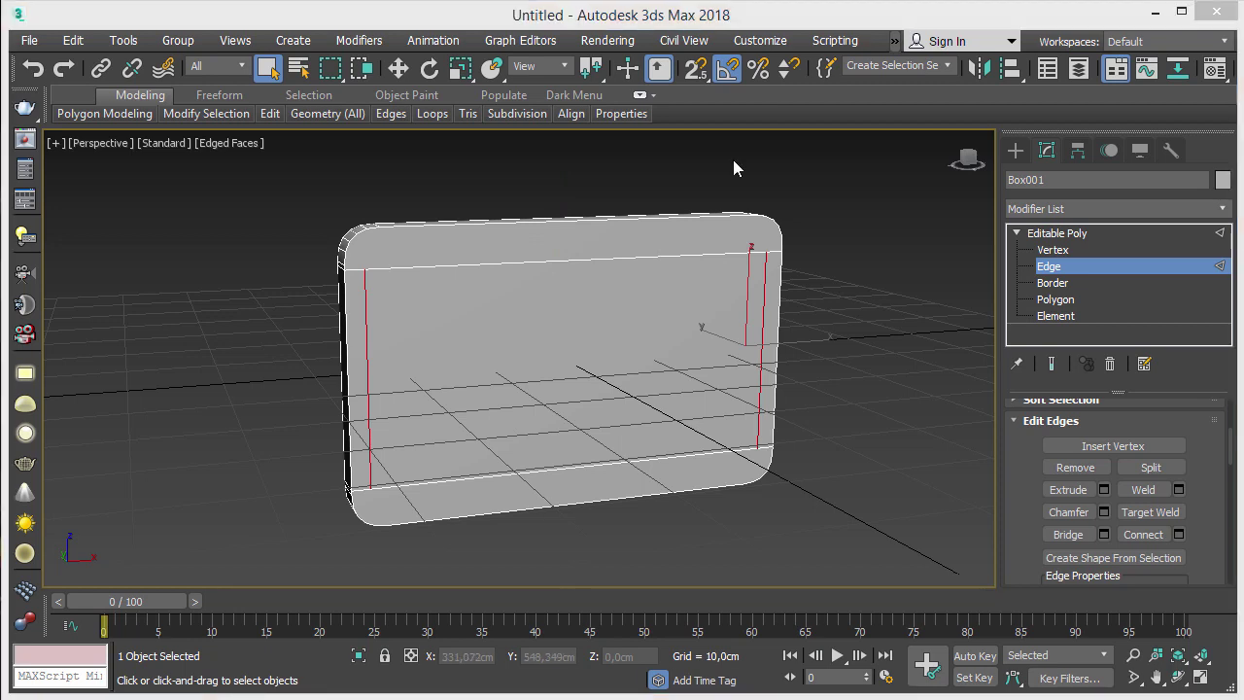
Step: At Polygon level, inset Box001's front face by 1,0cm
left_click(1055, 299)
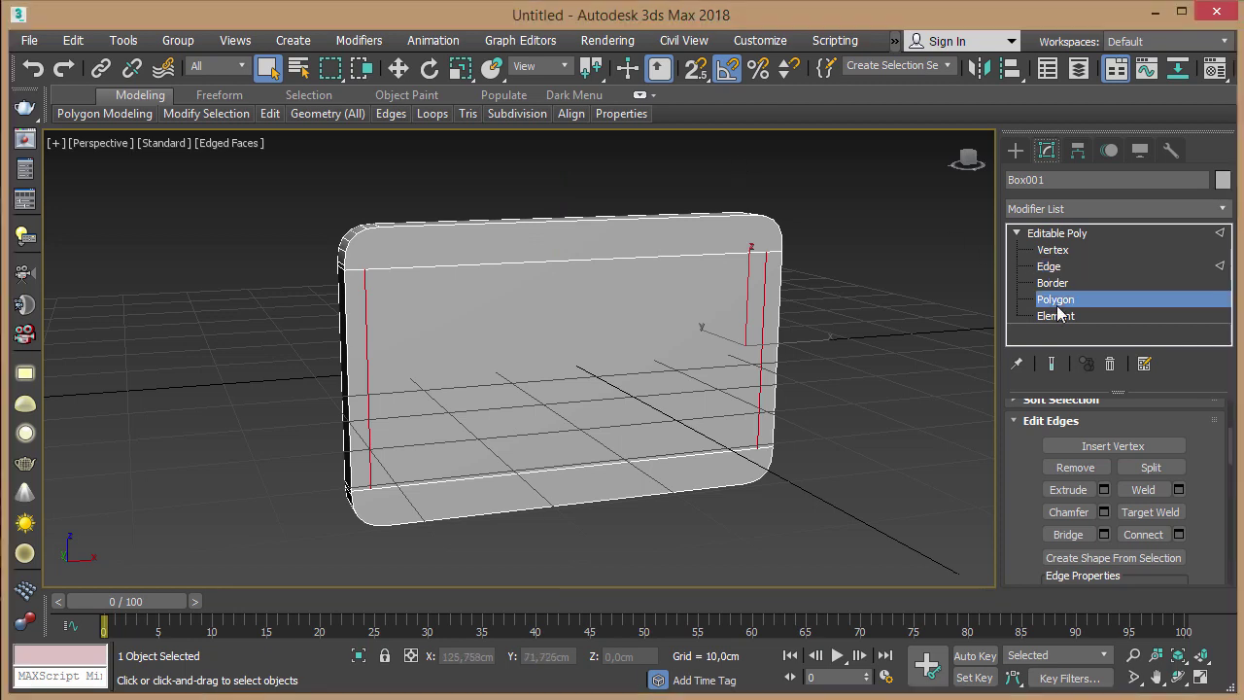
left_click_drag(511, 315, 544, 352)
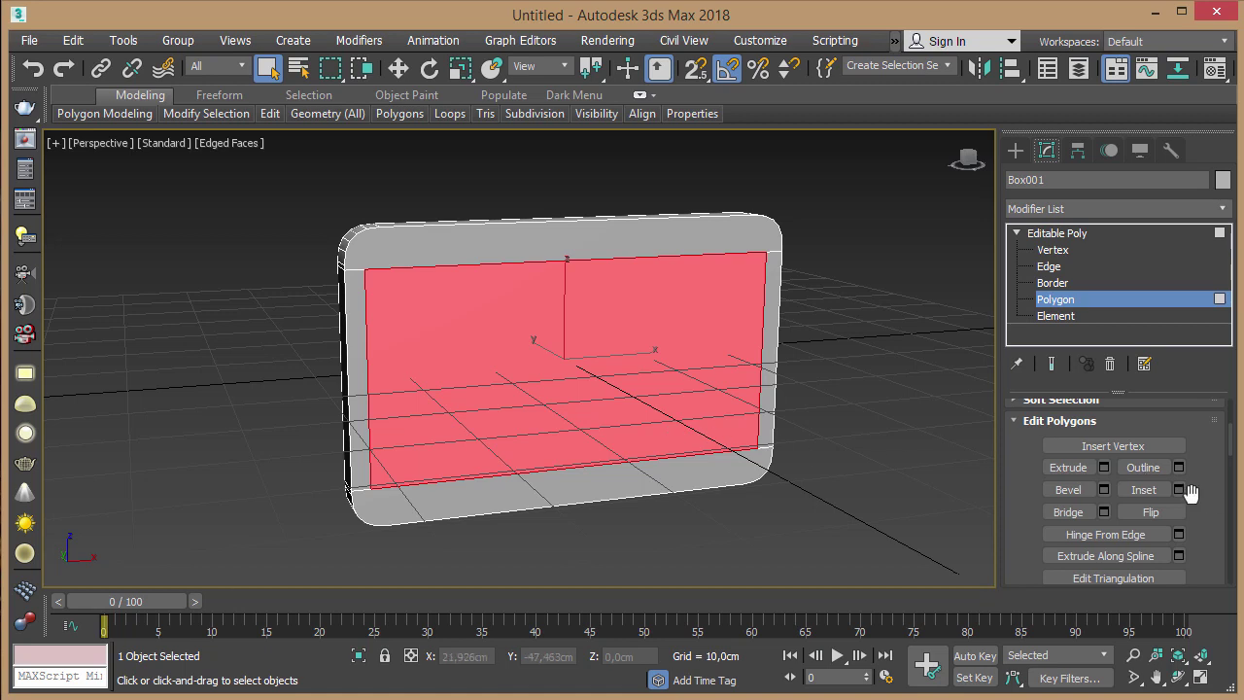
scroll(1189, 493, "down", 1)
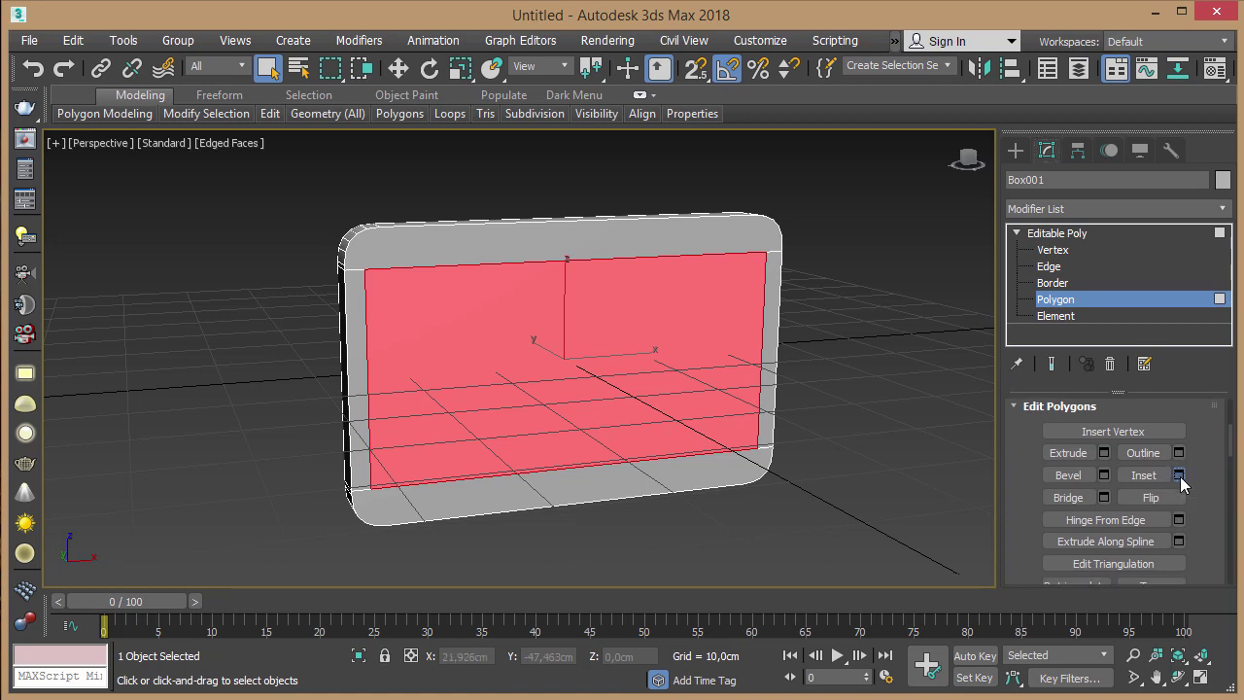
left_click(1177, 476)
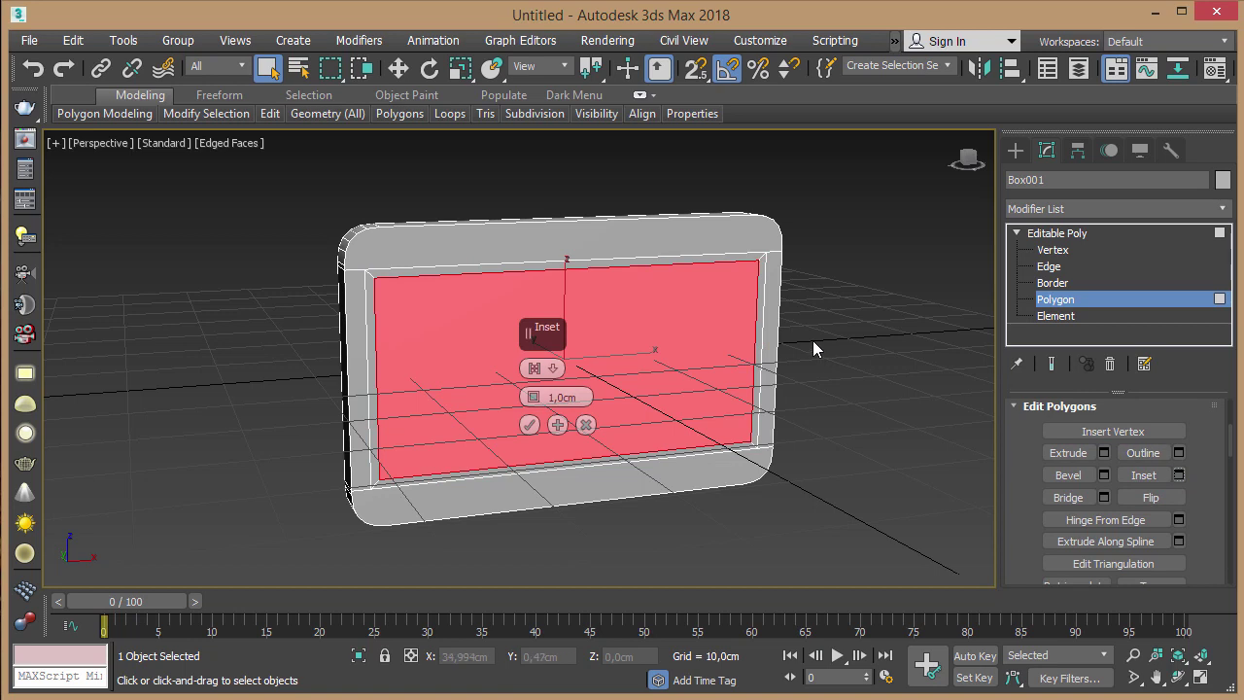
mouse_move(636, 321)
middle_mouse_down()
mouse_move(649, 320)
mouse_move(573, 333)
middle_mouse_up()
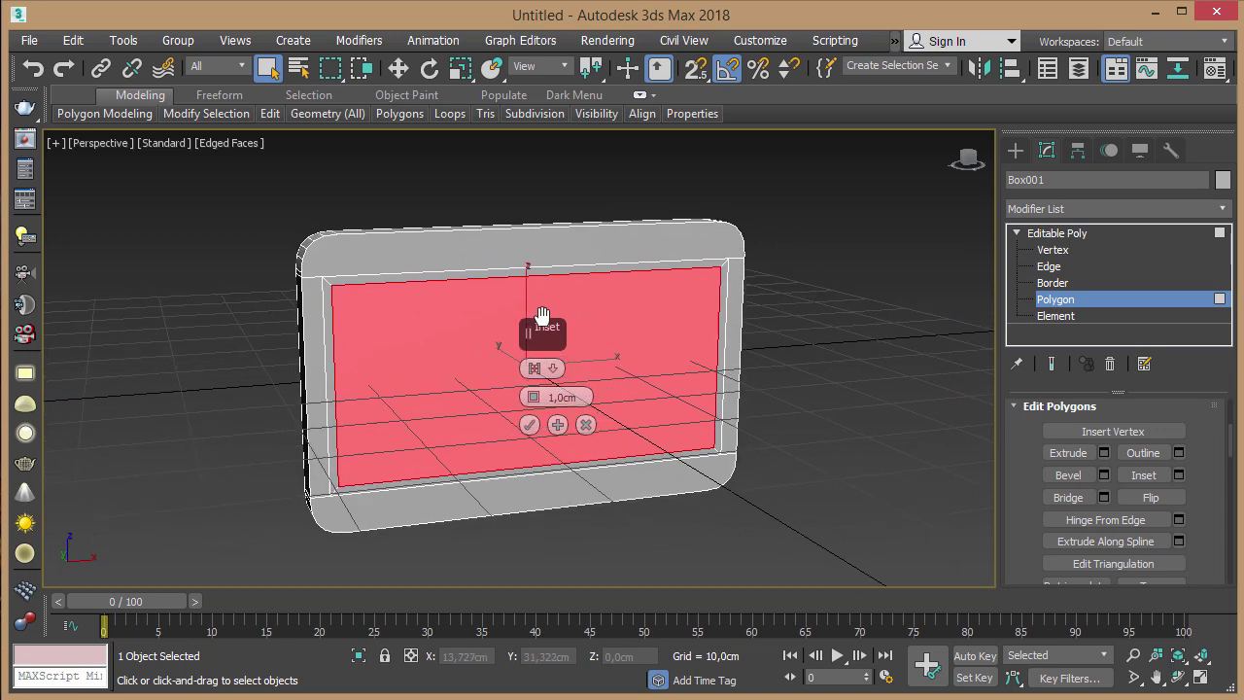
left_click(529, 425)
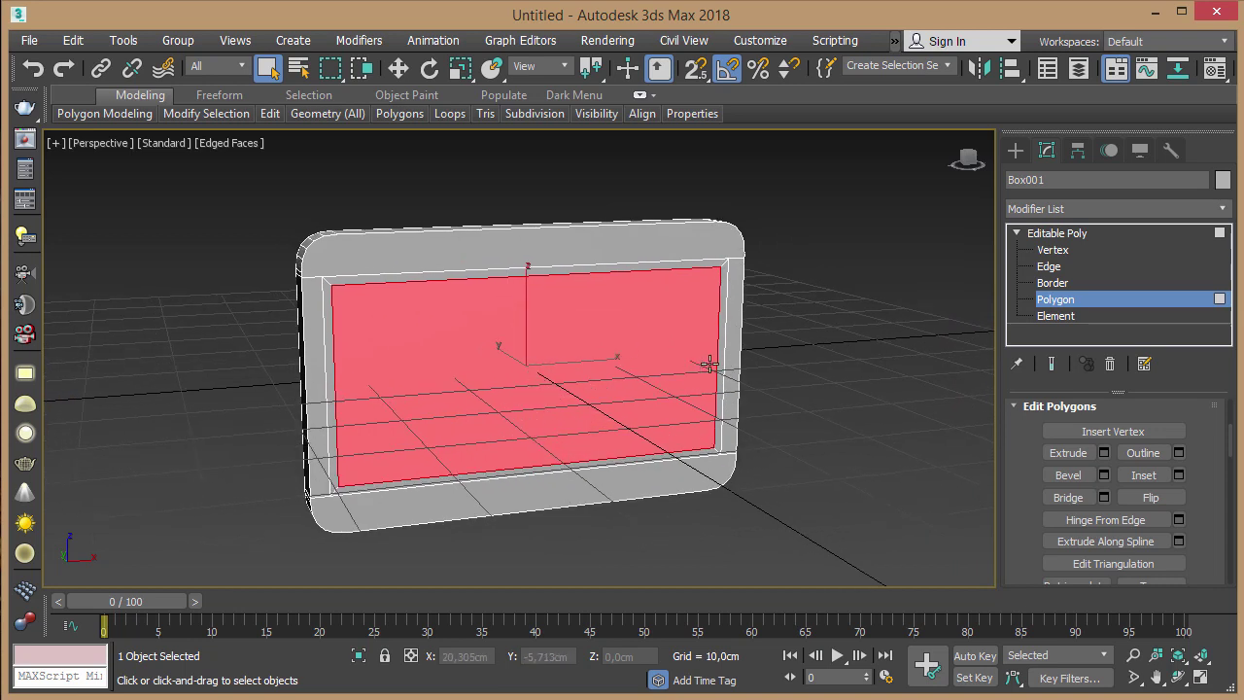
Step: Bevel the inset face with -1,0cm height and -1,0cm outline to recess the screen
left_click(1105, 476)
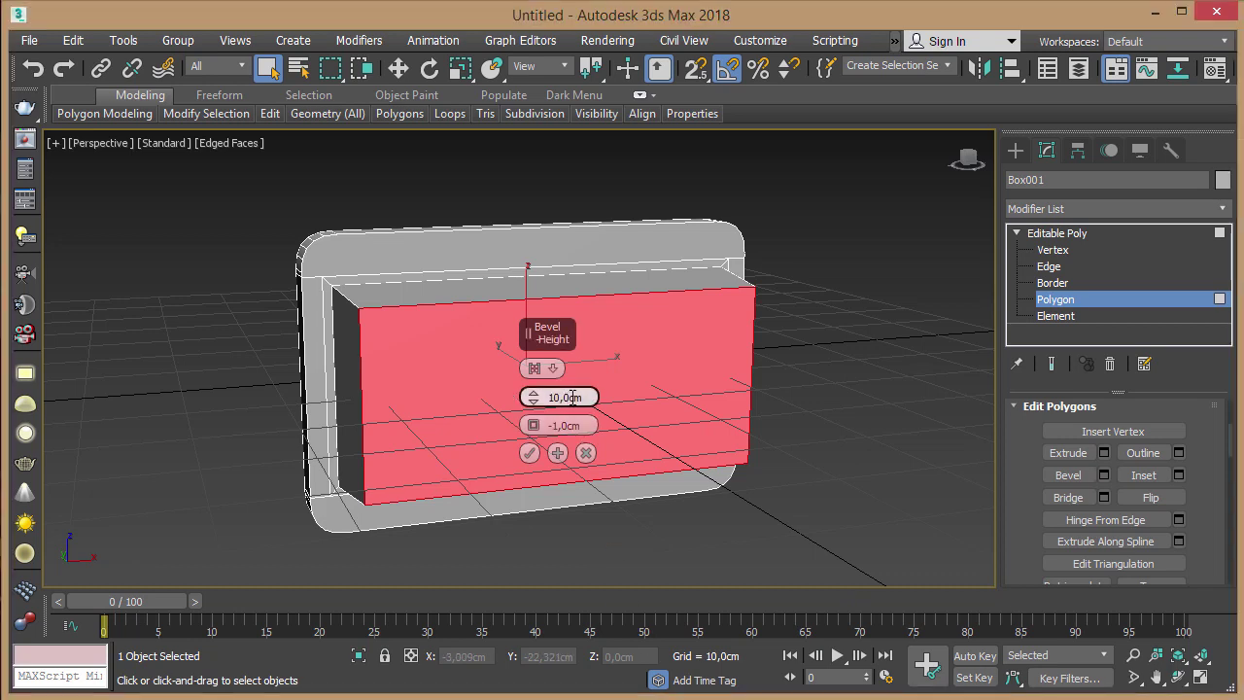
left_click_drag(533, 398, 535, 451)
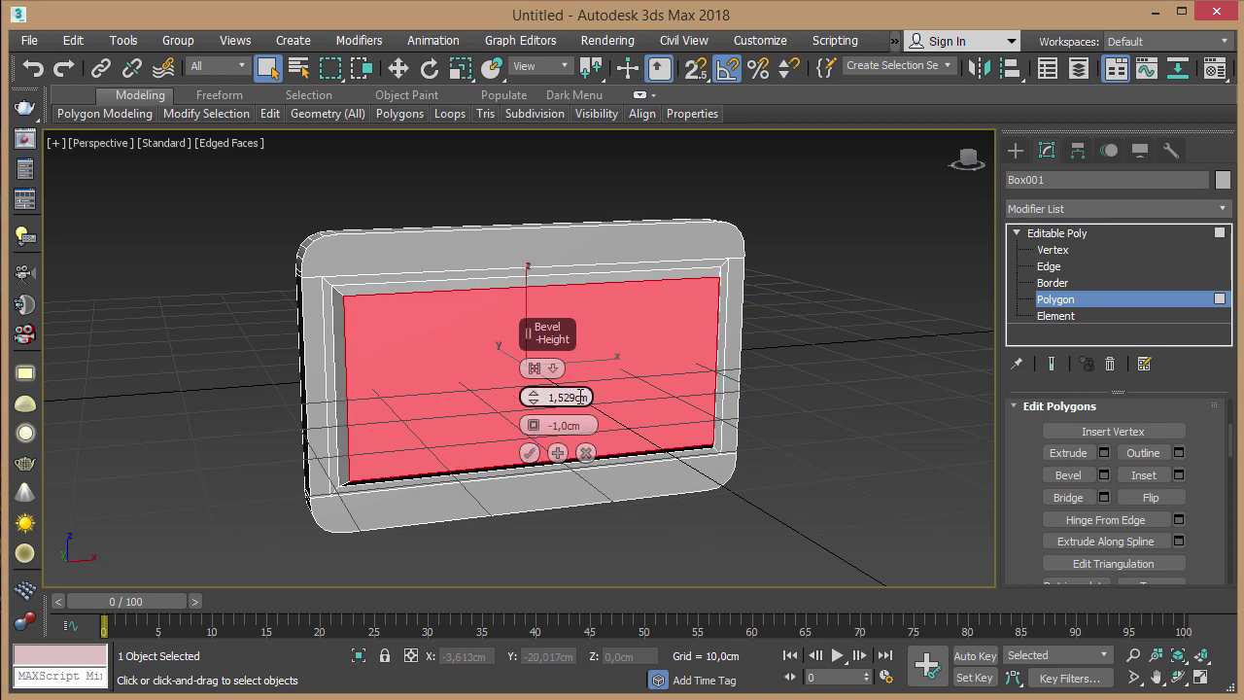
left_click_drag(580, 397, 524, 400)
type("-1")
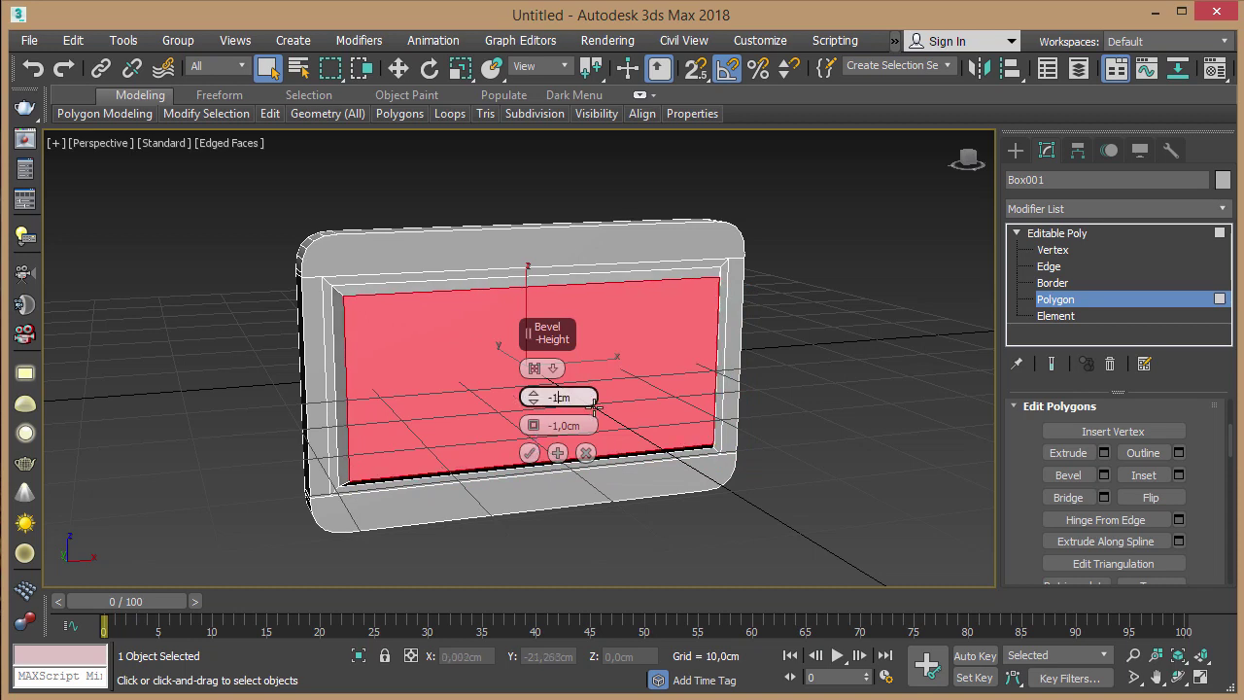
key("Return")
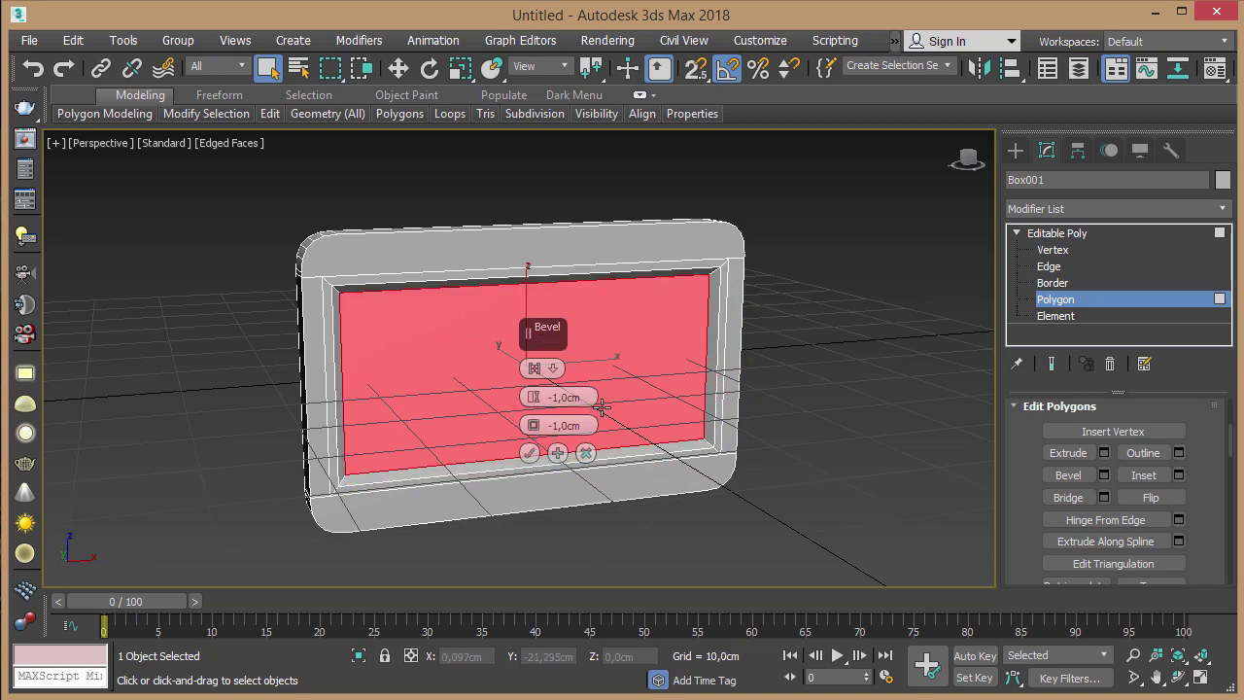
mouse_move(614, 325)
middle_mouse_down("alt")
mouse_move(650, 334)
mouse_move(576, 290)
middle_mouse_up("alt")
scroll(650, 334, "up", 2)
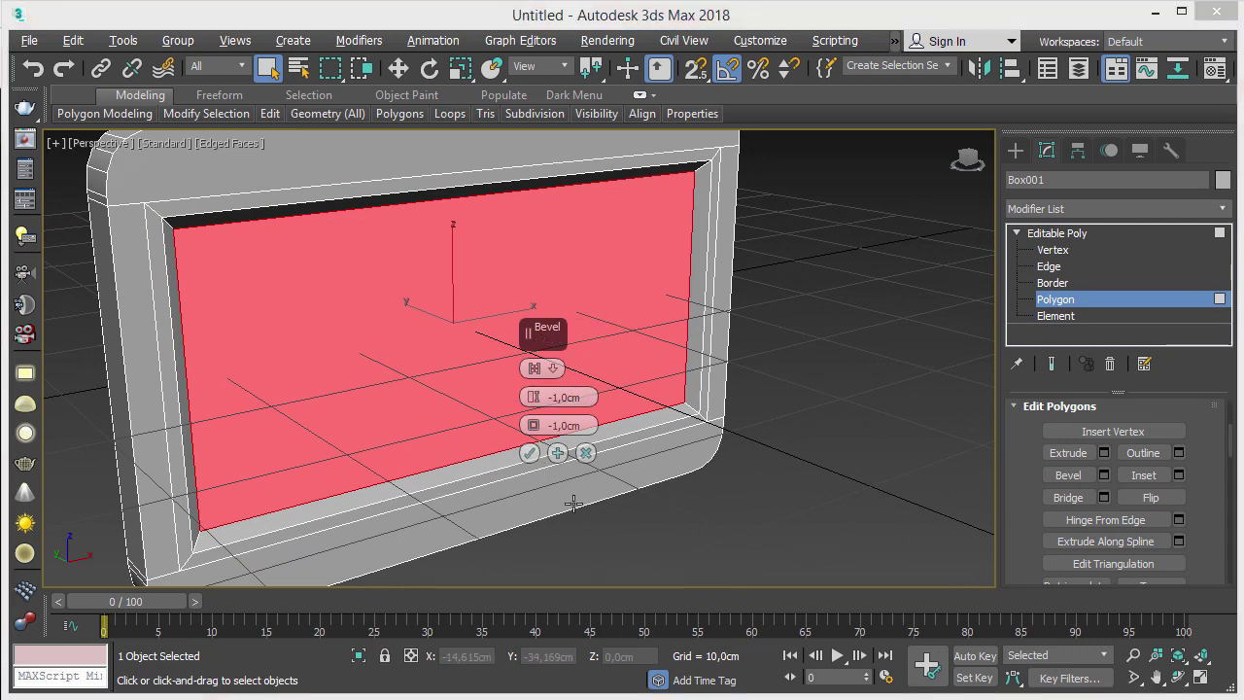
left_click(530, 453)
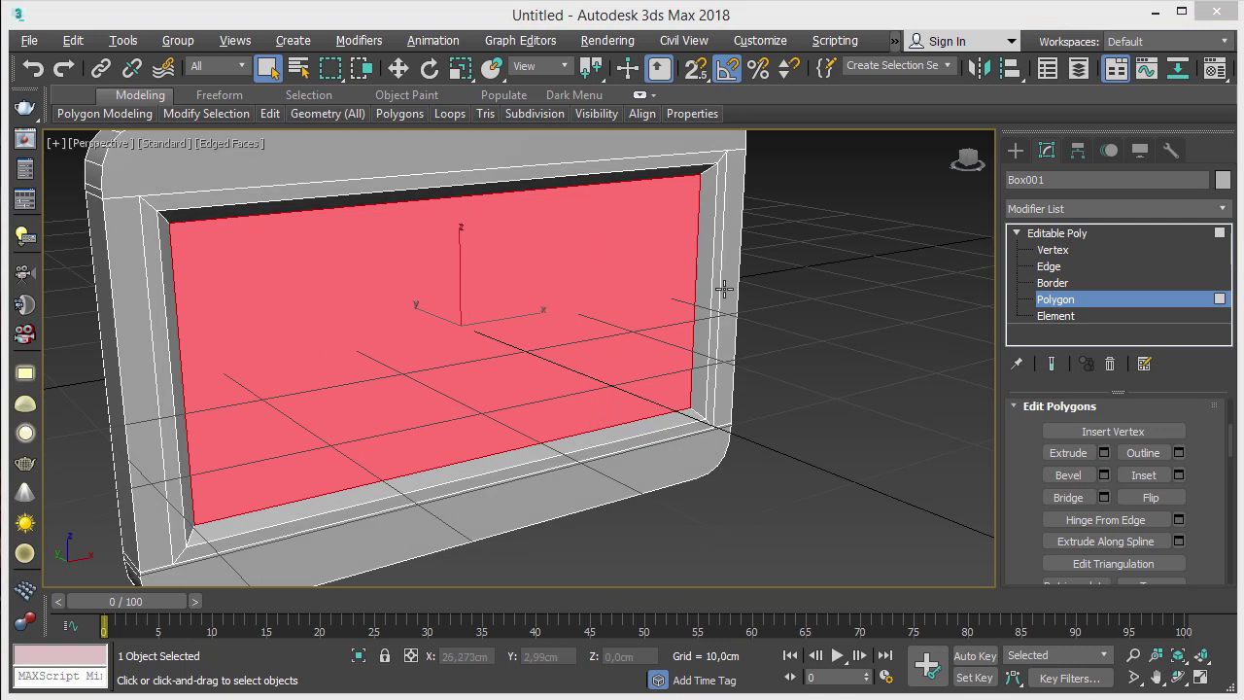
middle_click_drag(797, 322, 828, 356)
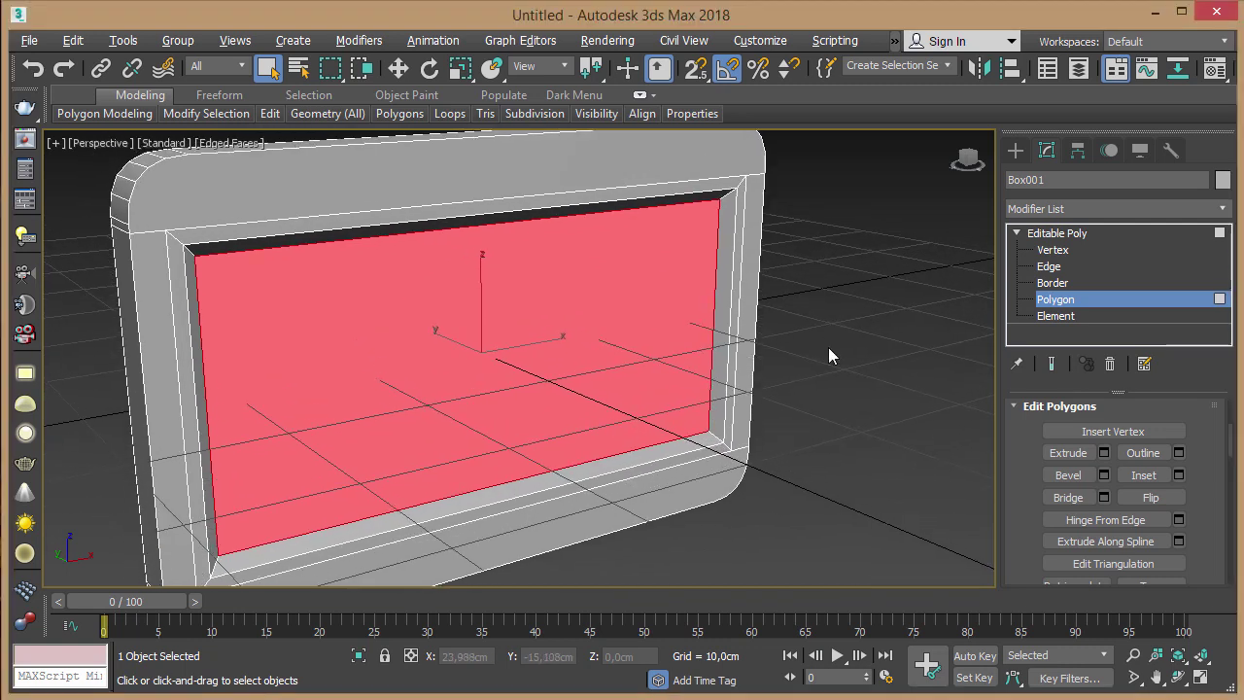
Step: Shift-drag the recessed screen face to clone it as a separate object, Object001
key("w")
mouse_move(460, 344)
left_mouse_down()
mouse_move(478, 360)
mouse_move(468, 340)
left_mouse_up()
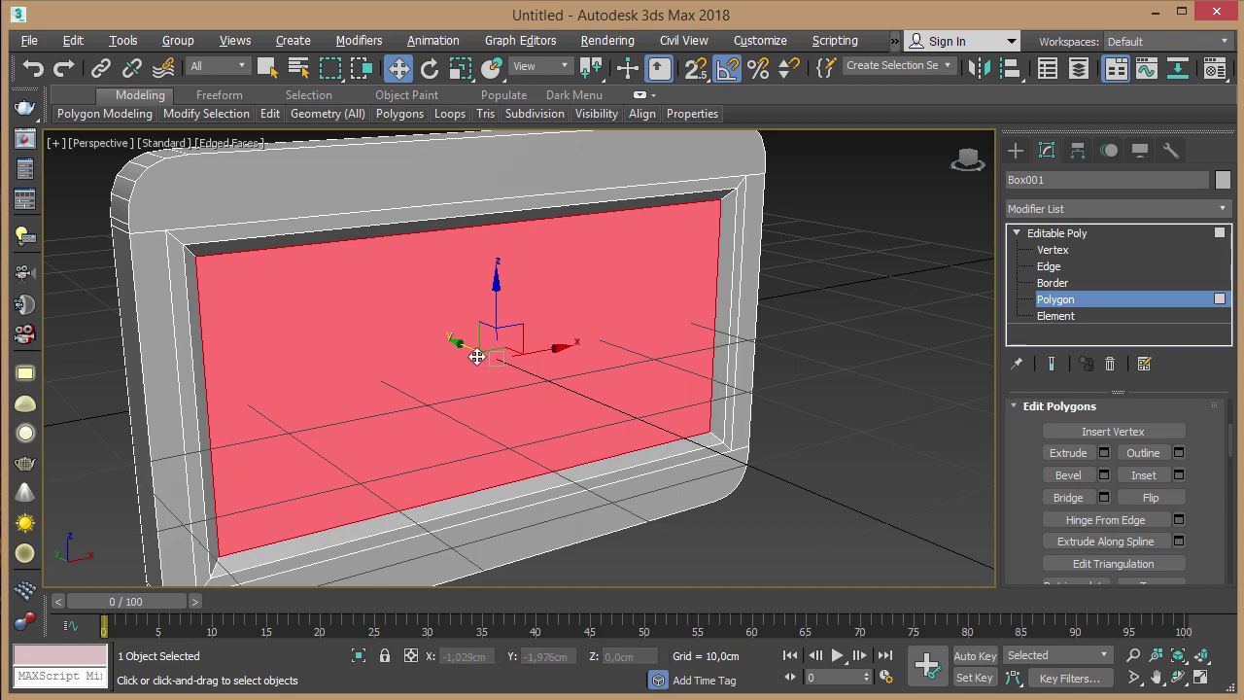
left_click_drag(469, 340, 475, 350)
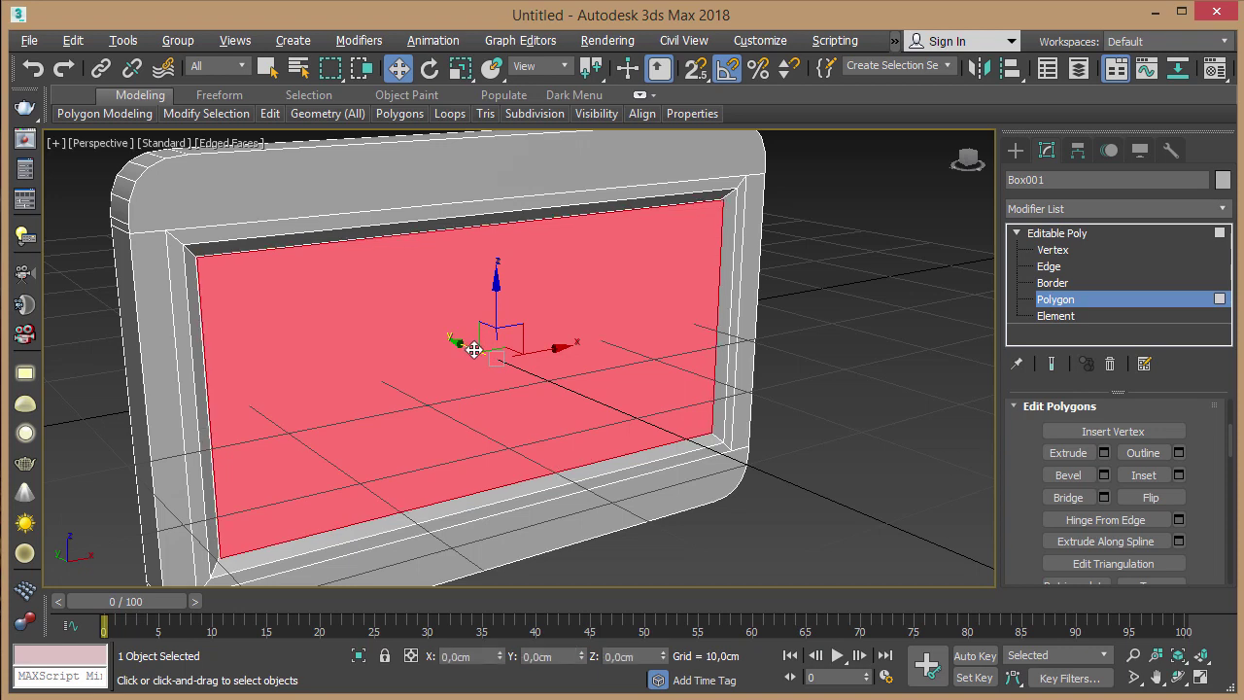
left_click_drag(475, 350, 477, 347)
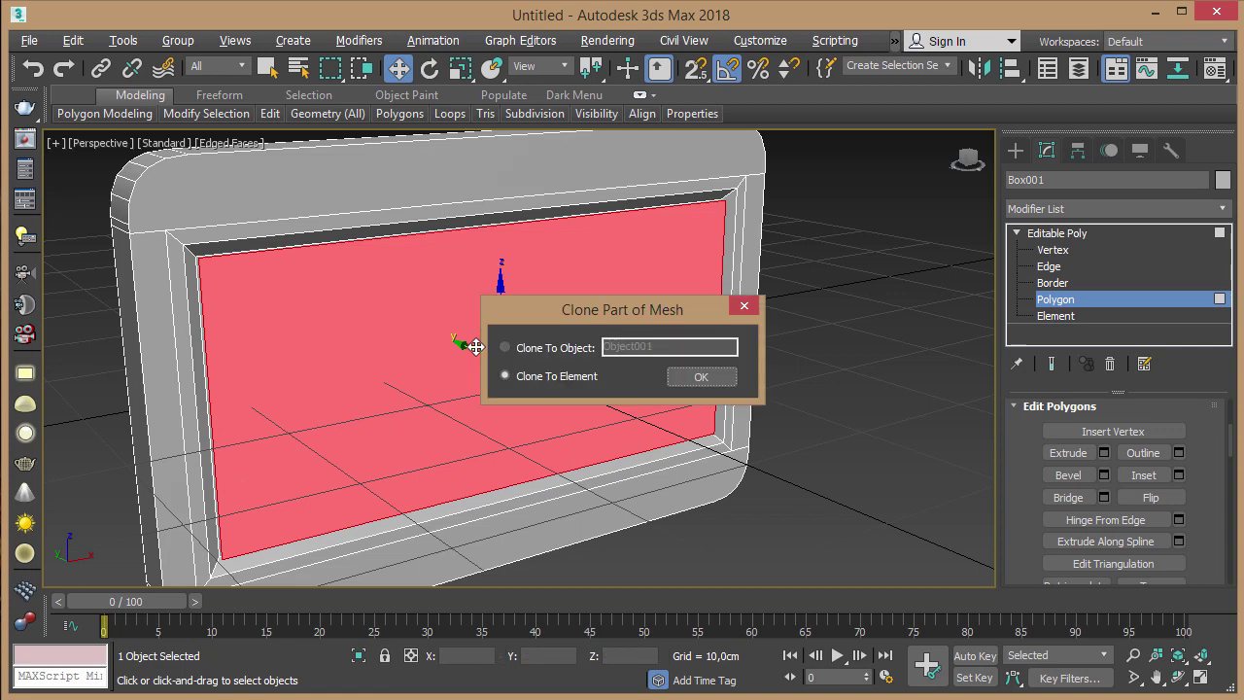
left_click(565, 350)
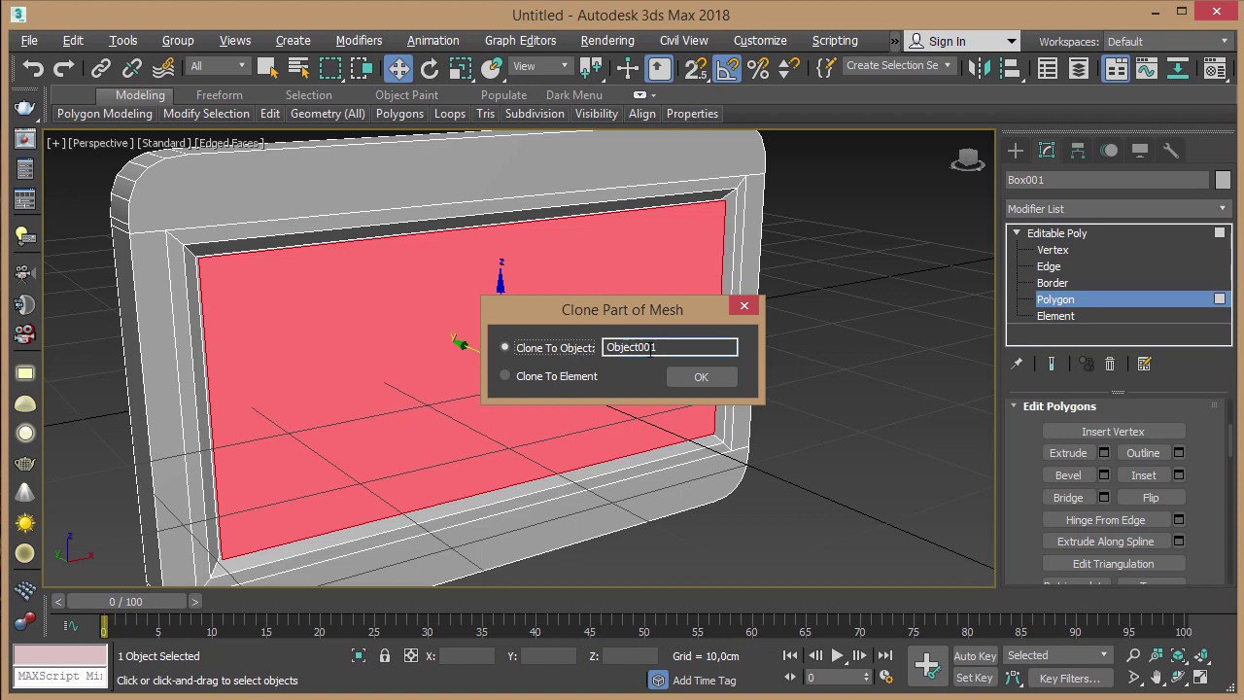
left_click(668, 348)
left_click_drag(667, 346, 597, 342)
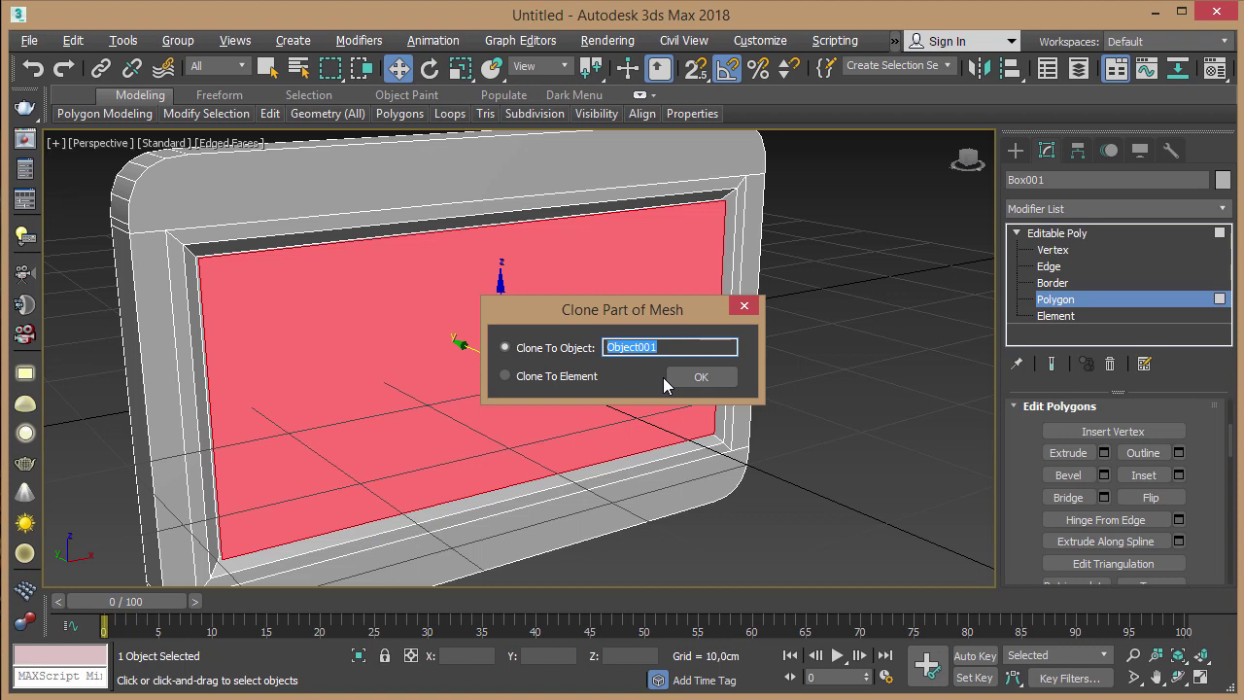
left_click(715, 383)
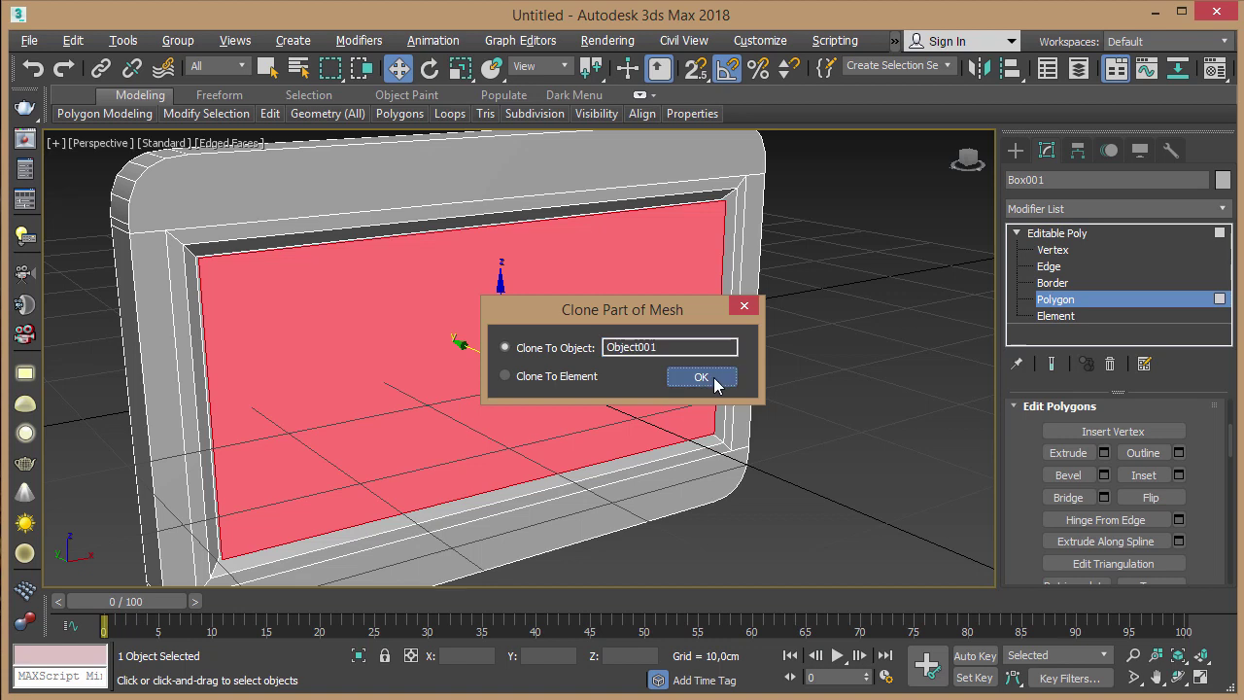
left_click(715, 383)
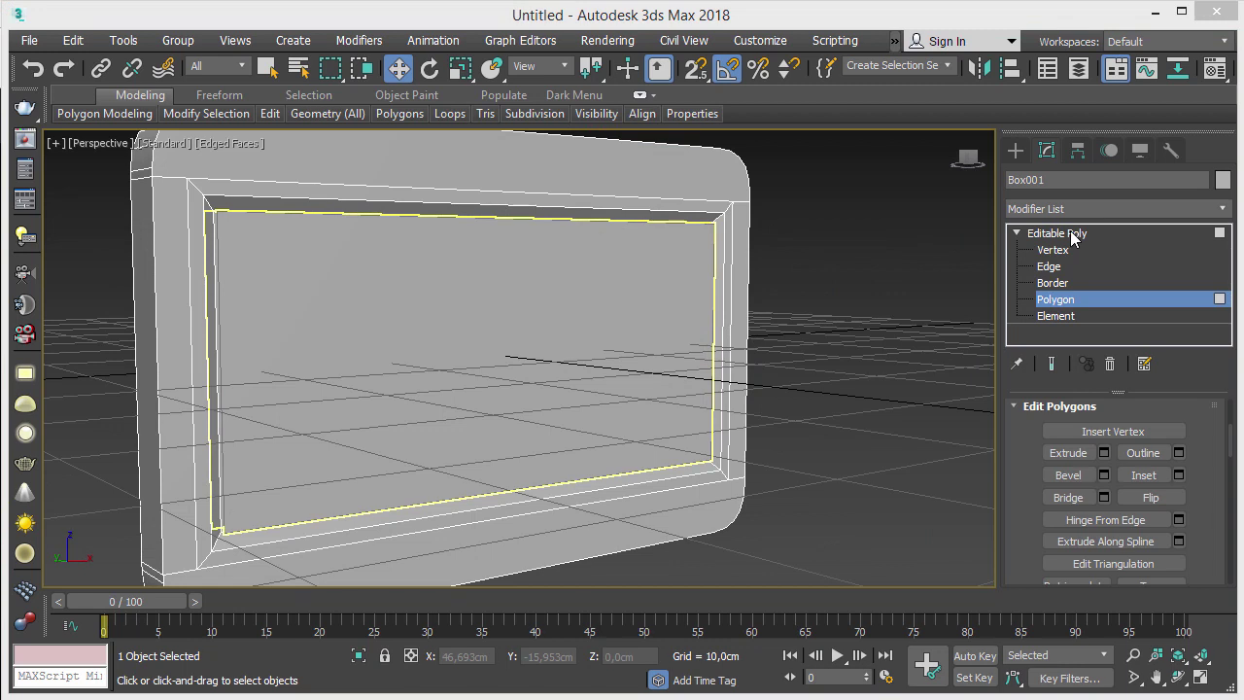
Step: Return to object level, select Object001 and pull it out in front of the frame
left_click(1069, 233)
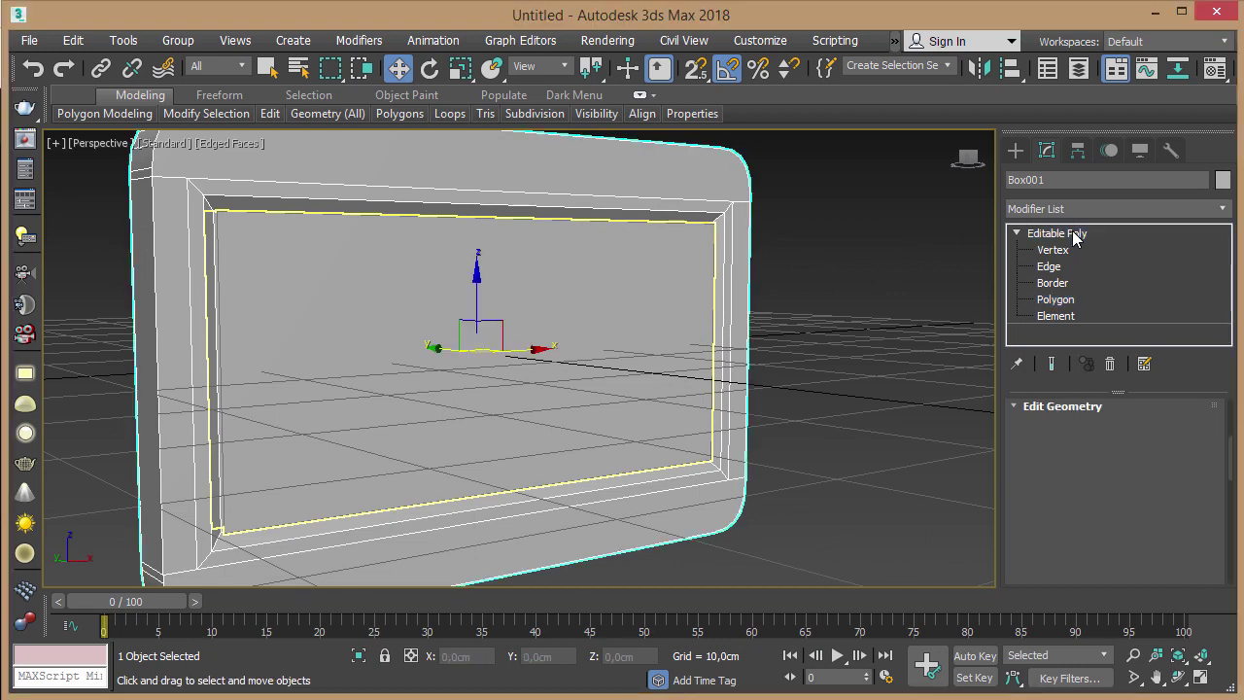
left_click(906, 261)
left_click(603, 321)
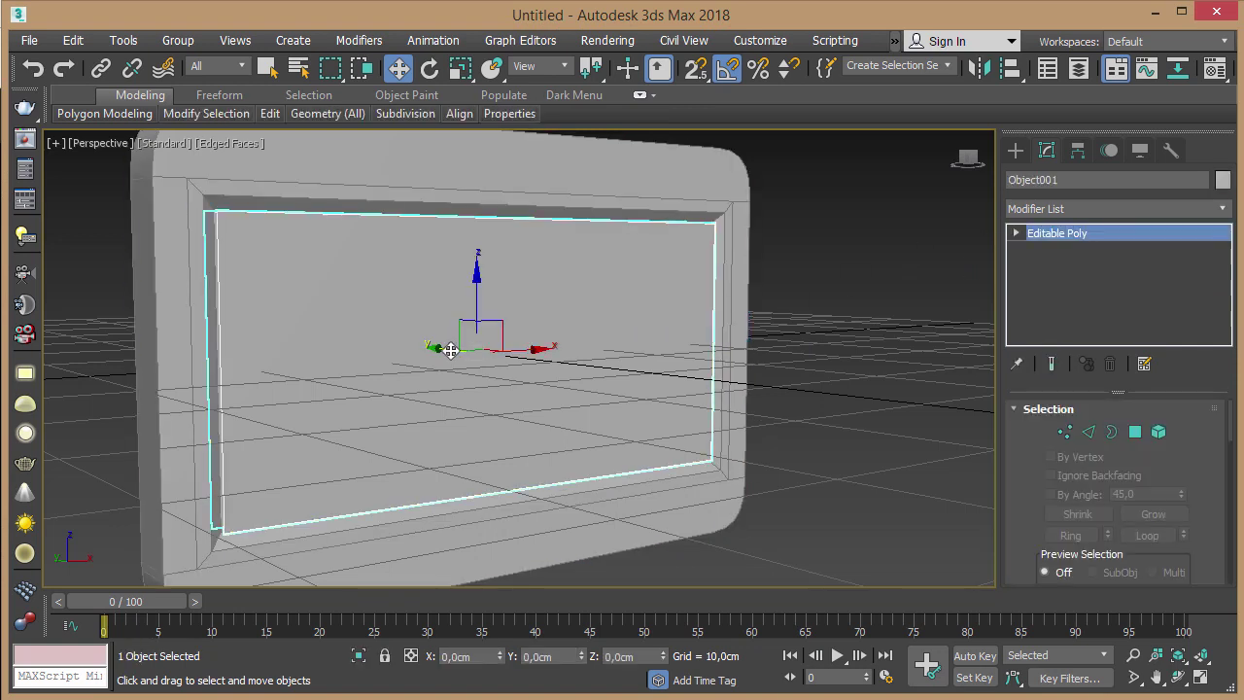
left_click_drag(450, 351, 651, 388)
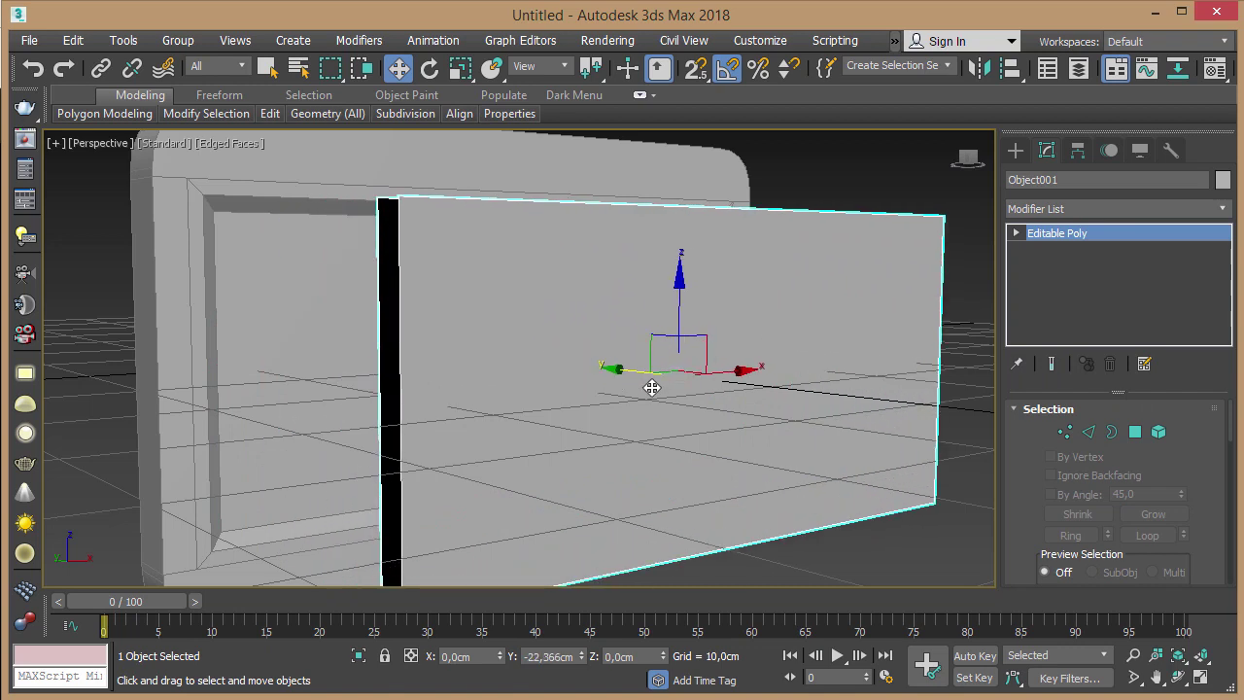
Step: Undo Object001's forward move and rename the selected object to екран
key("ctrl+z")
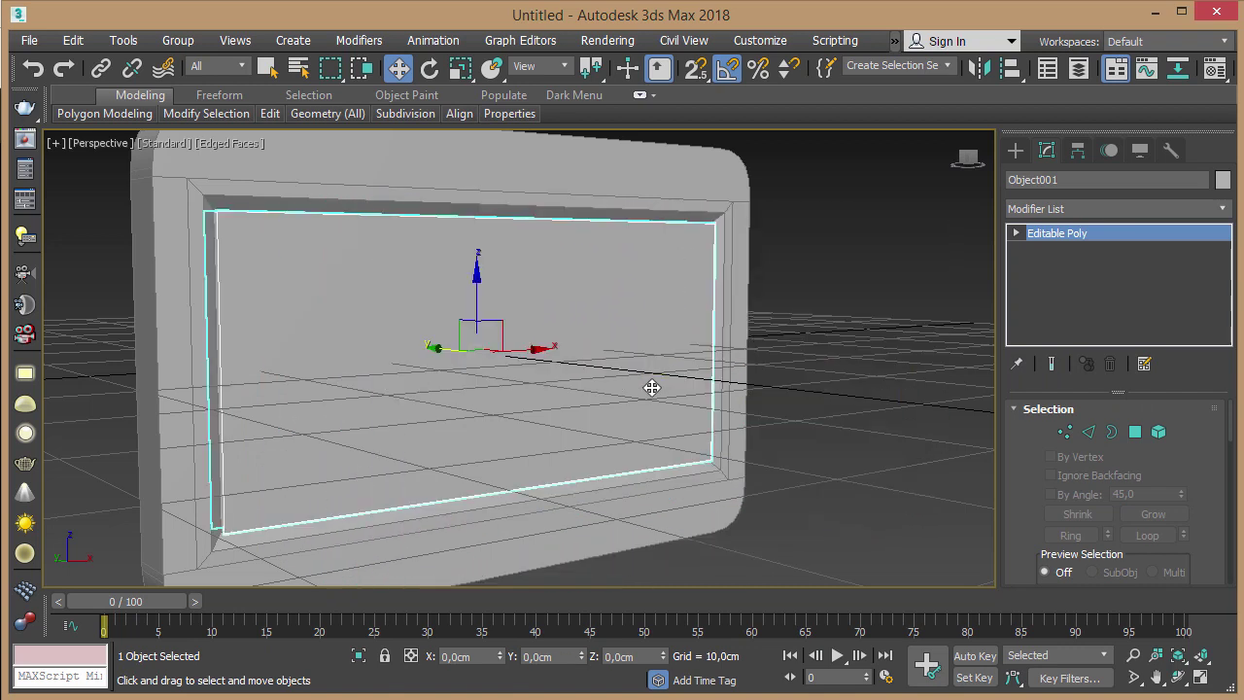
left_click_drag(1064, 179, 976, 188)
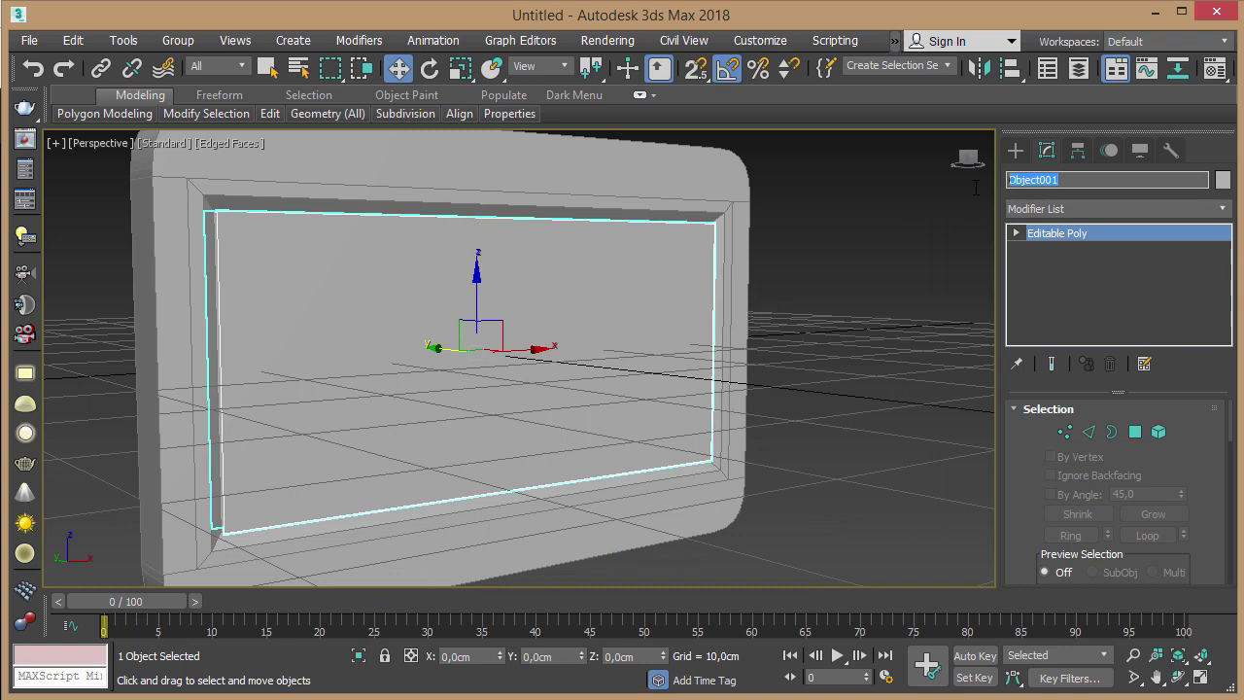
type("e")
key("Return")
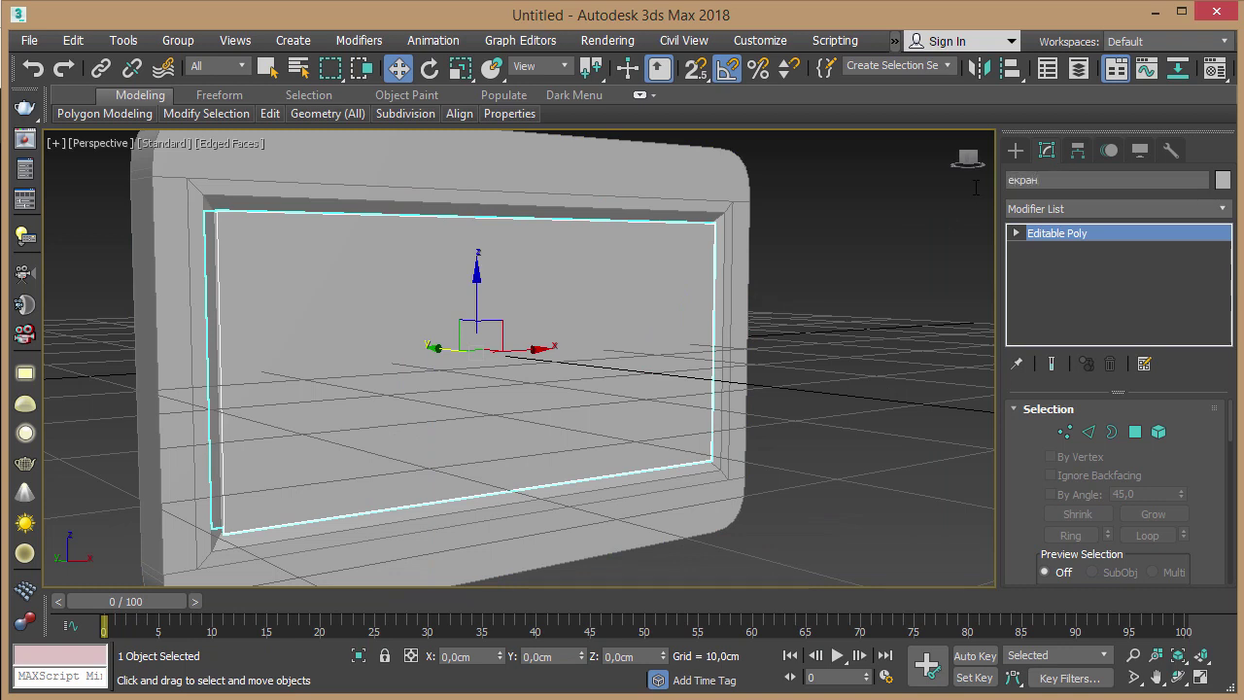
key("q")
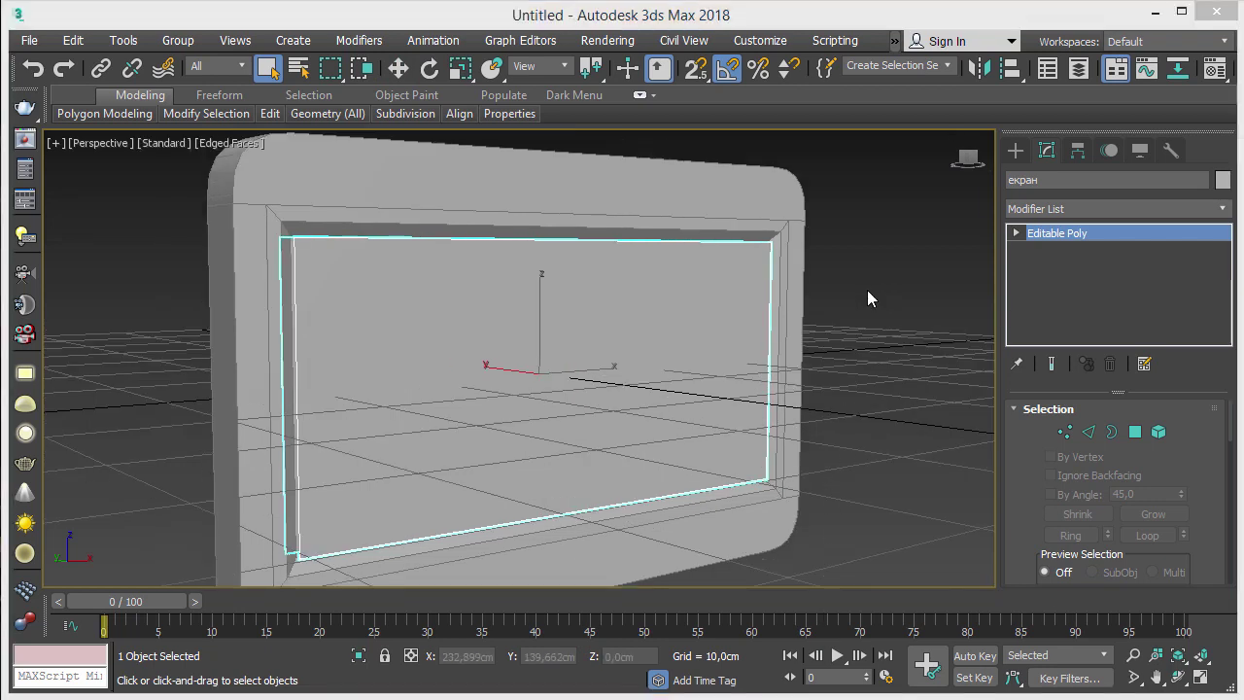
Step: Rename the monitor frame Box001 to Монітор and switch to Edge sub-object level
middle_click_drag(867, 289, 873, 286)
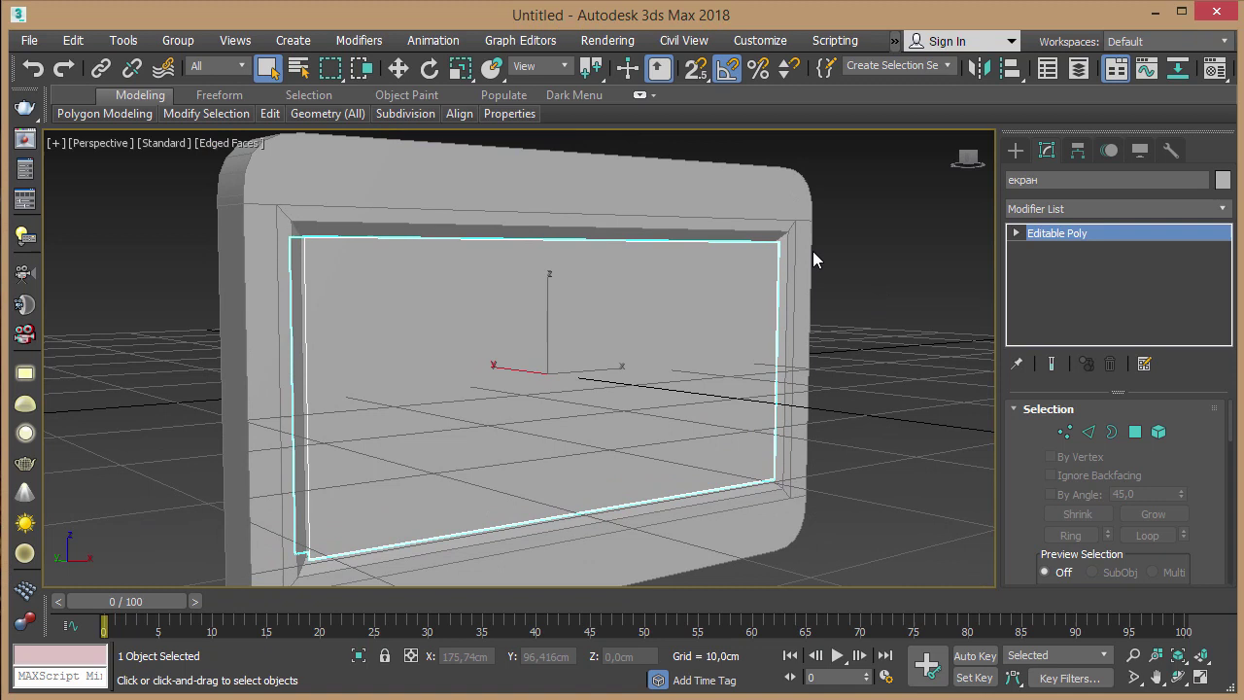
left_click(677, 184)
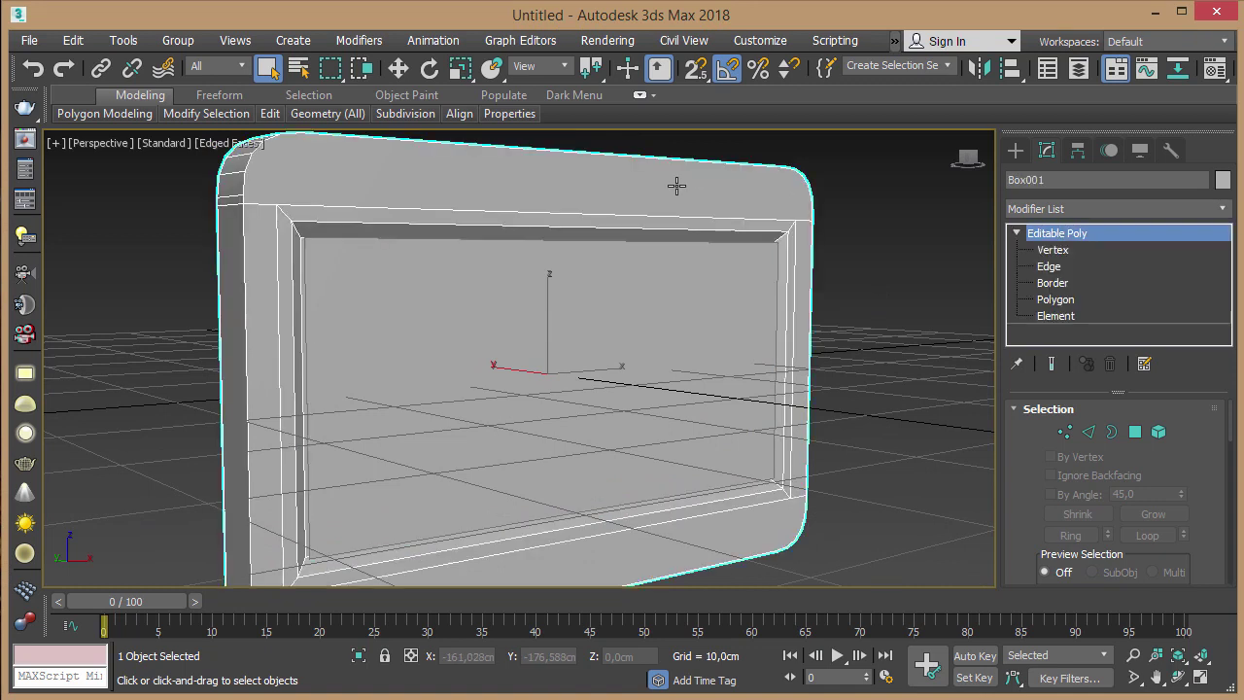
left_click(1059, 178)
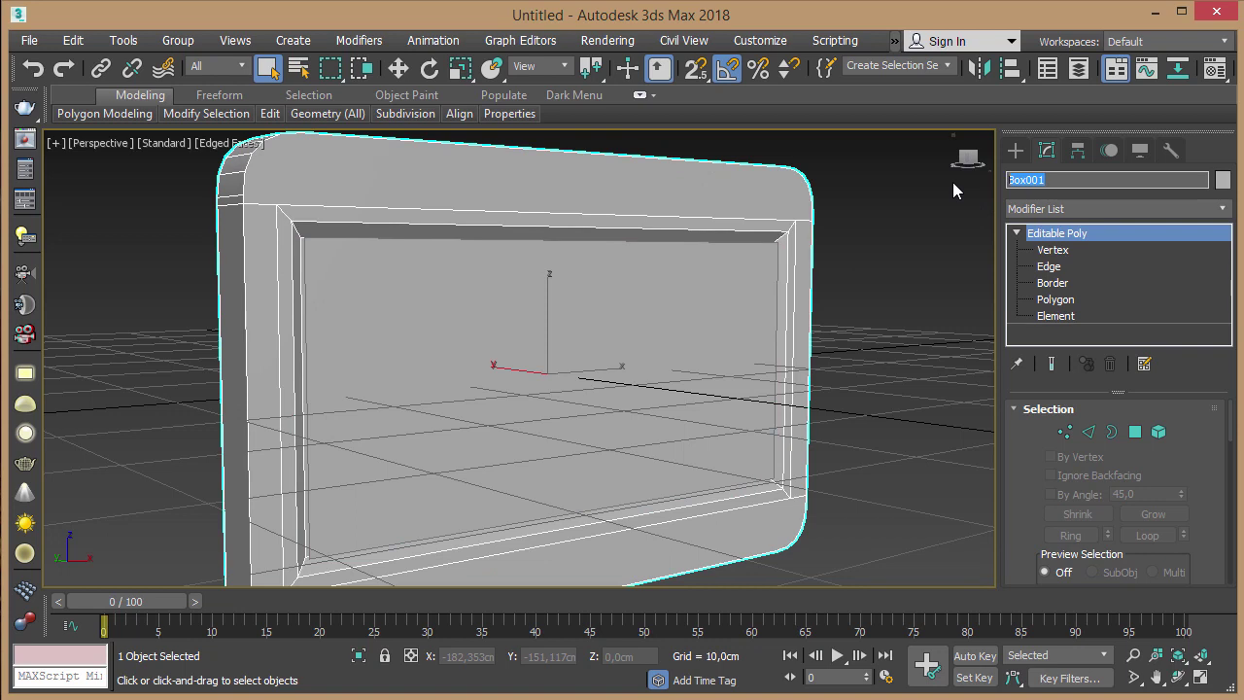
type("Монітор")
key("Return")
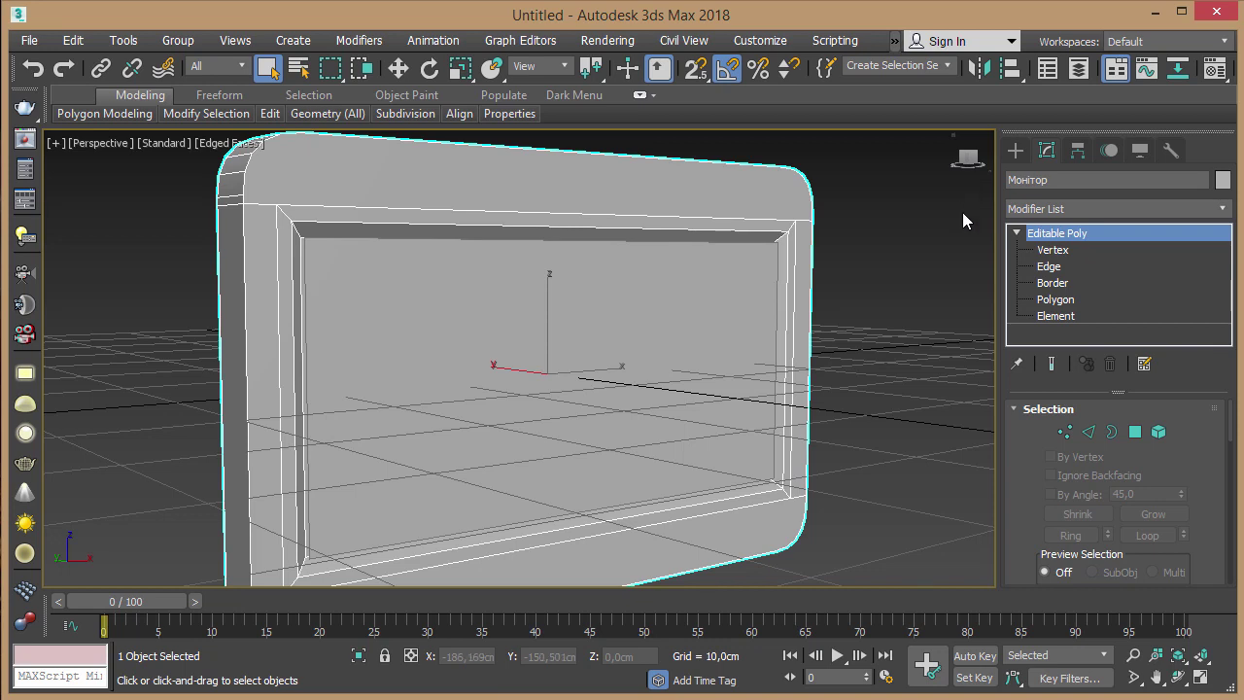
left_click(1048, 265)
scroll(659, 374, "up", 3)
middle_click_drag(659, 374, 656, 303, "alt")
Step: Connect the selected bottom edges with 2 segments and pinch -50
left_click(575, 444, "ctrl")
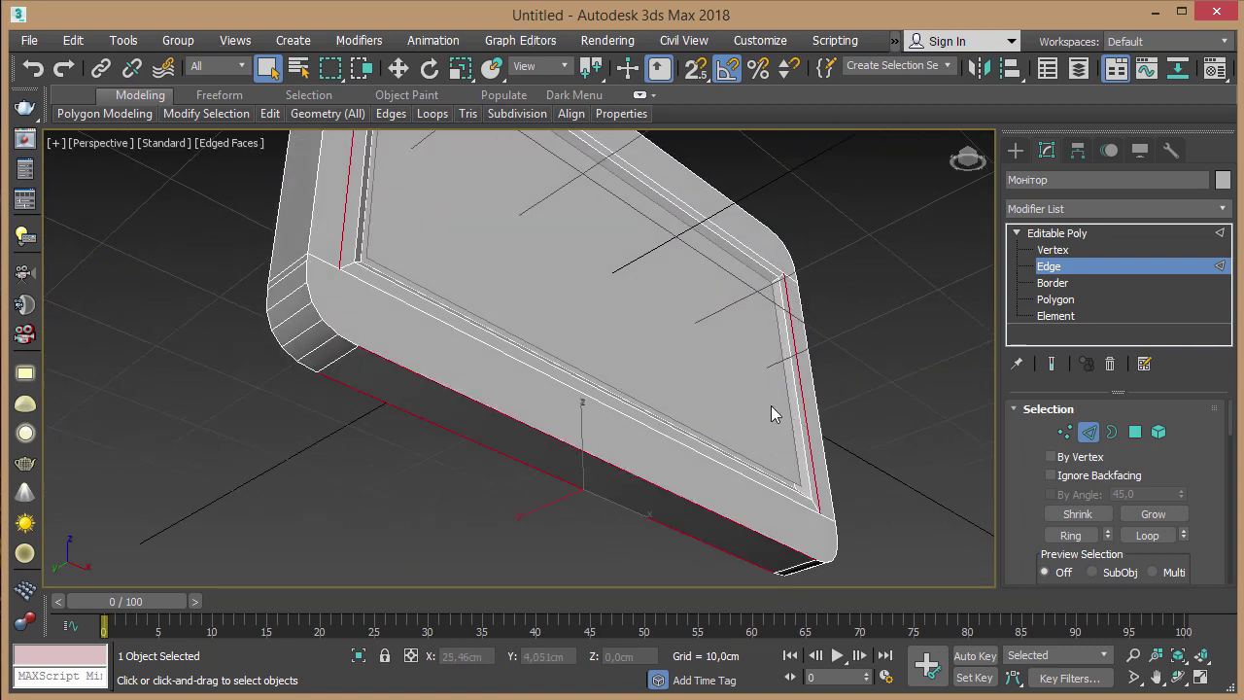
scroll(1187, 462, "down", 5)
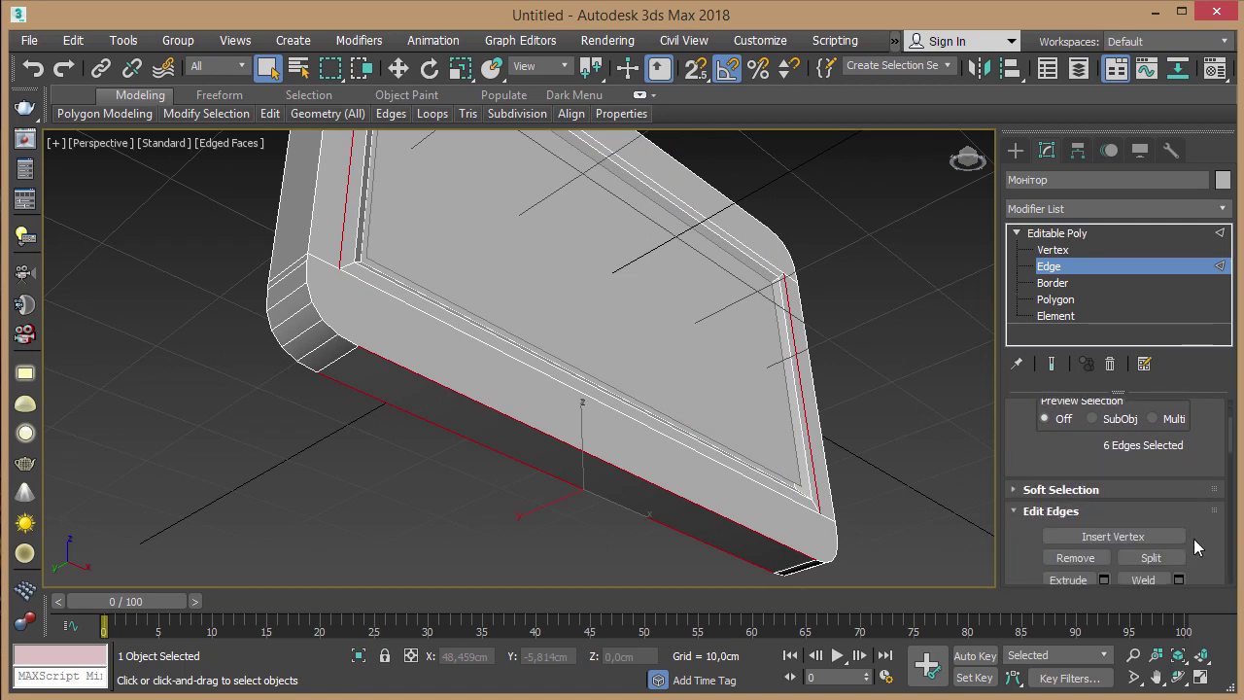
scroll(1195, 546, "down", 3)
left_click(1178, 504)
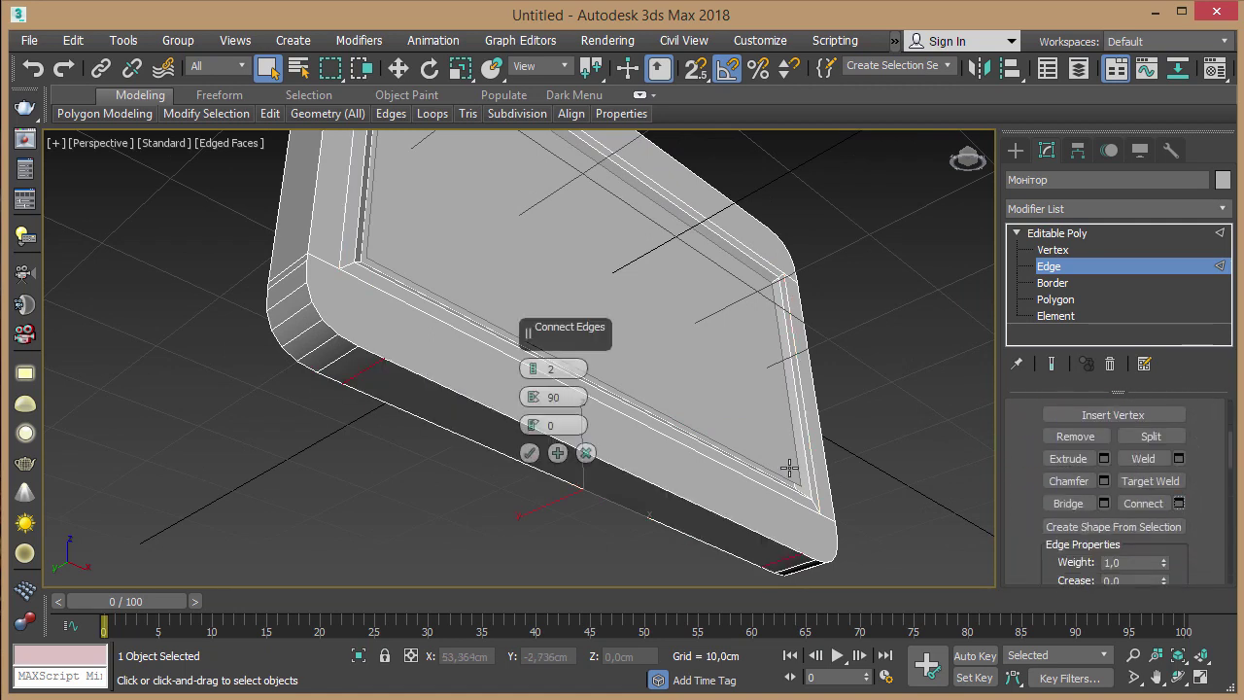
left_click_drag(533, 406, 609, 672)
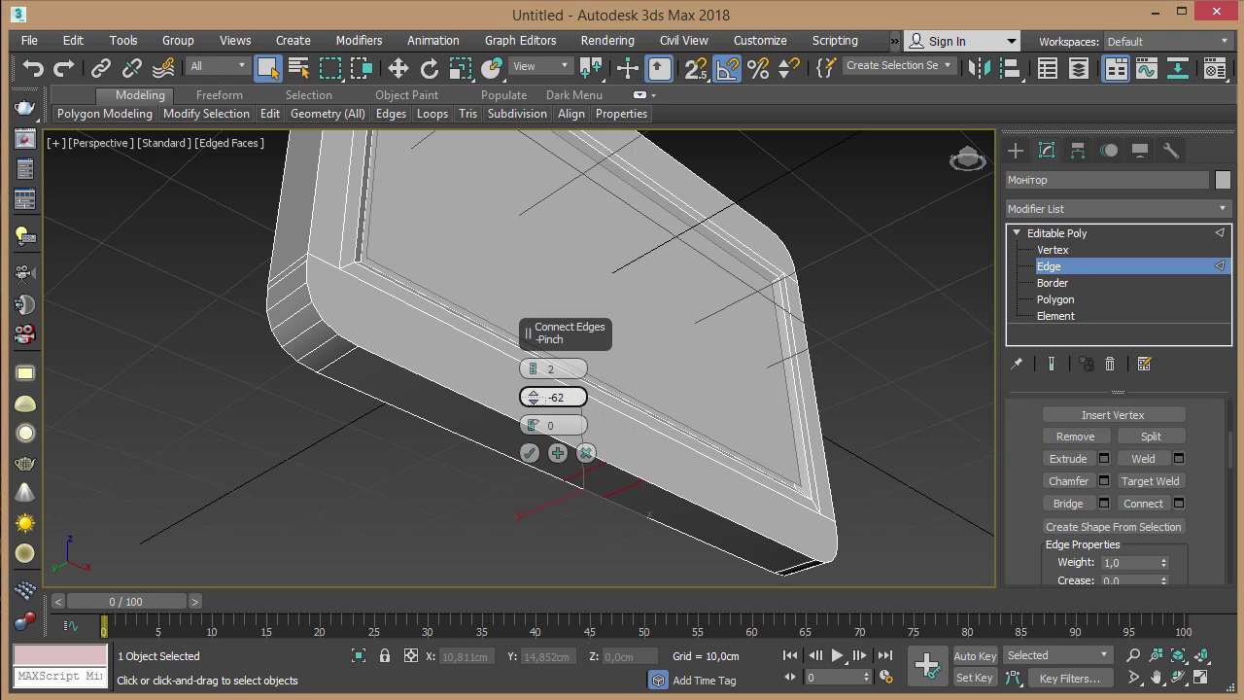
left_click_drag(533, 396, 541, 357)
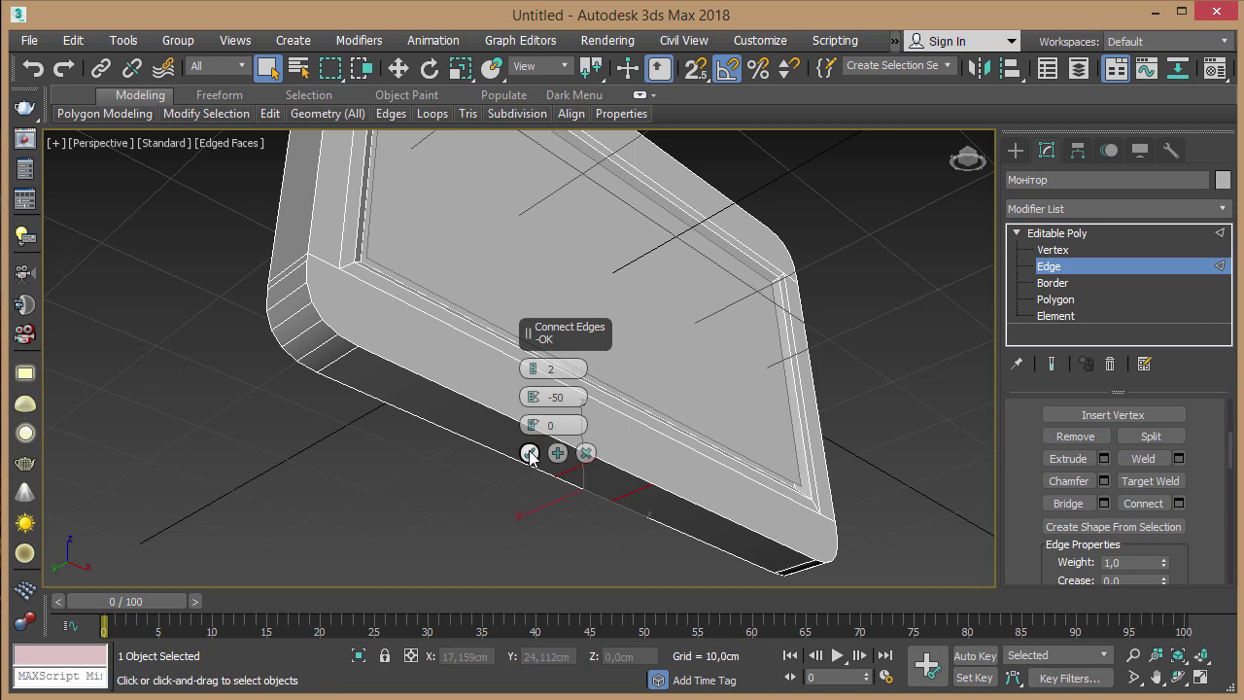
left_click(530, 452)
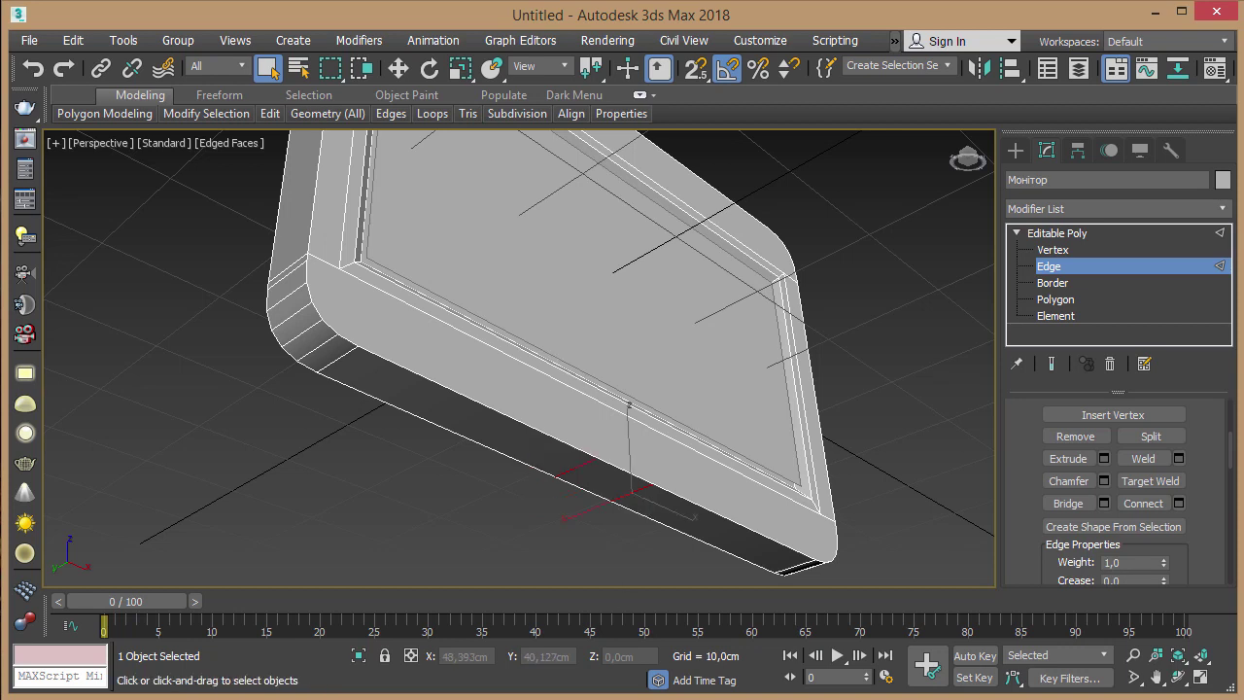
Step: Extrude the small bottom polygon between the new edges 5cm downward as the neck
left_click(1066, 303)
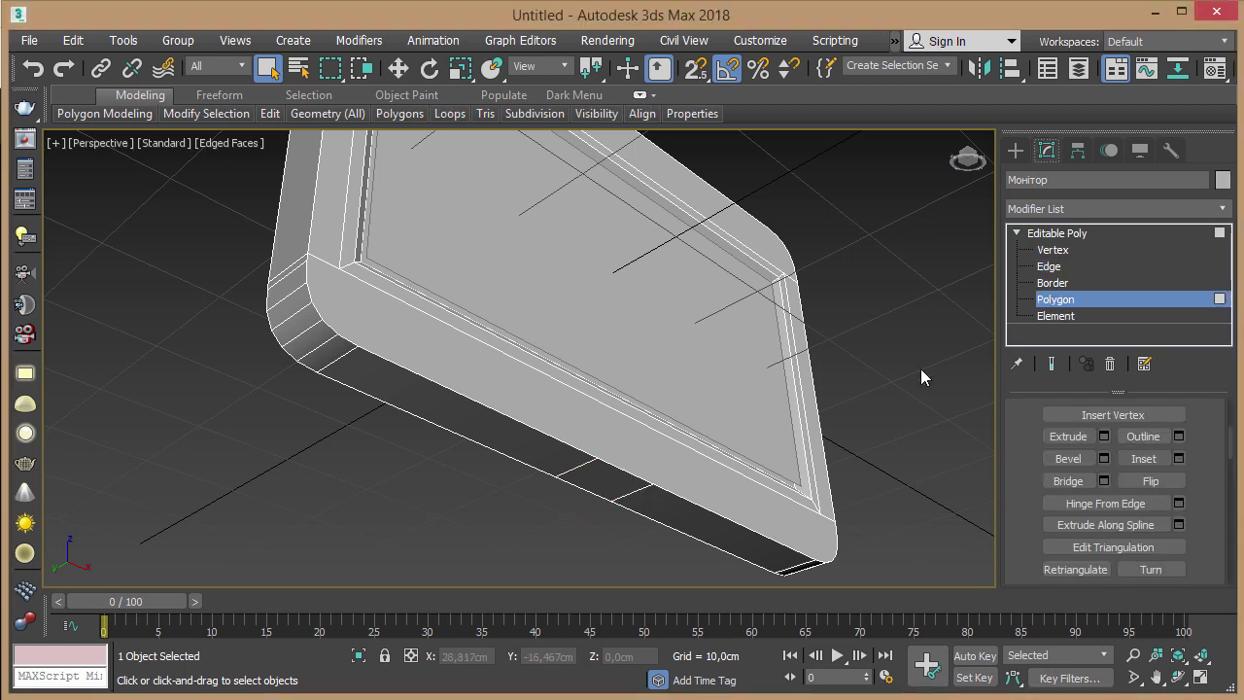
left_click(606, 476)
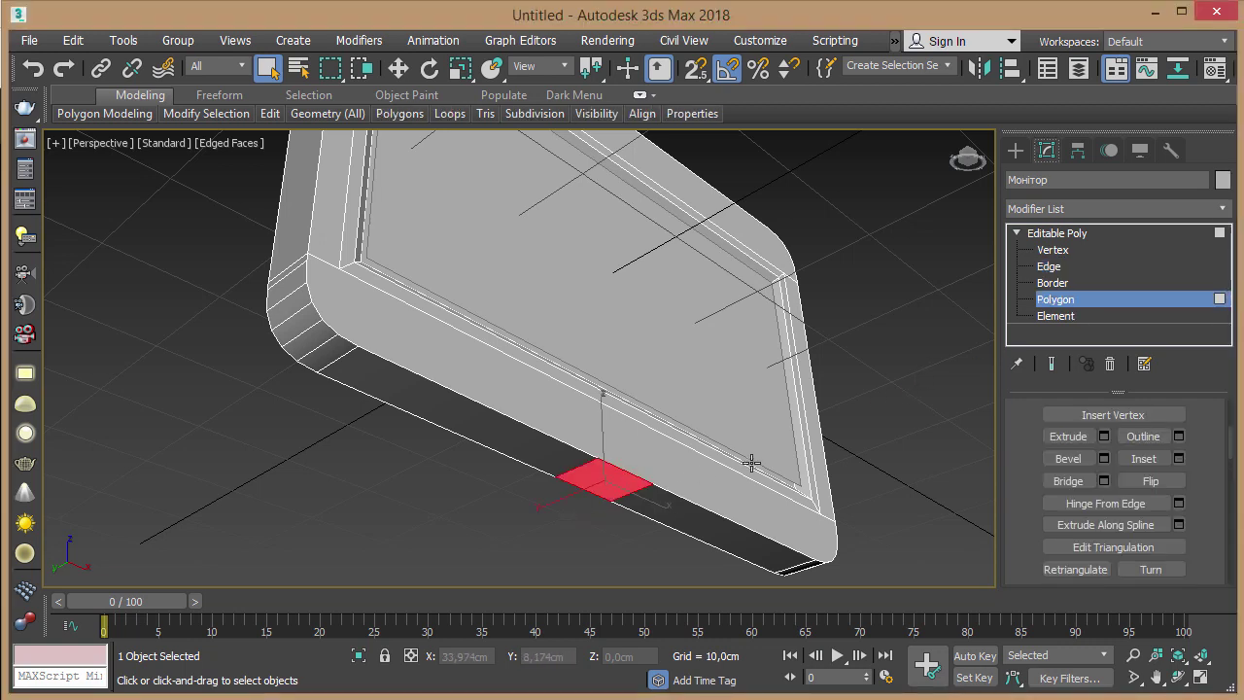
middle_click_drag(696, 406, 664, 370)
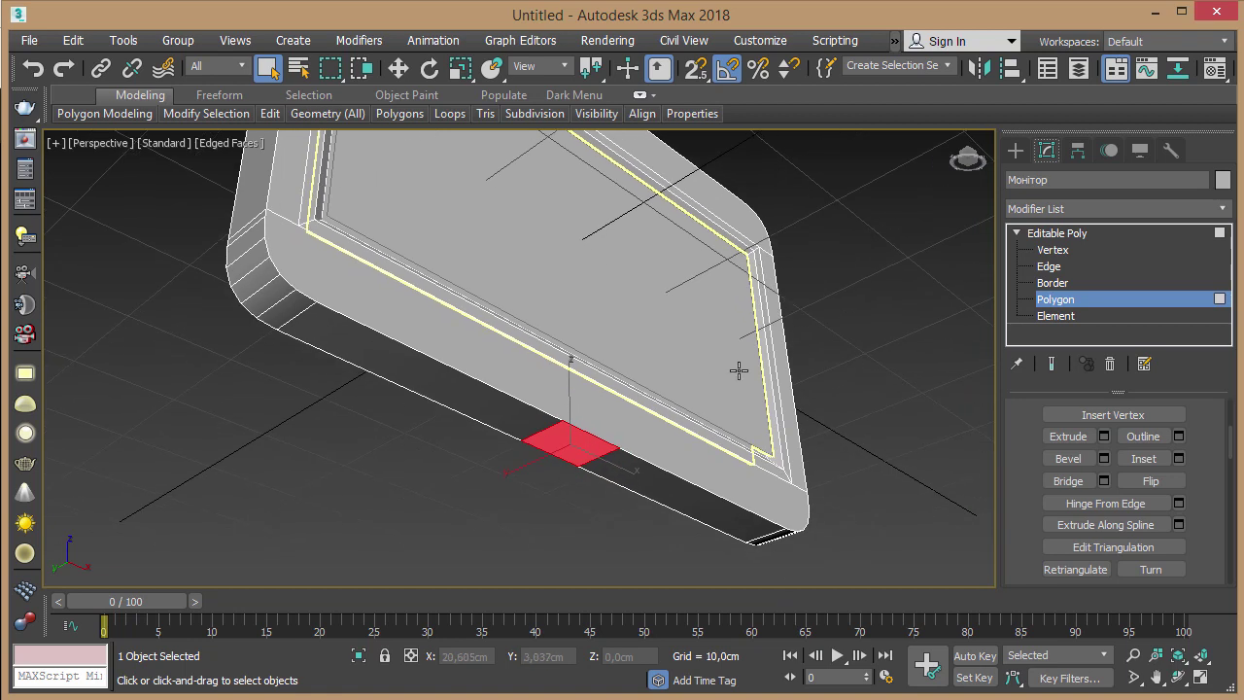
left_click(1103, 437)
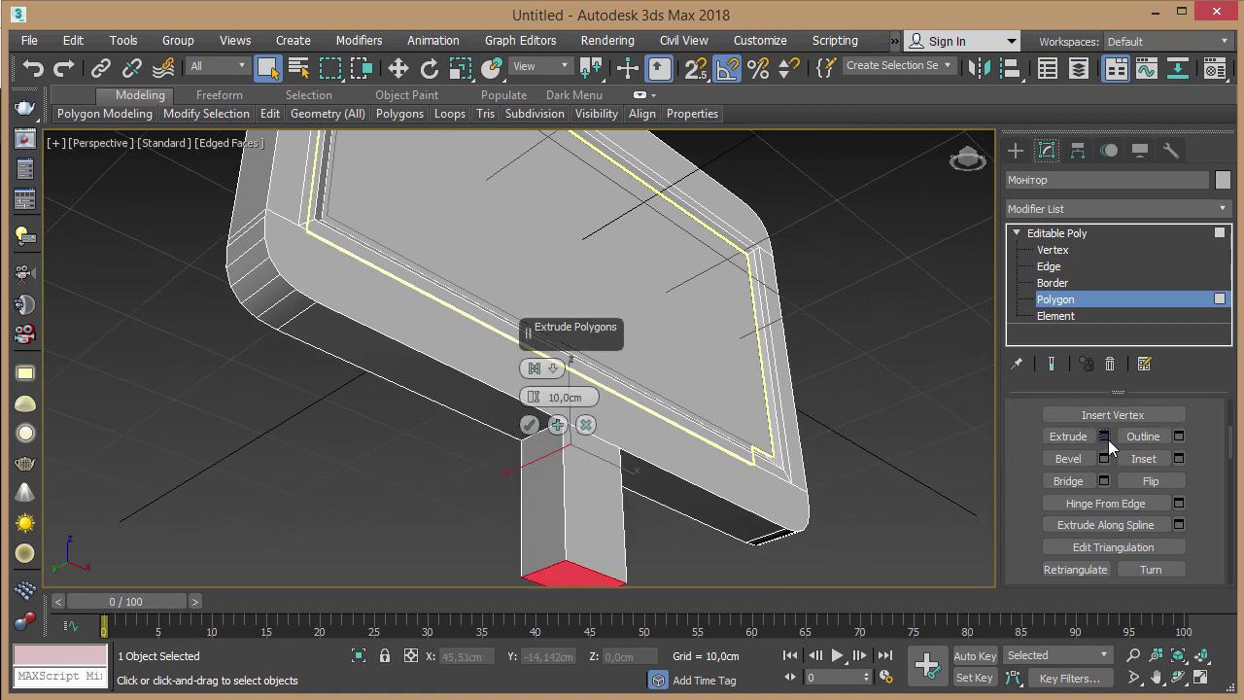
left_click_drag(533, 397, 532, 428)
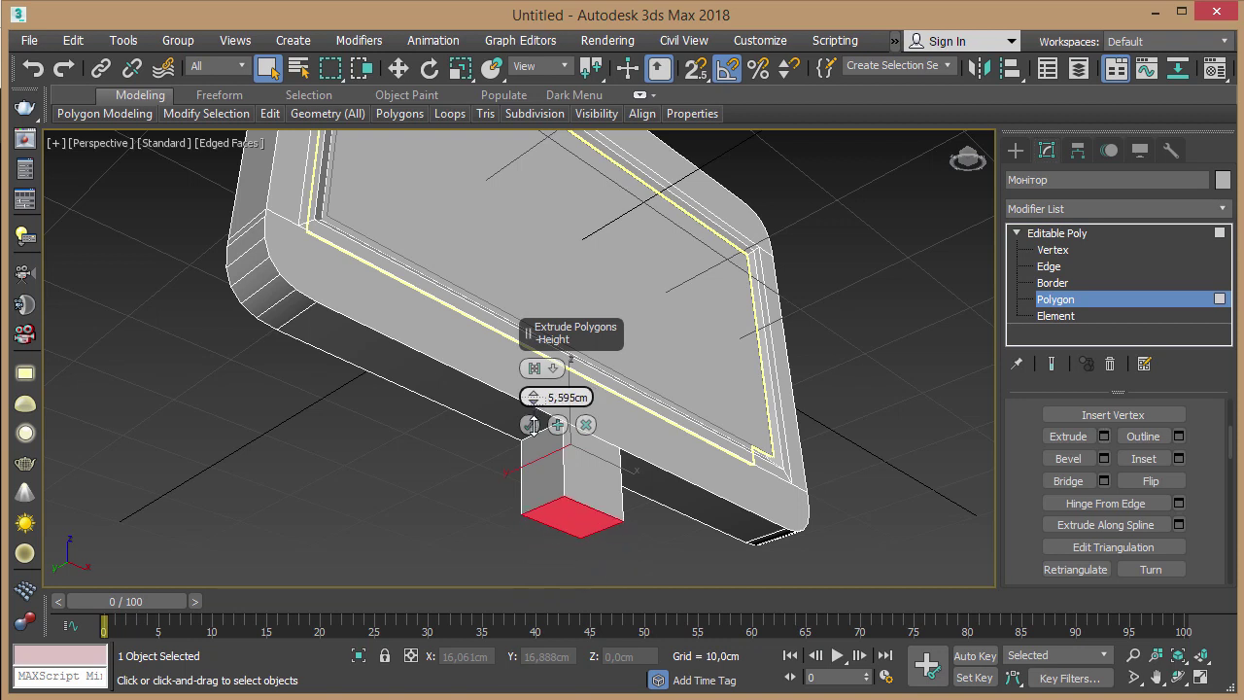
left_click_drag(576, 398, 532, 398)
type("5")
left_click(533, 427)
mouse_move(665, 322)
middle_mouse_down("alt")
mouse_move(645, 354)
mouse_move(667, 383)
mouse_move(659, 369)
middle_mouse_up("alt")
scroll(645, 353, "down", 2)
scroll(680, 346, "down", 2)
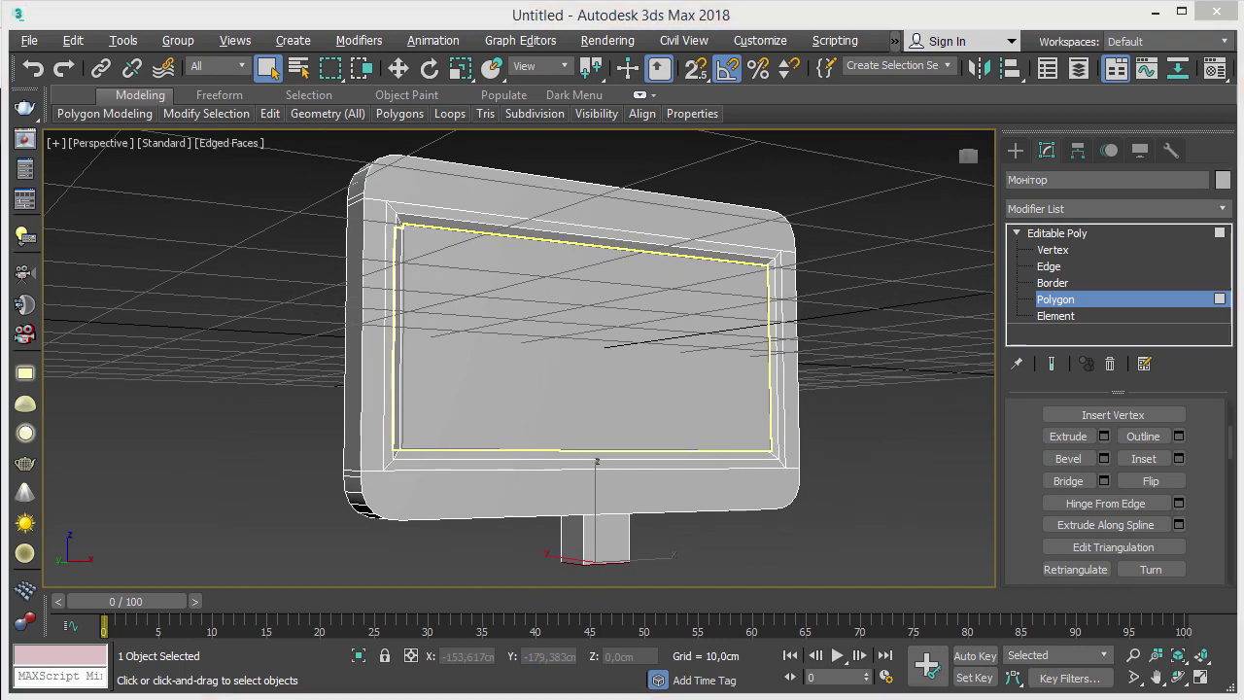
middle_click_drag(628, 441, 636, 370, "alt")
middle_click_drag(766, 450, 747, 411, "alt")
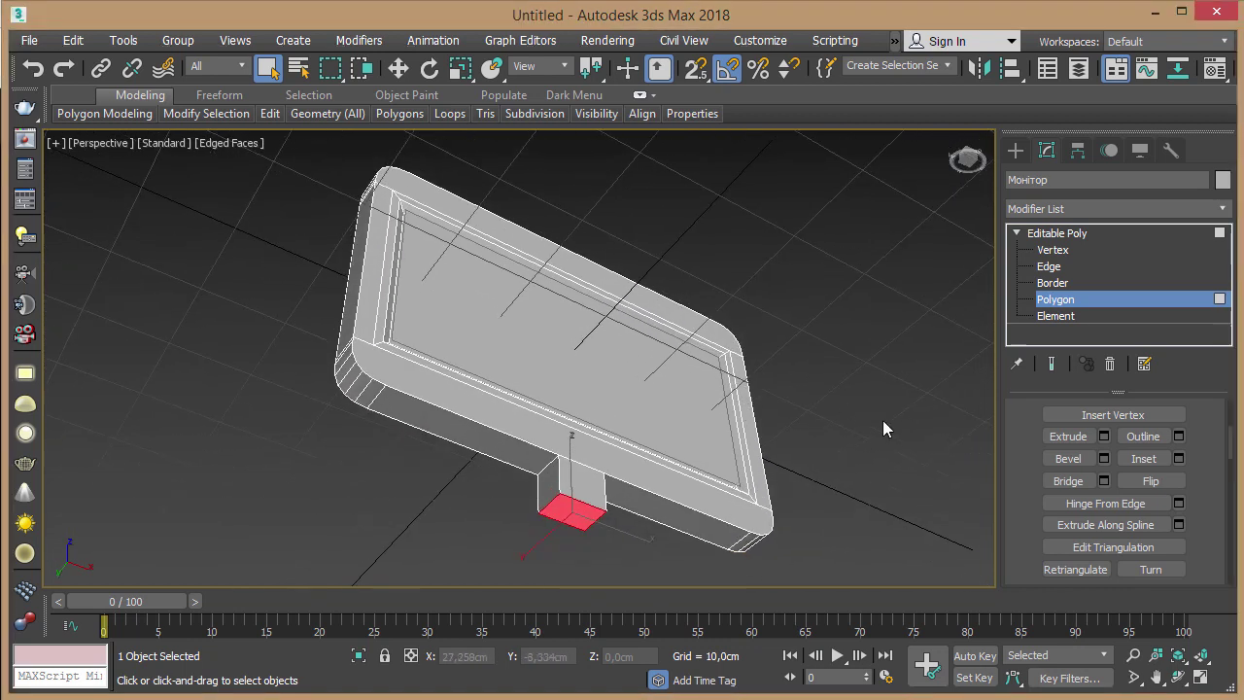
Step: Bevel the neck's end face with 2,0cm height and -1,0cm outline
left_click(1104, 458)
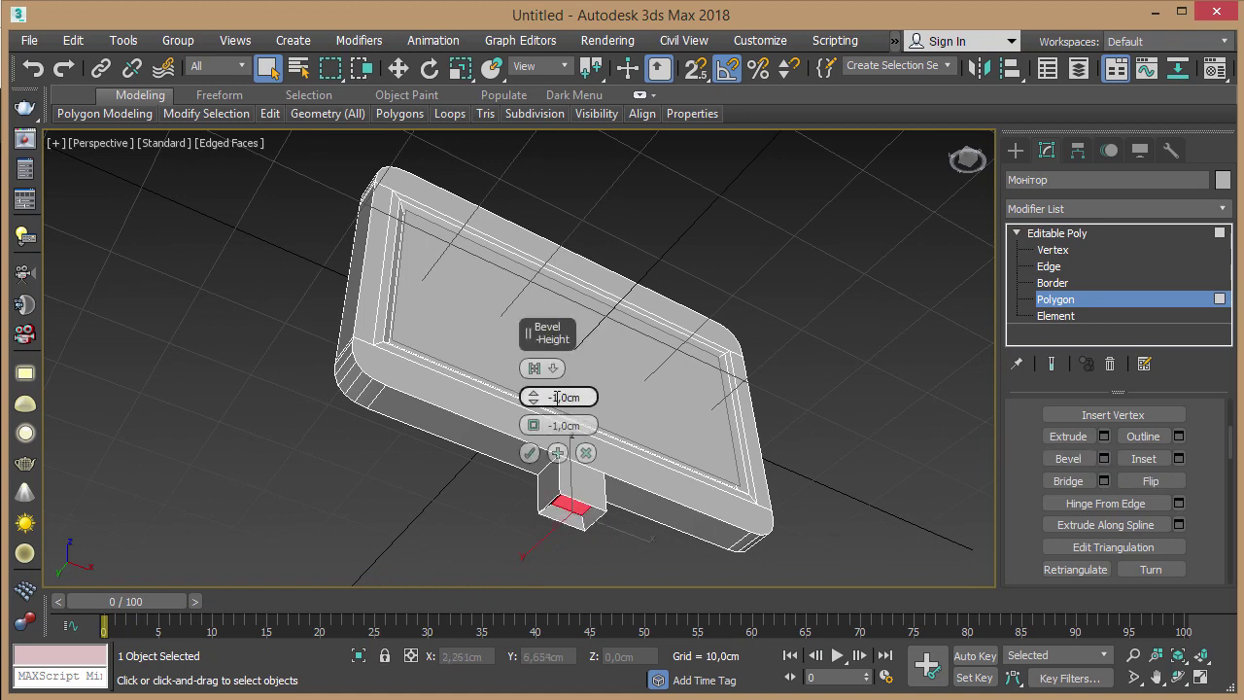
left_click_drag(533, 397, 540, 371)
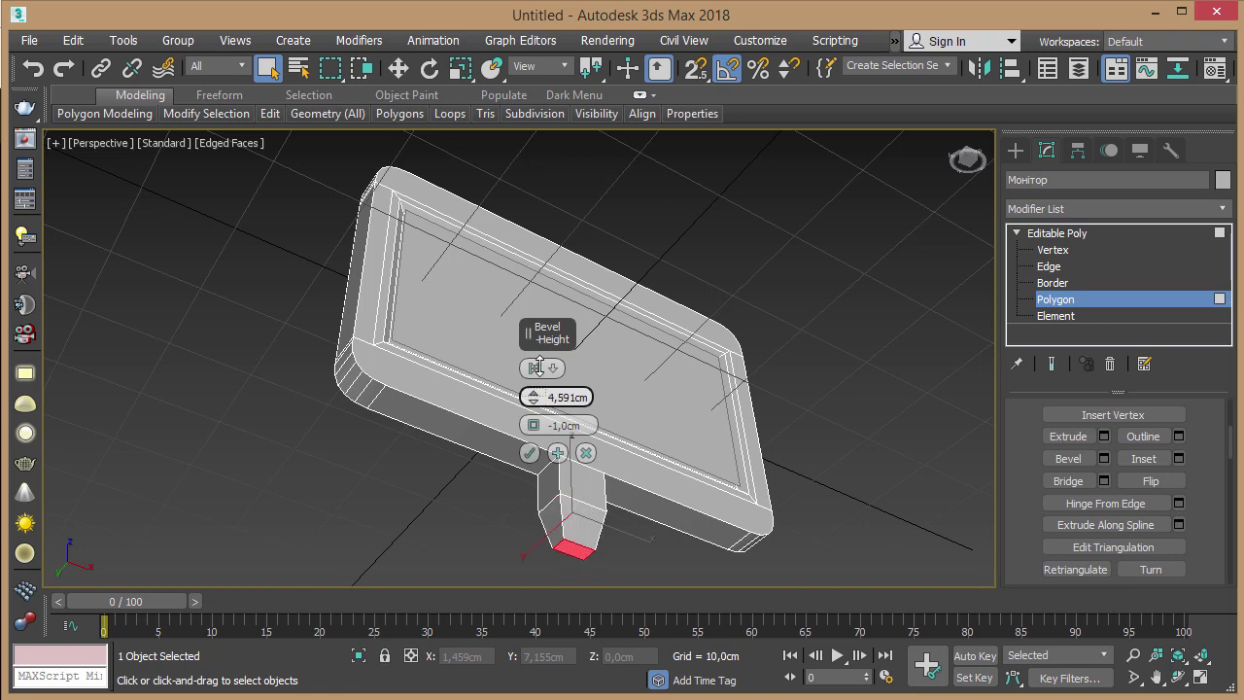
left_click(559, 397)
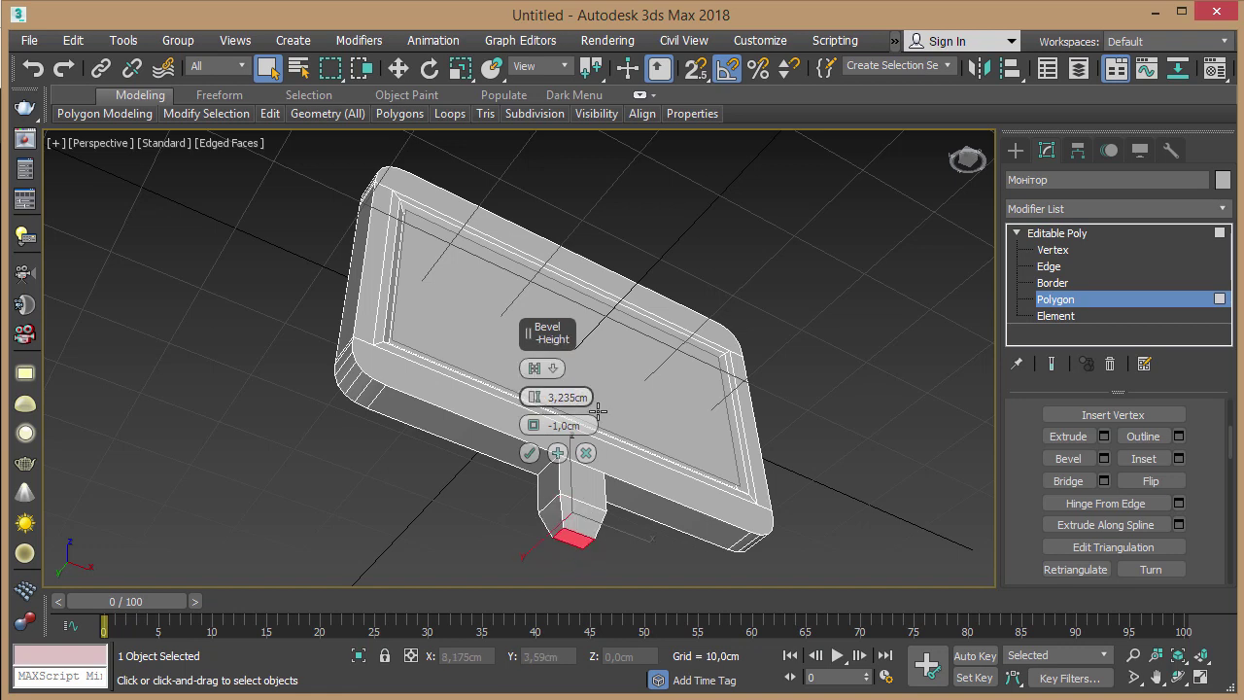
type("1,5")
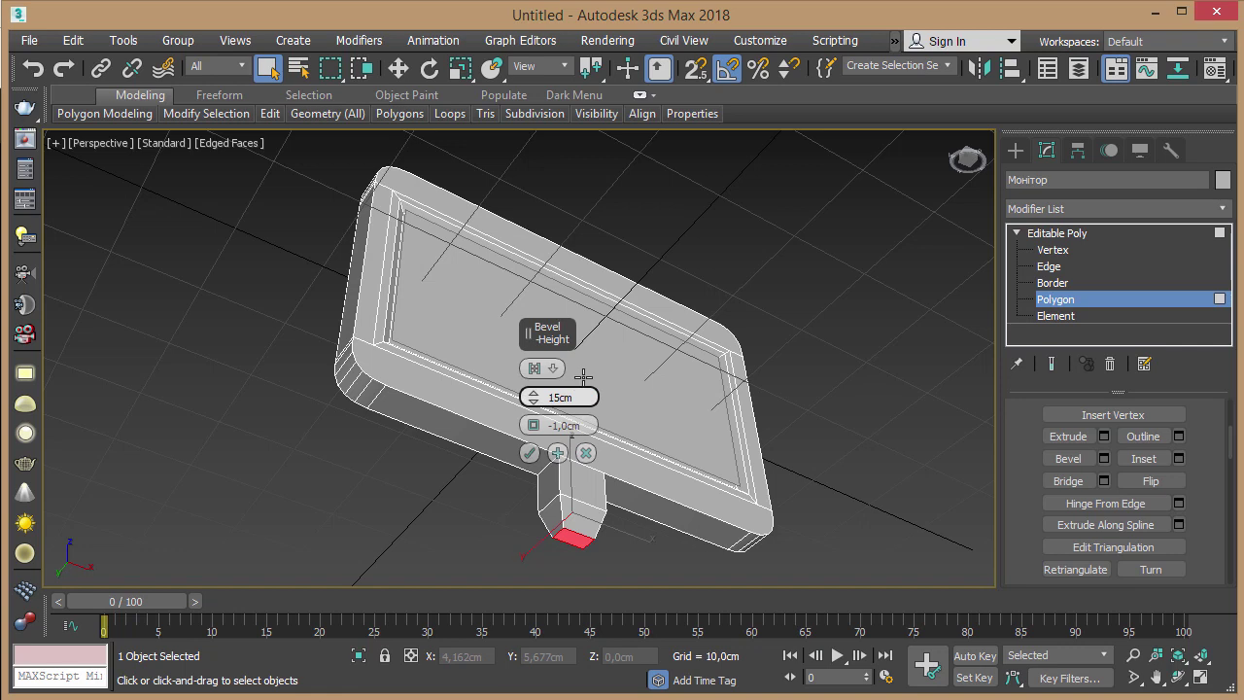
key("BackSpace")
key("Return")
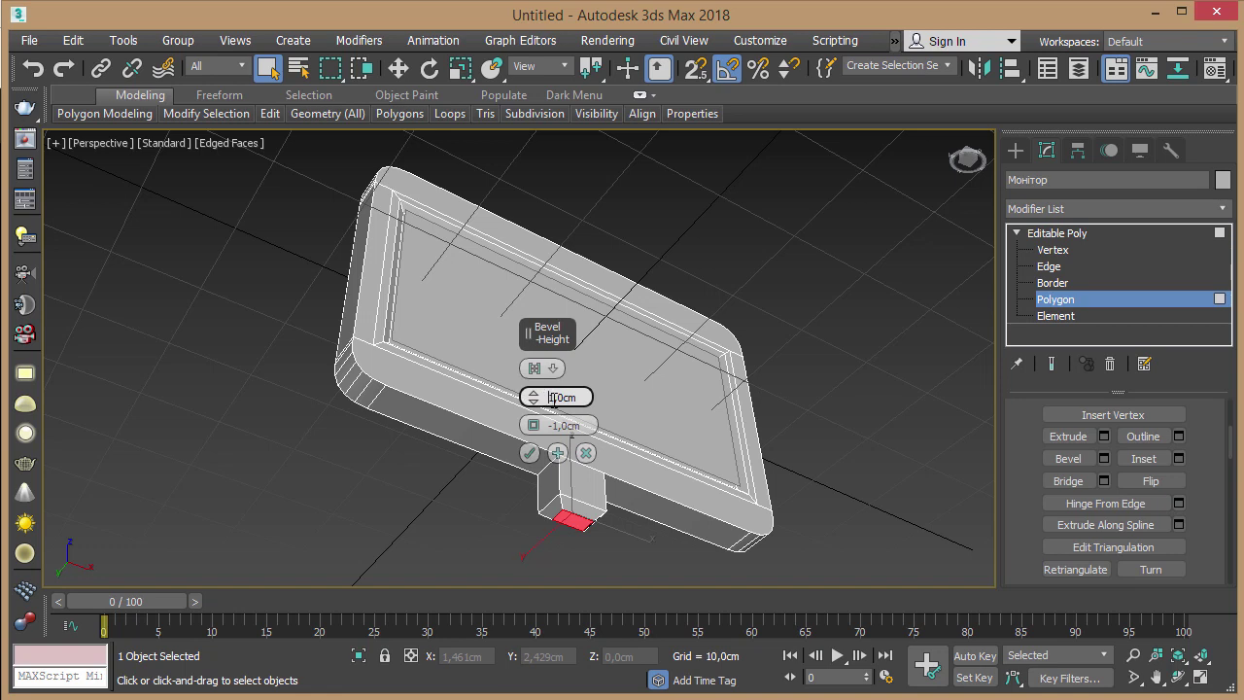
left_click(553, 426)
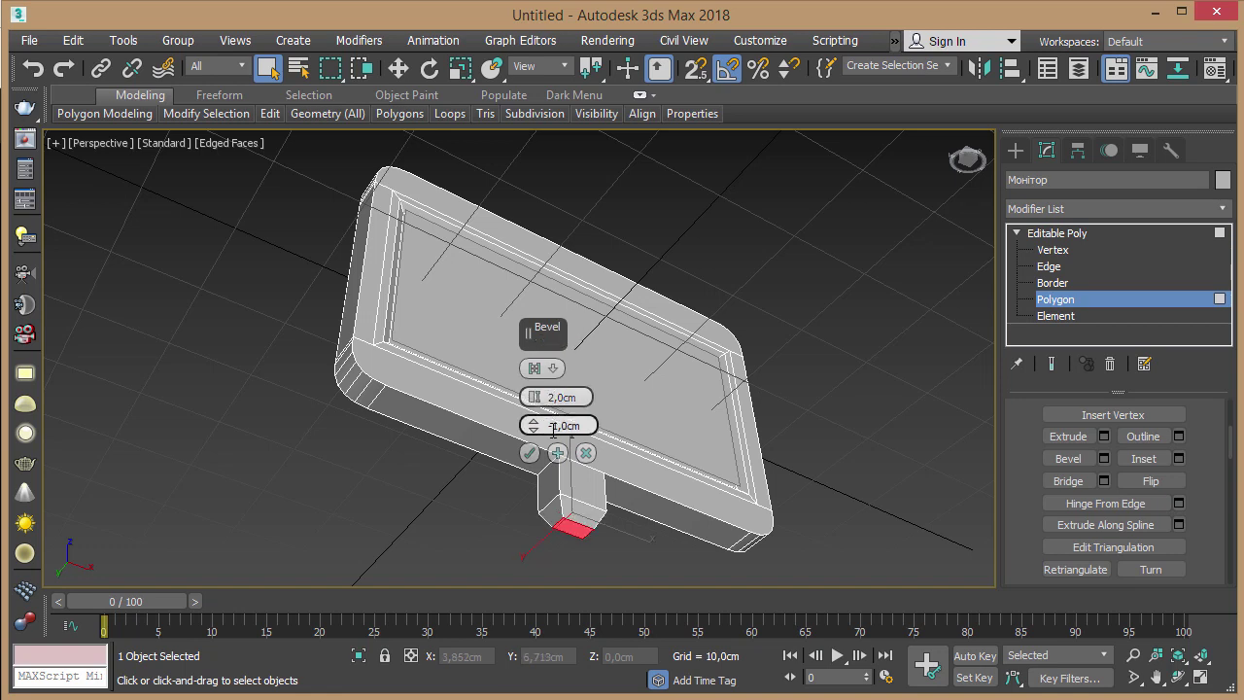
key("Return")
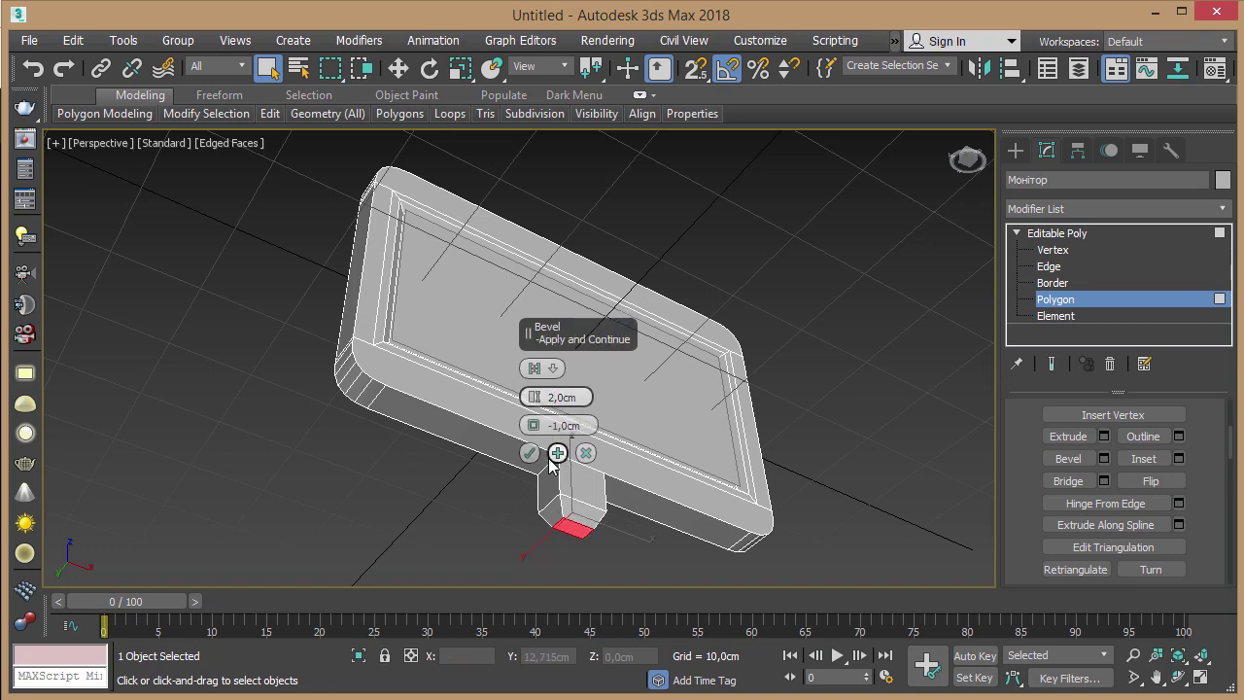
left_click(529, 453)
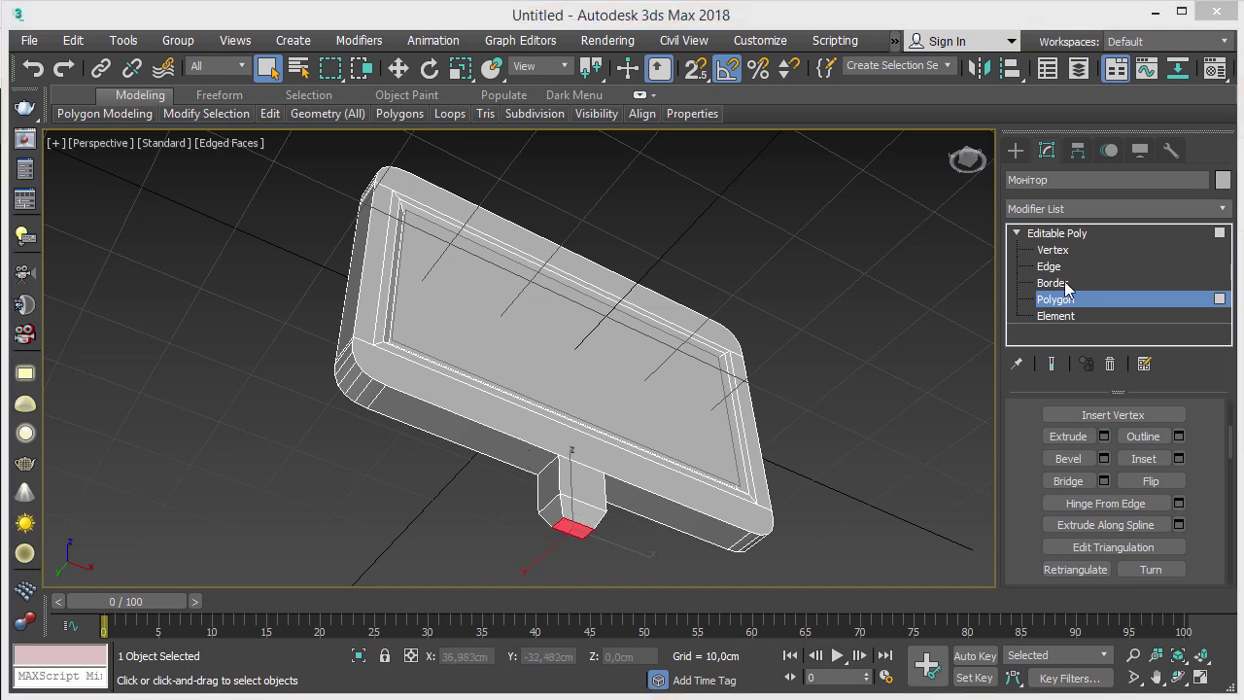
Step: Return to object level and try raising the monitor, cancelling that move
left_click(1079, 237)
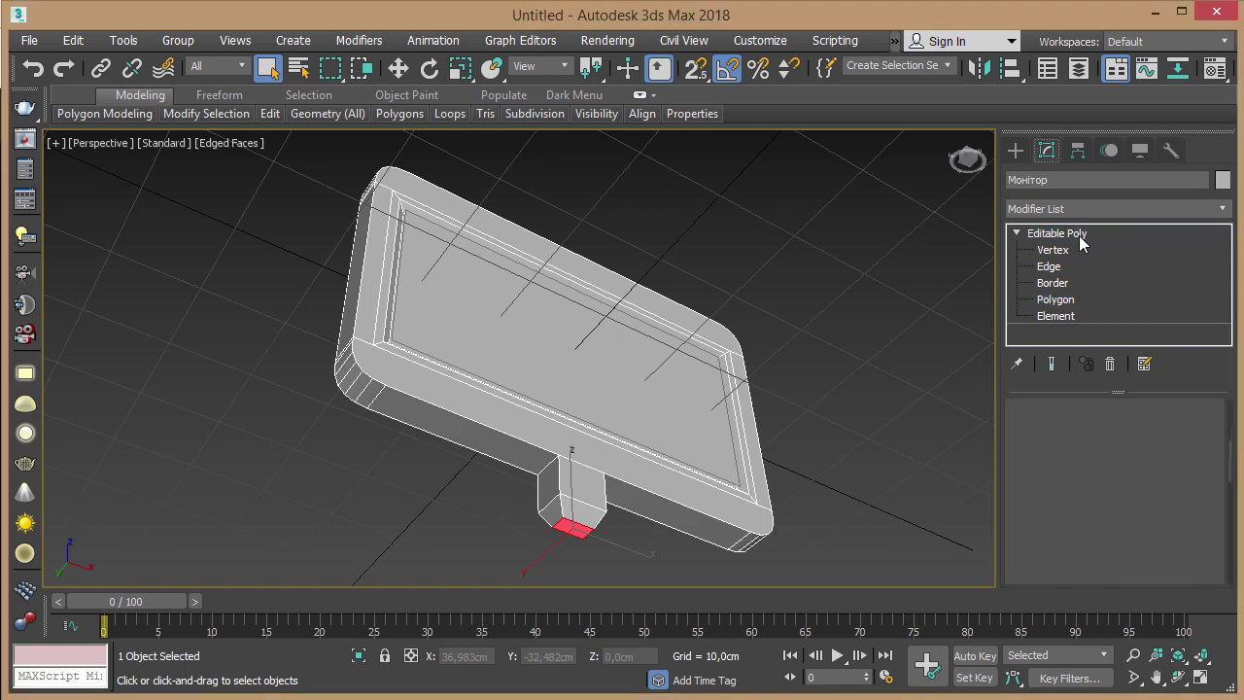
mouse_move(758, 274)
middle_mouse_down("alt")
mouse_move(731, 384)
mouse_move(722, 369)
mouse_move(694, 379)
middle_mouse_up("alt")
key("w")
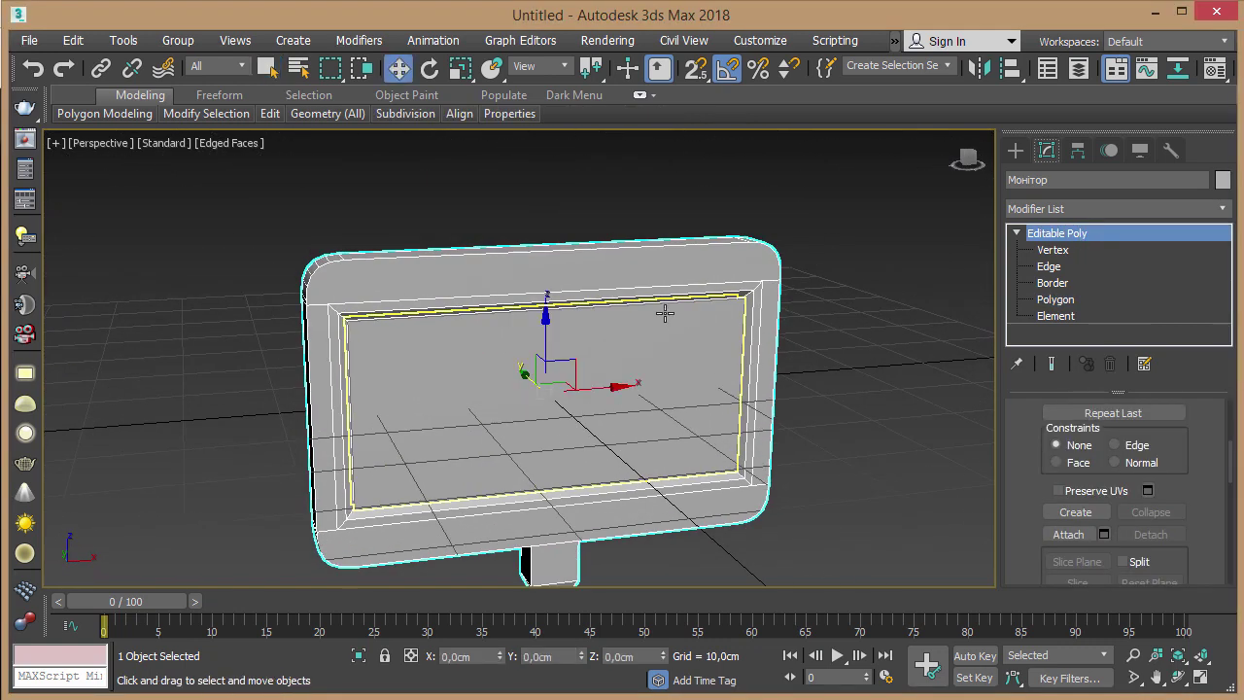
left_click_drag(545, 340, 557, 191)
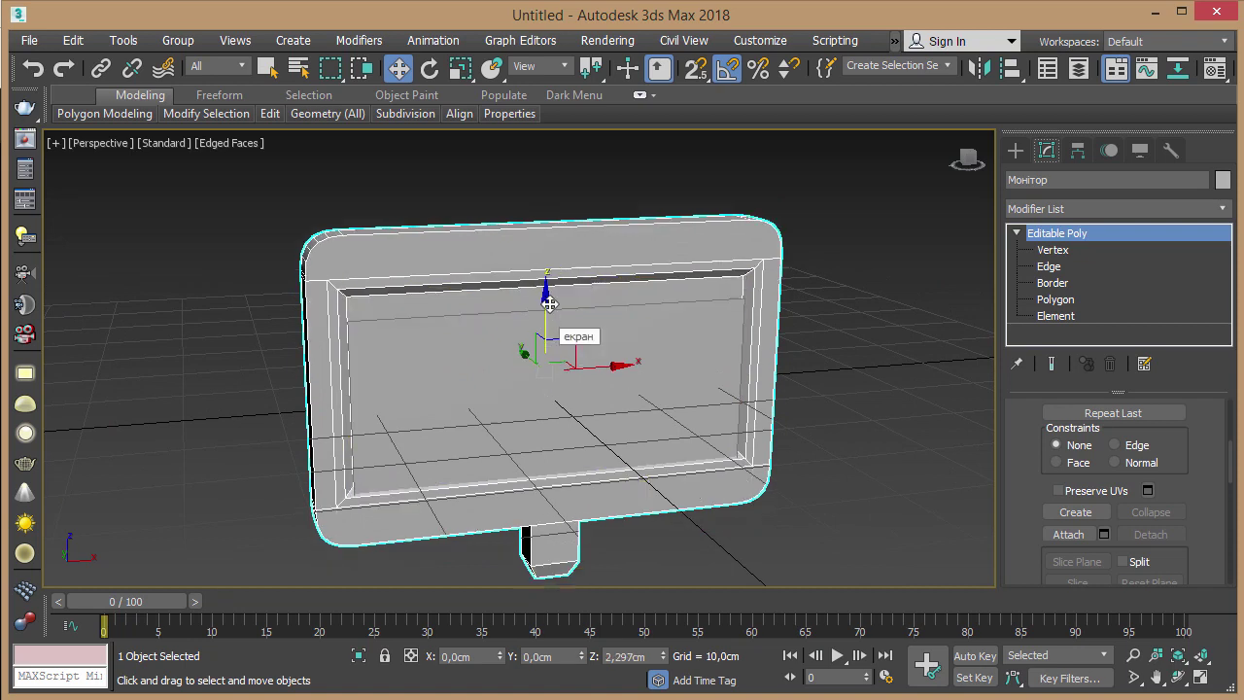
right_click(557, 191)
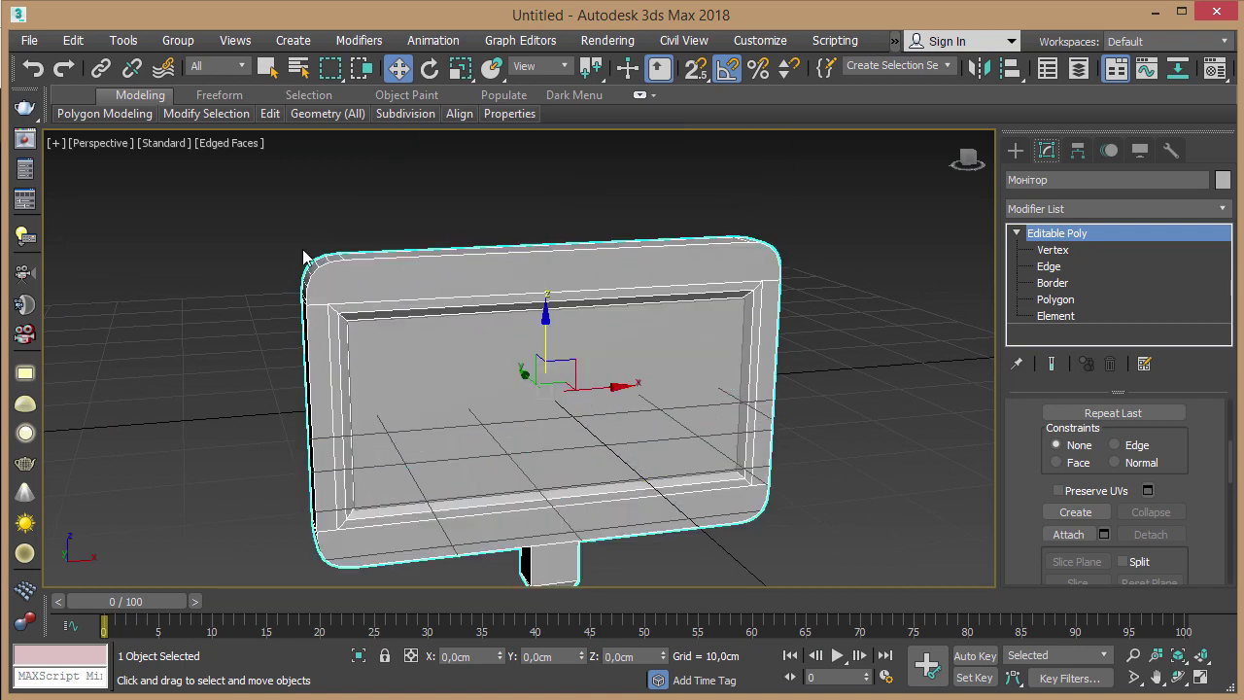
scroll(562, 363, "down", 5)
Step: Select both monitor parts, lift them up along Z, then deselect
key("ctrl+a")
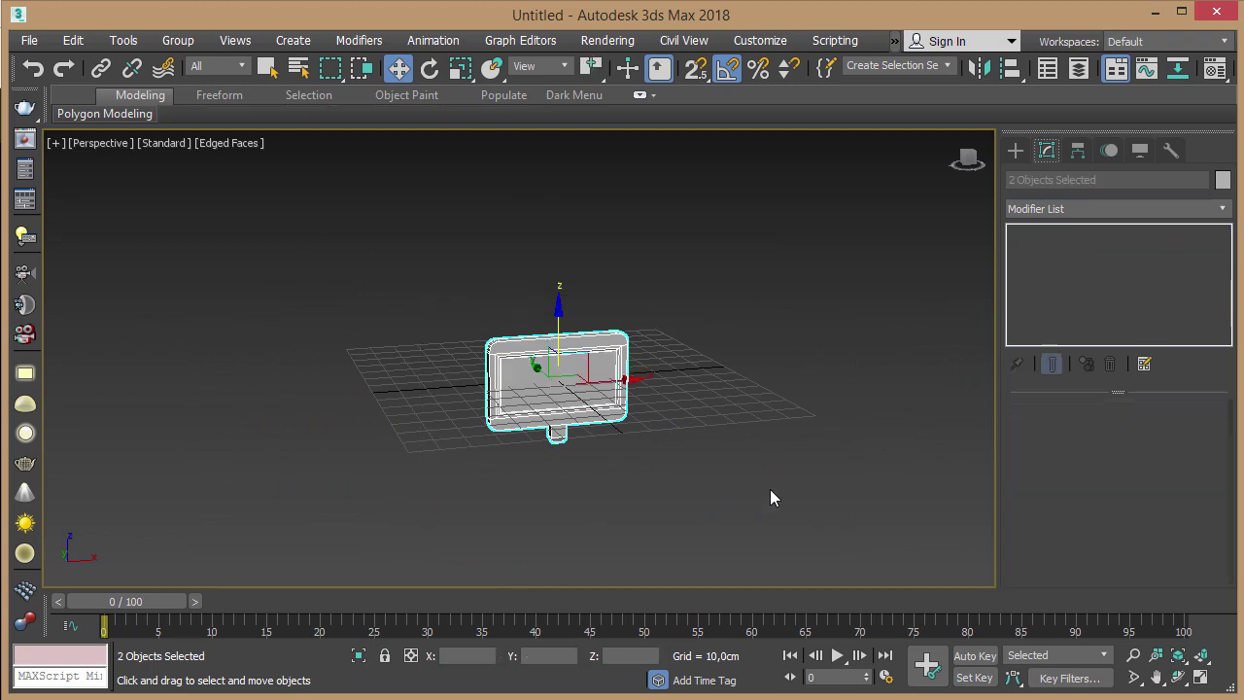
key("q")
key("w")
left_click_drag(558, 321, 560, 231)
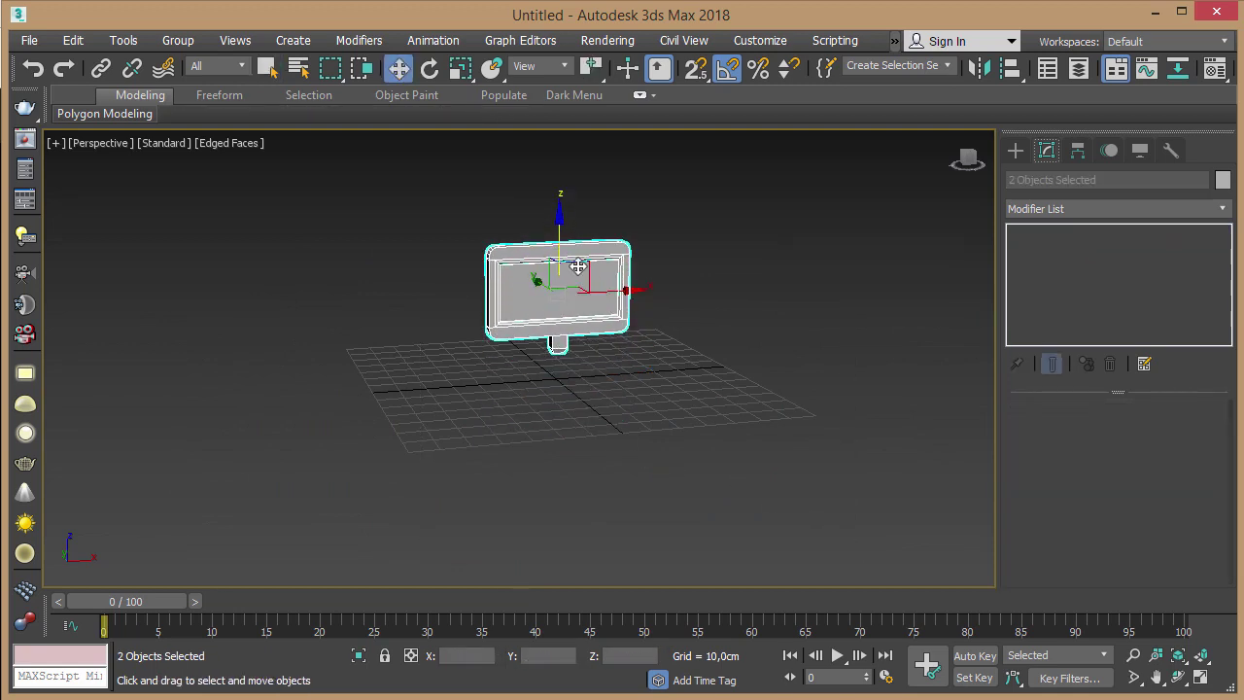
middle_click_drag(611, 267, 647, 363)
mouse_move(593, 327)
middle_mouse_down("alt")
mouse_move(628, 344)
mouse_move(621, 367)
middle_mouse_up("alt")
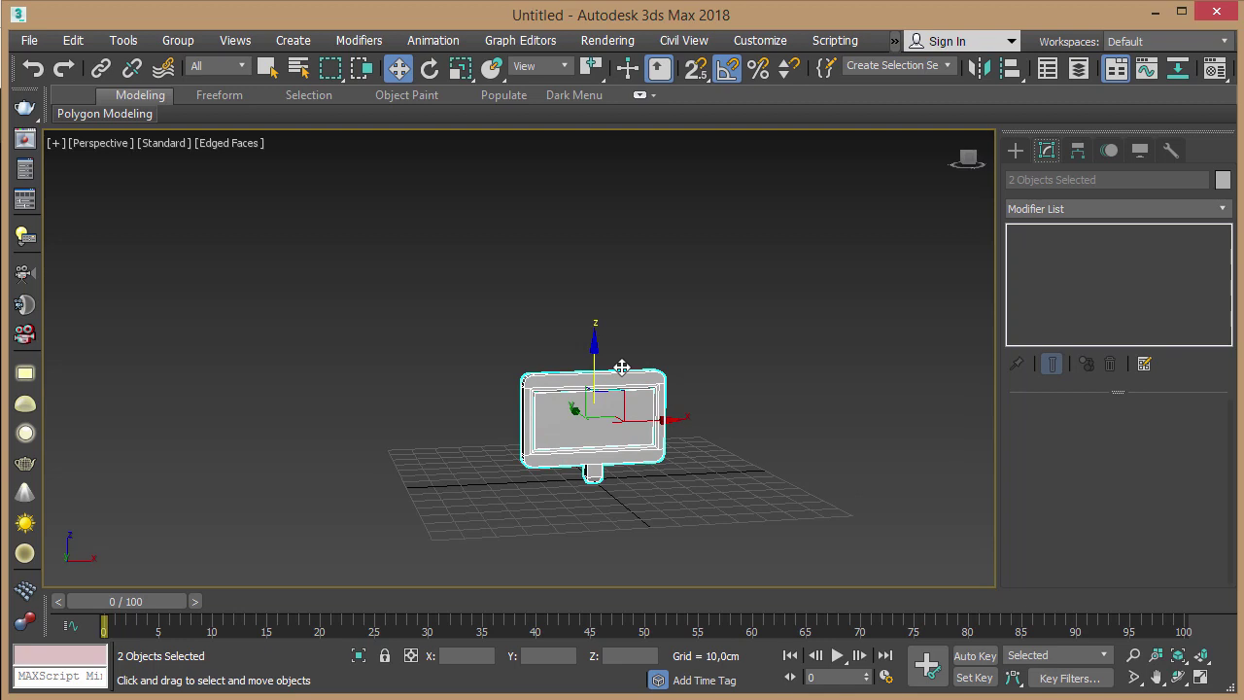
left_click_drag(596, 355, 596, 347)
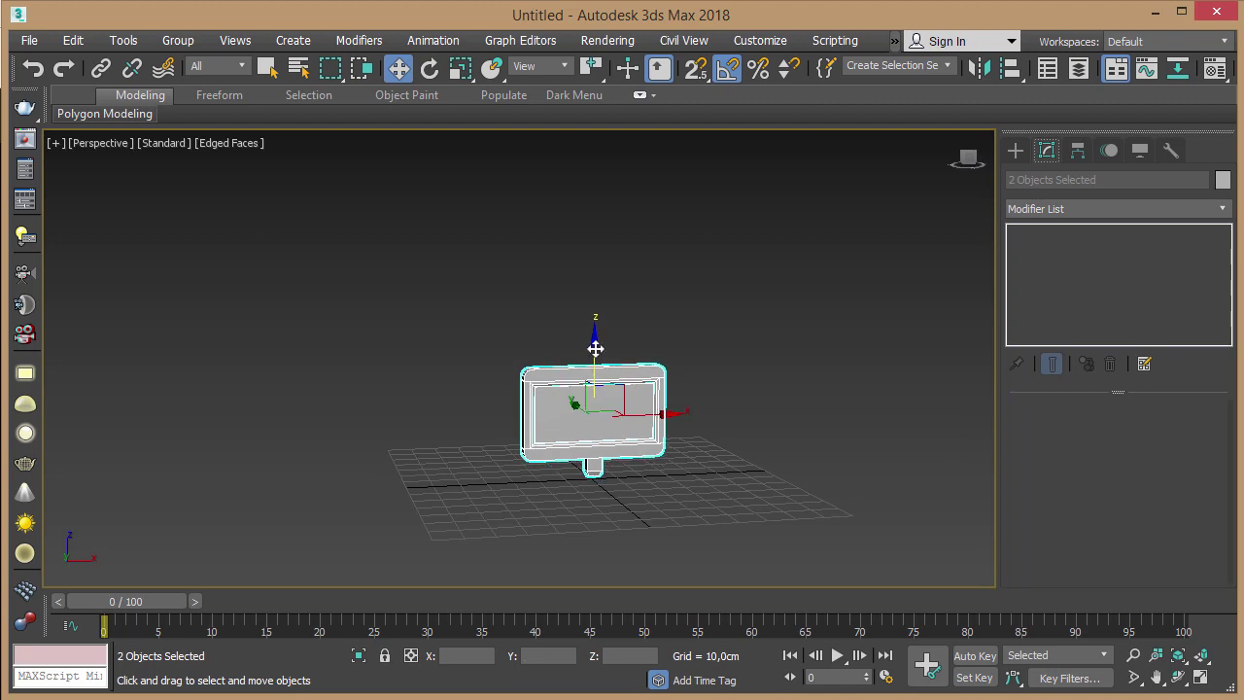
left_click(674, 338)
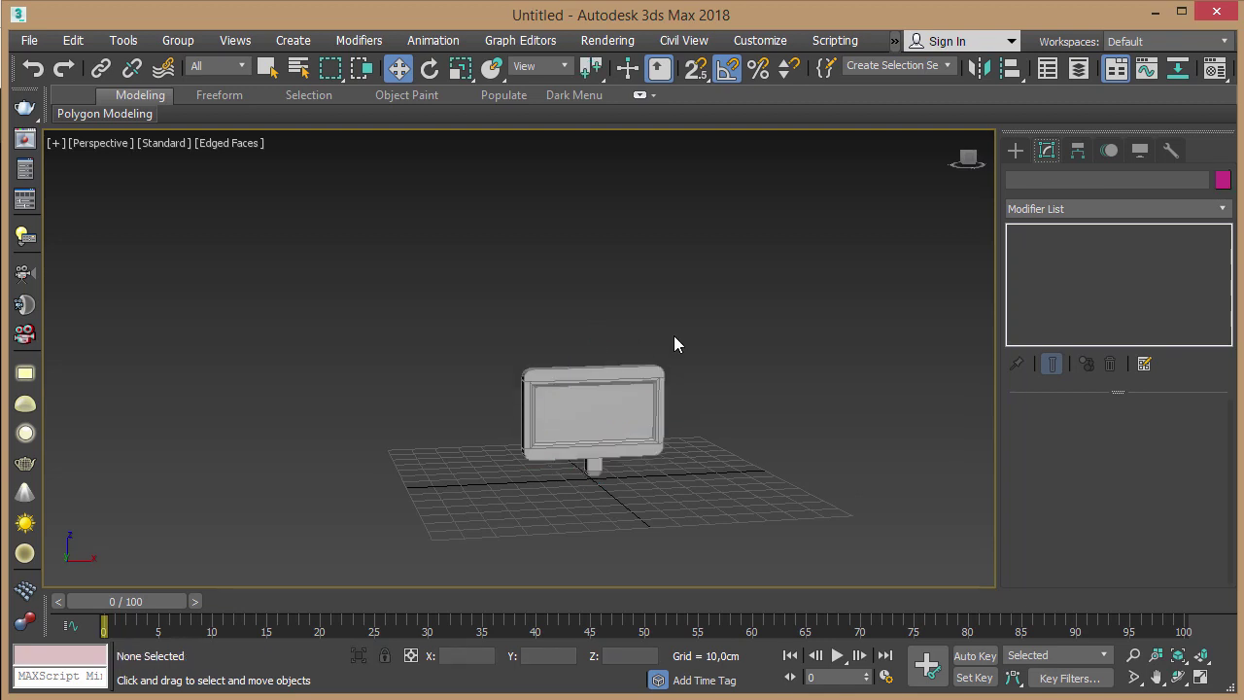
Step: In the zoomed Top wireframe view, activate Cylinder under Standard Primitives
key("t")
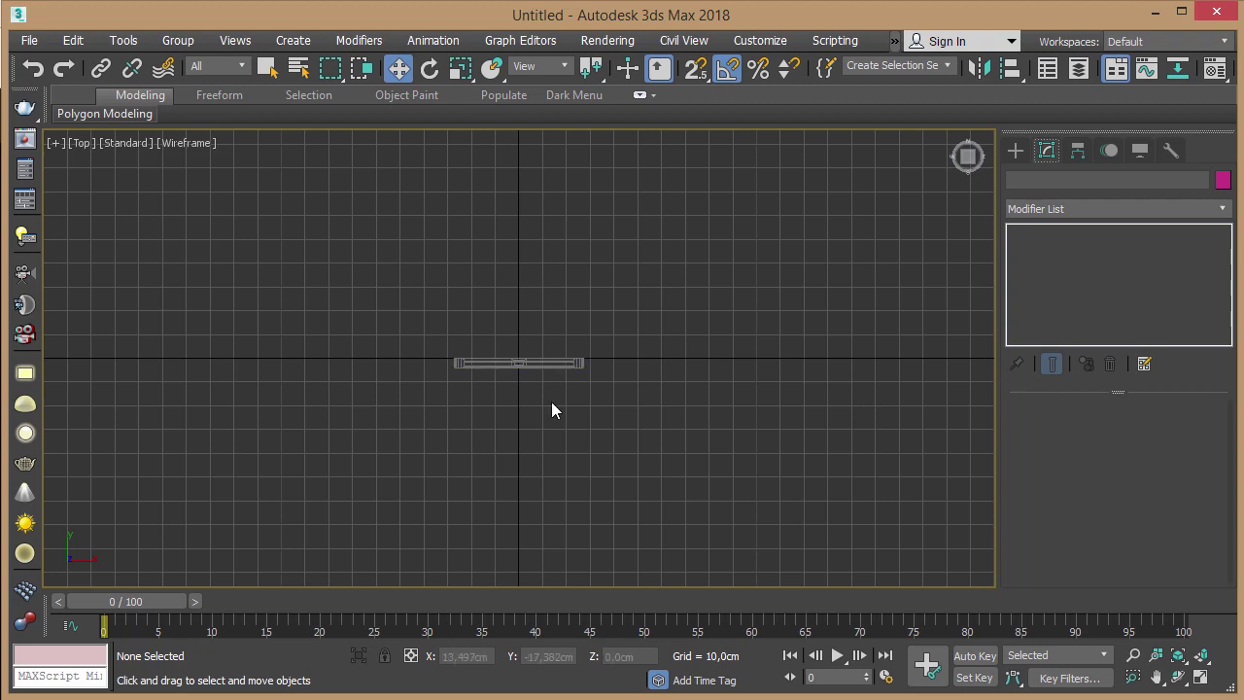
middle_click_drag(513, 418, 597, 385)
scroll(569, 403, "up", 2)
scroll(569, 402, "up", 2)
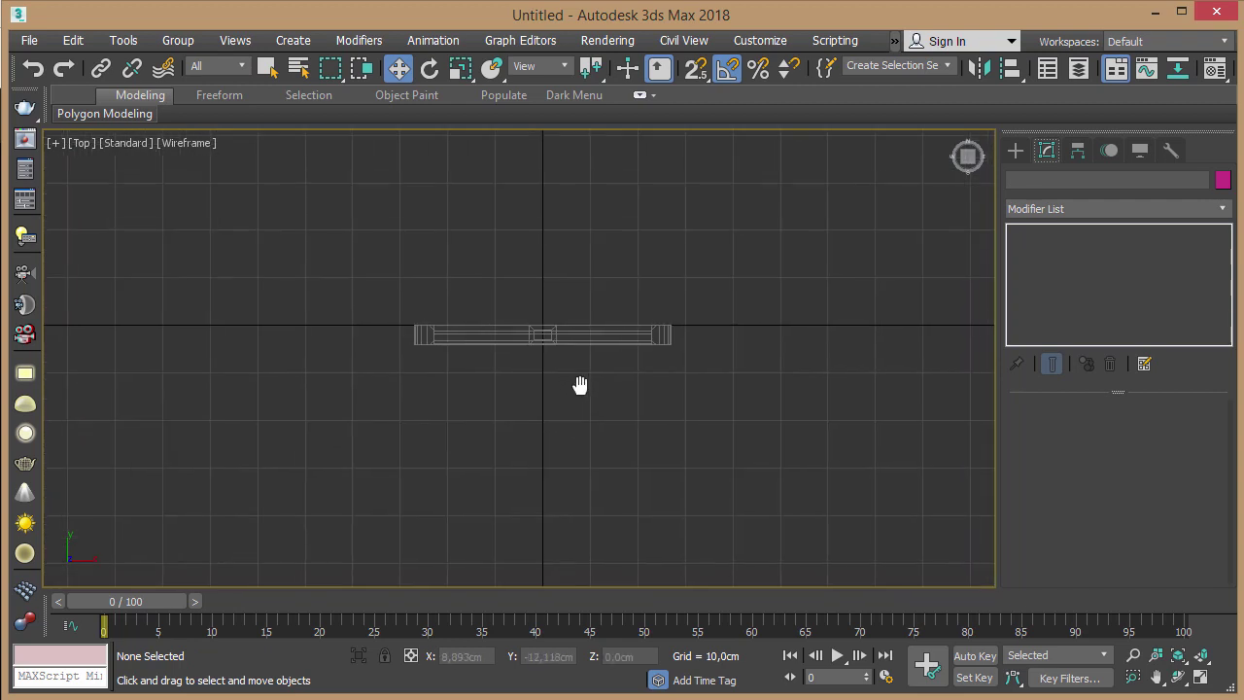
left_click(1016, 151)
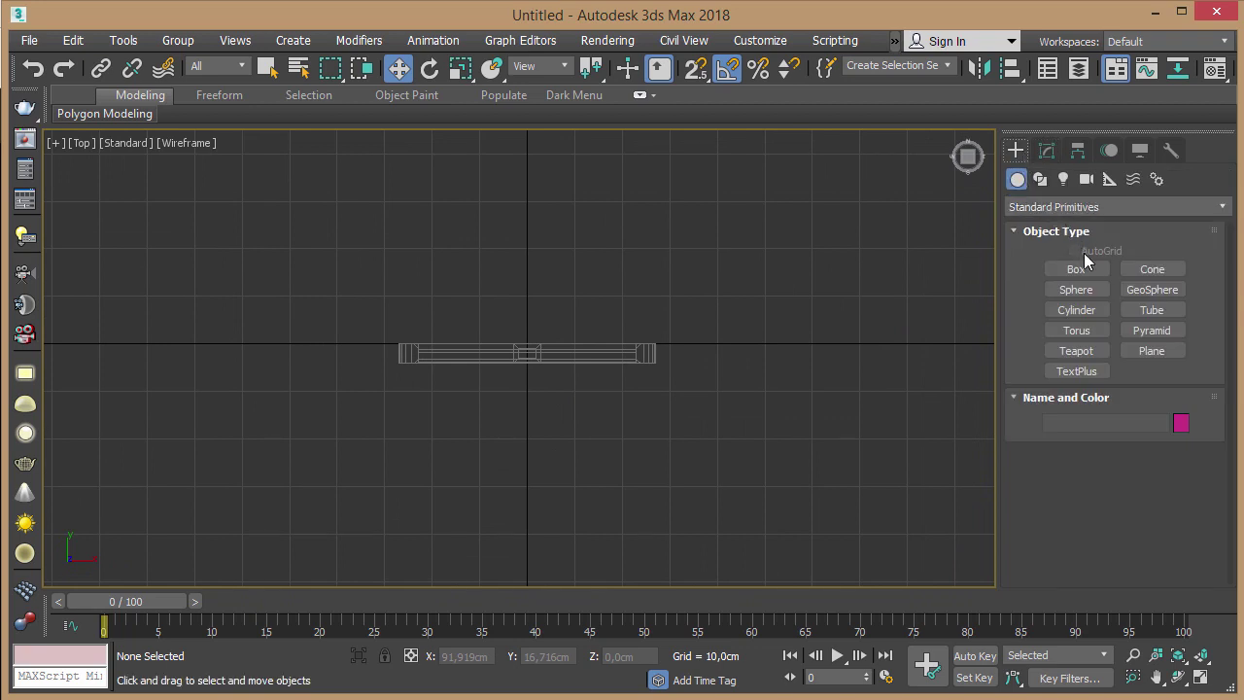
left_click(1094, 312)
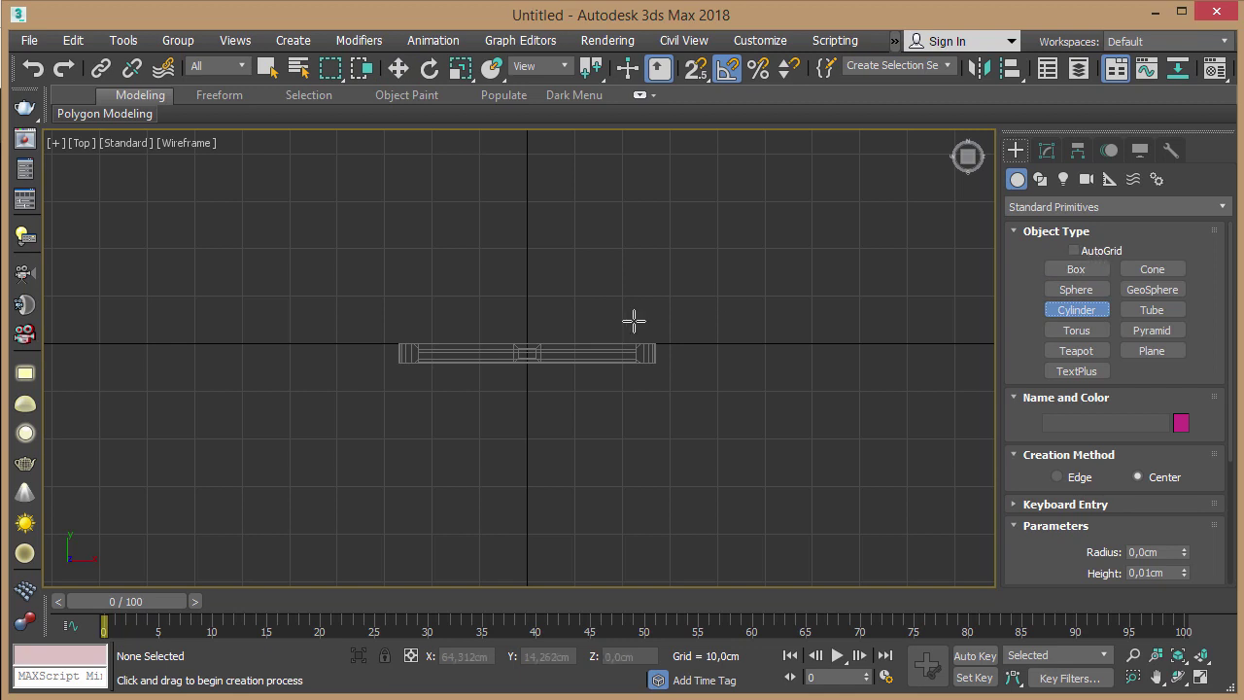
Step: Draw Cylinder001 centred on the monitor, 51,125cm high, and set its radius to 13,0cm
left_click_drag(524, 351, 565, 397)
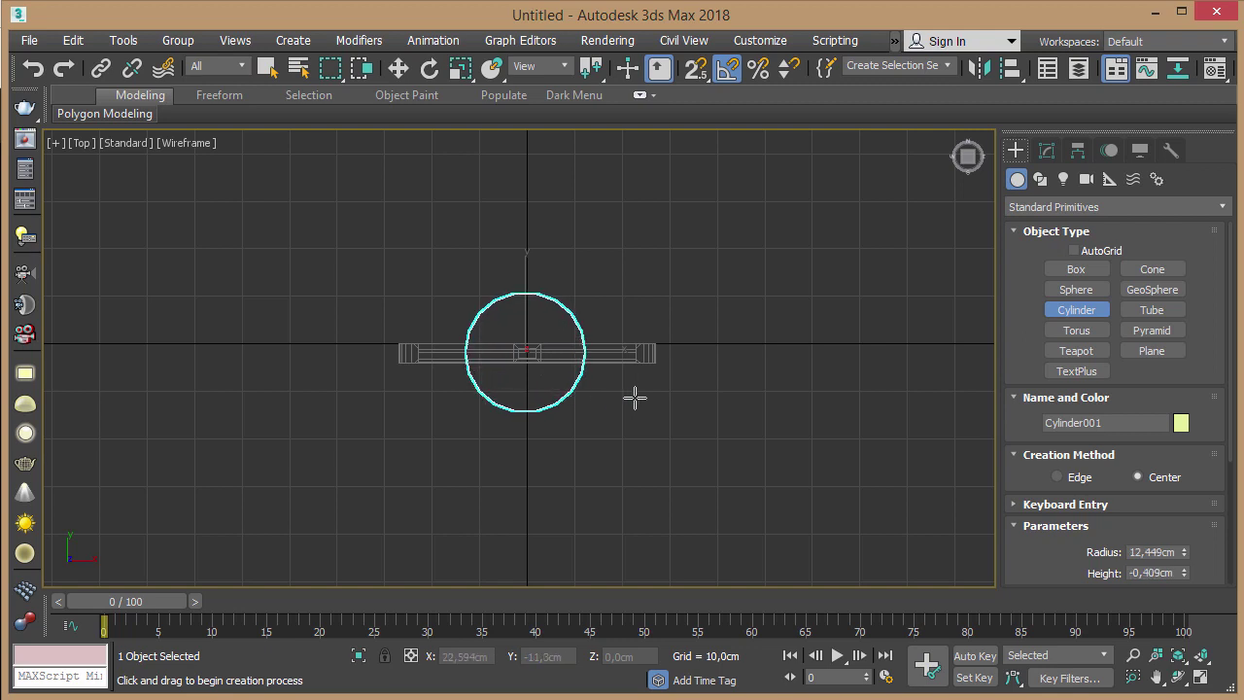
left_click(994, 263)
left_click(1047, 151)
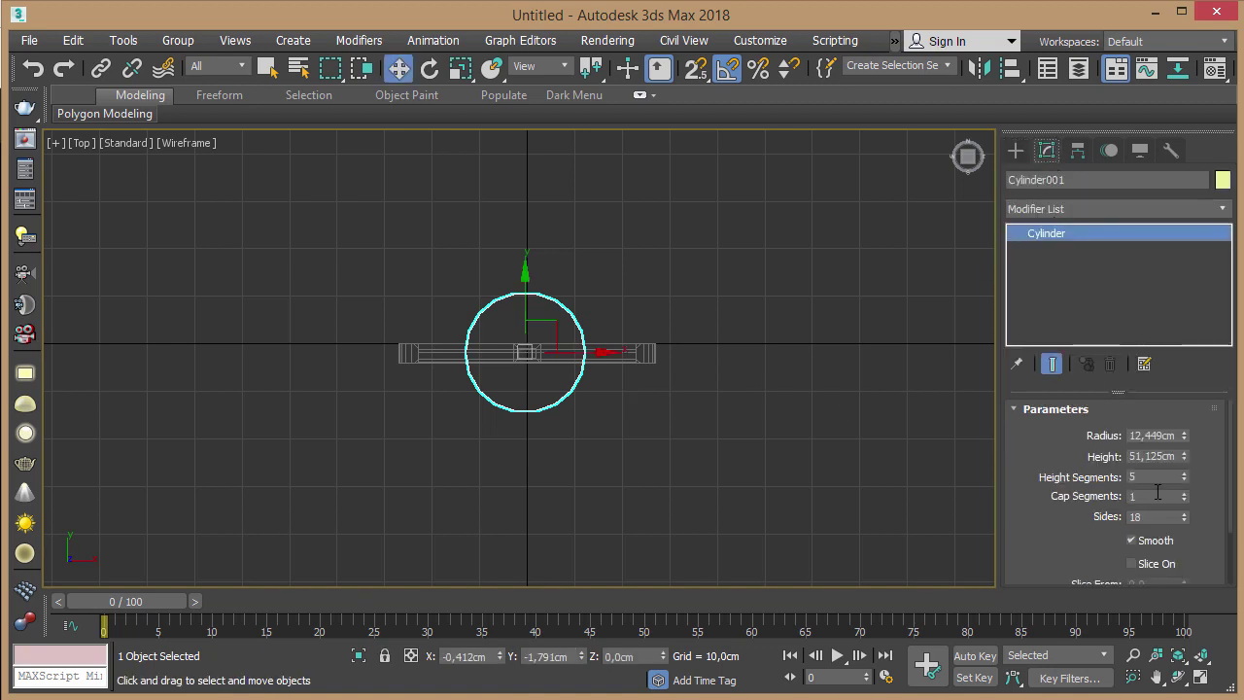
double_click(1159, 435)
key("BackSpace")
key("Tab")
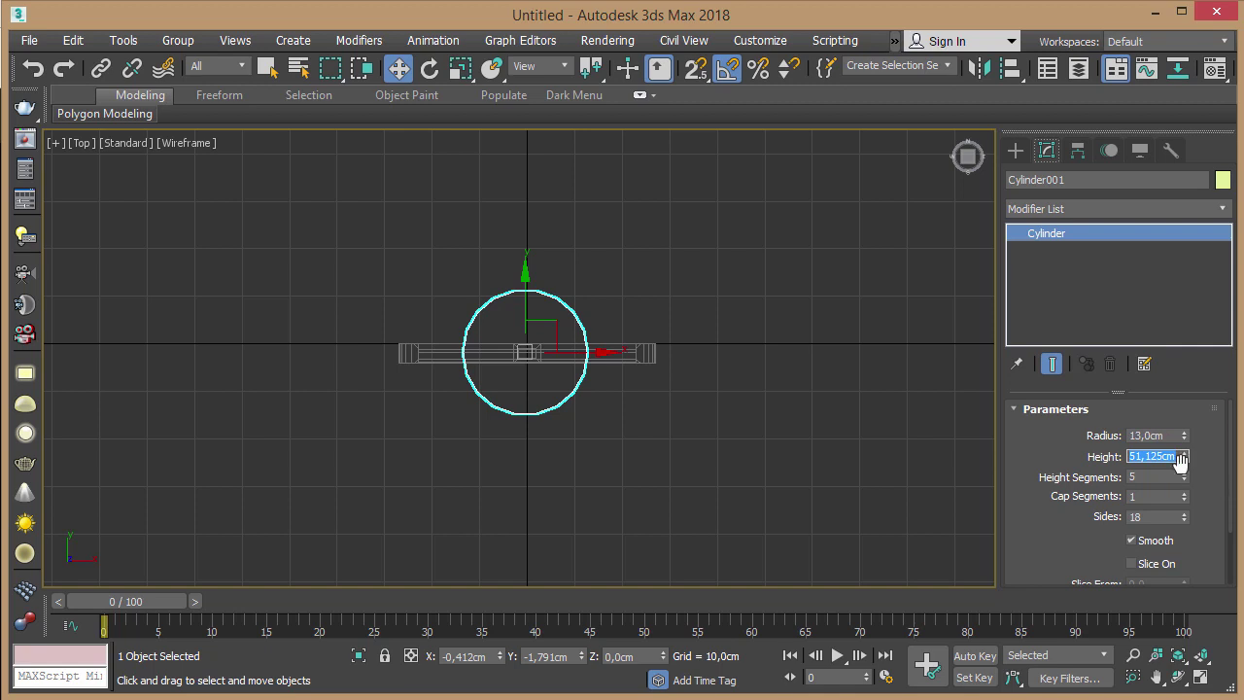
middle_click_drag(843, 412, 833, 409)
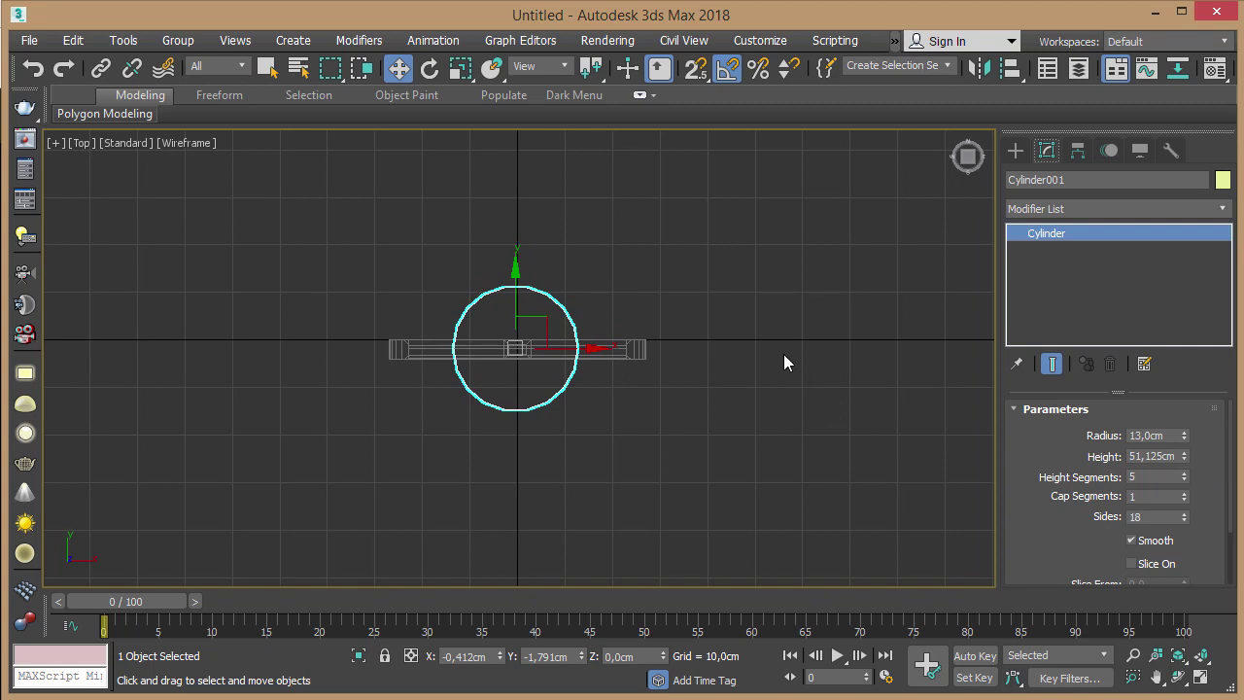
middle_click_drag(783, 353, 767, 359)
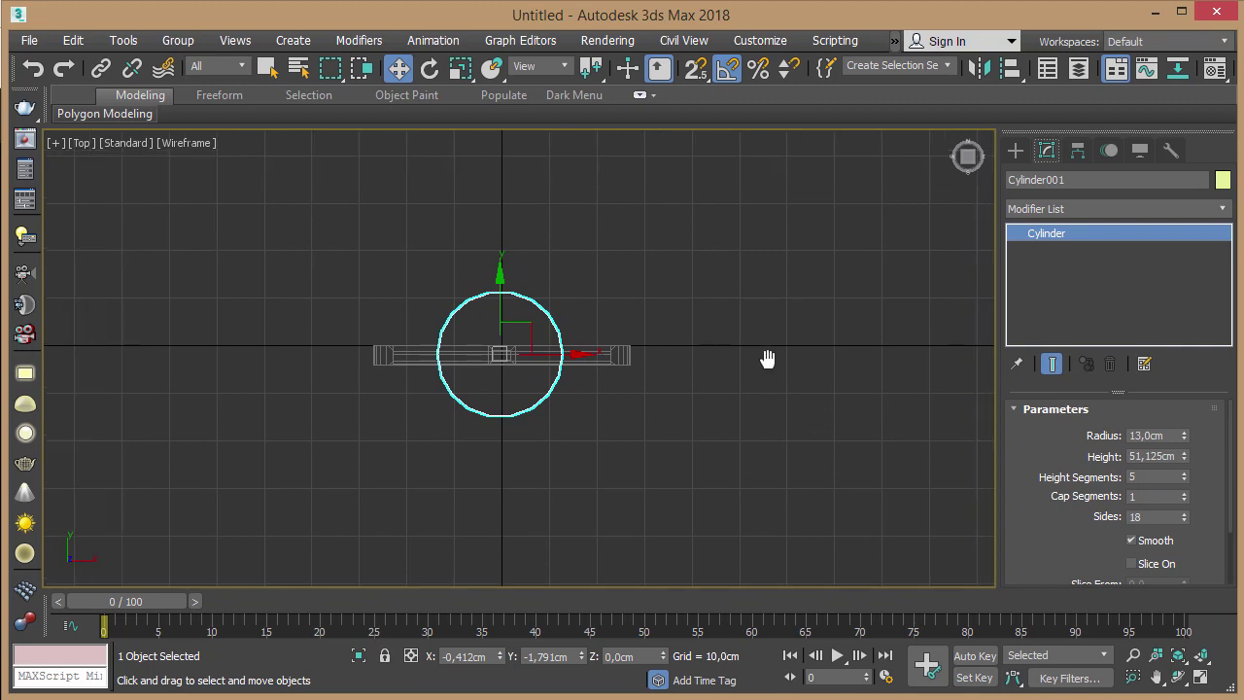
Step: Flatten Cylinder001 to a 3,129cm-tall disc with 1 height segment, working in the Left view
key("l")
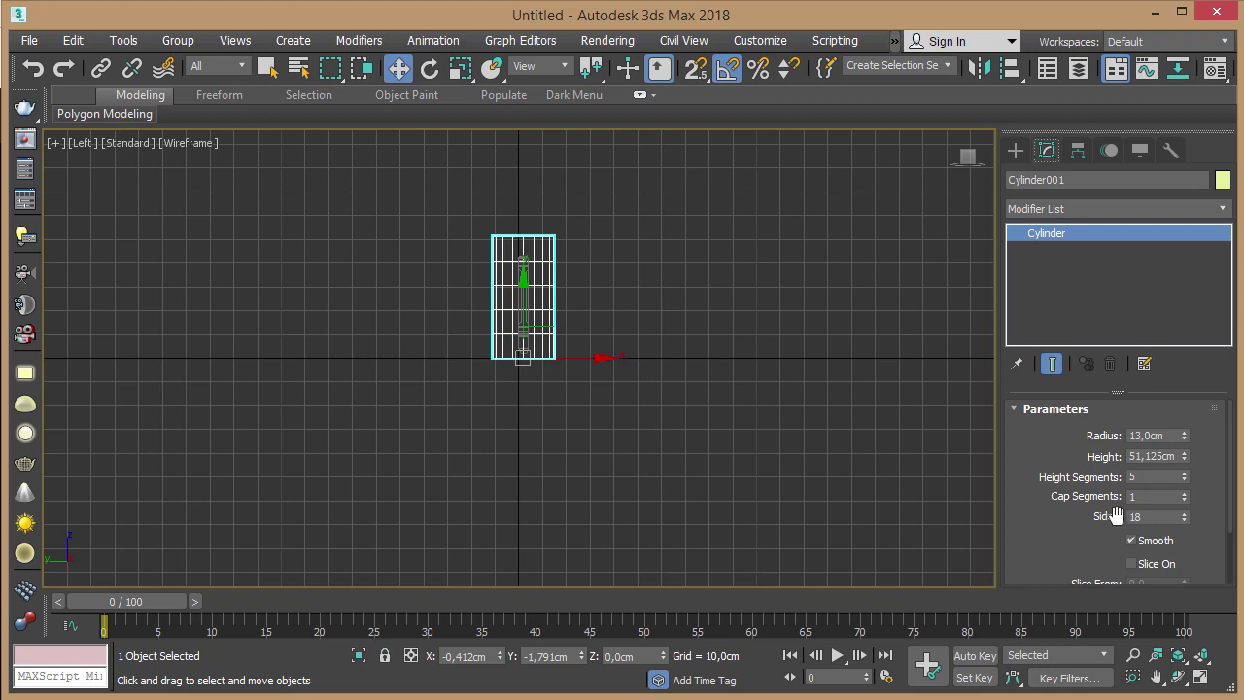
left_click_drag(1184, 455, 1187, 535)
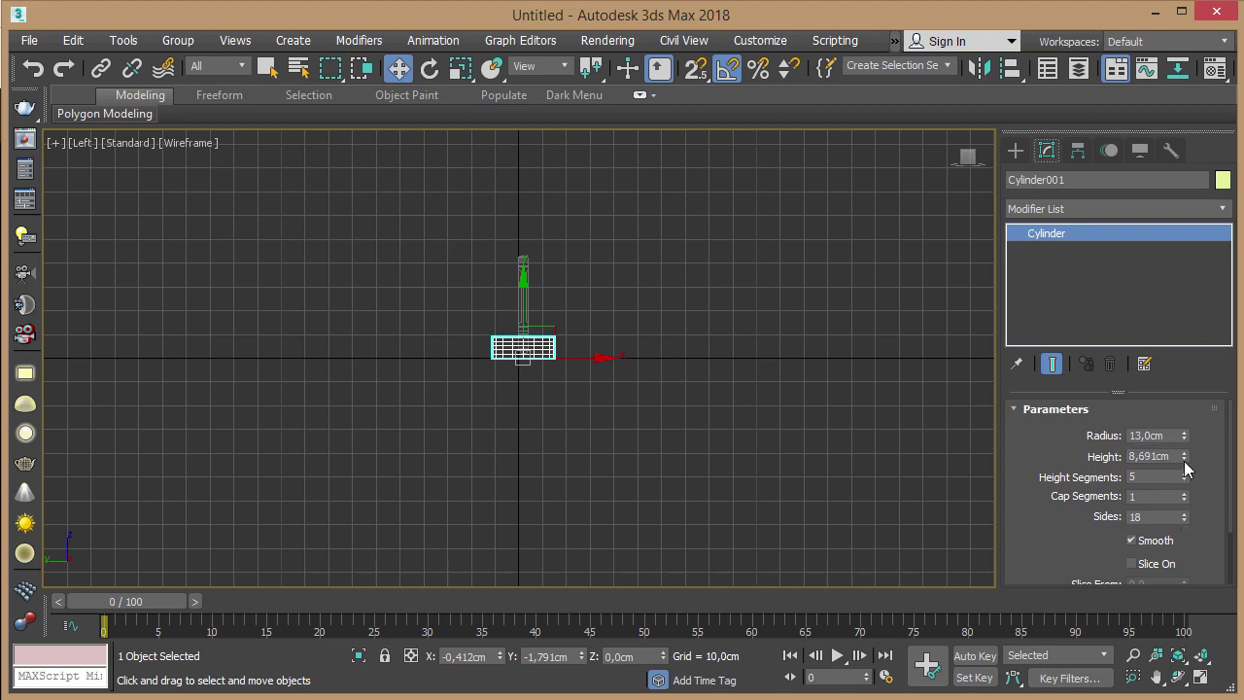
left_click_drag(1184, 456, 1197, 522)
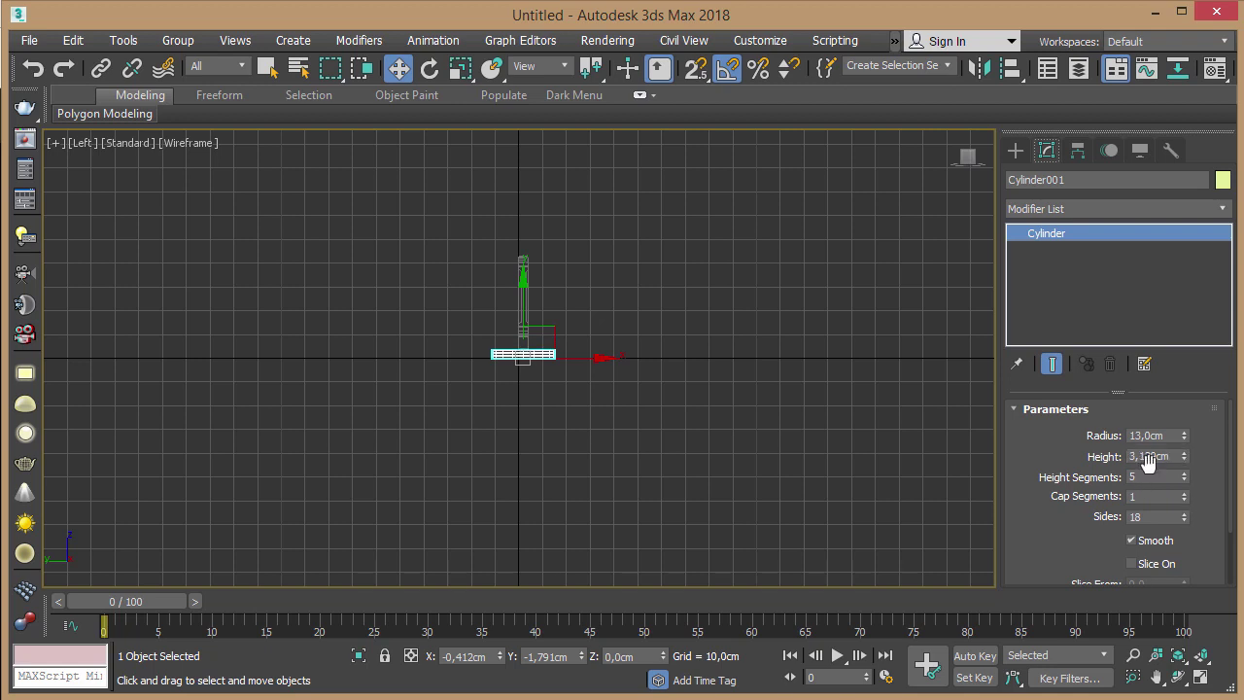
double_click(1154, 457)
type("3")
left_click(1183, 480)
left_click_drag(1185, 491, 1186, 496)
left_click(1162, 475)
middle_click_drag(856, 438, 852, 440)
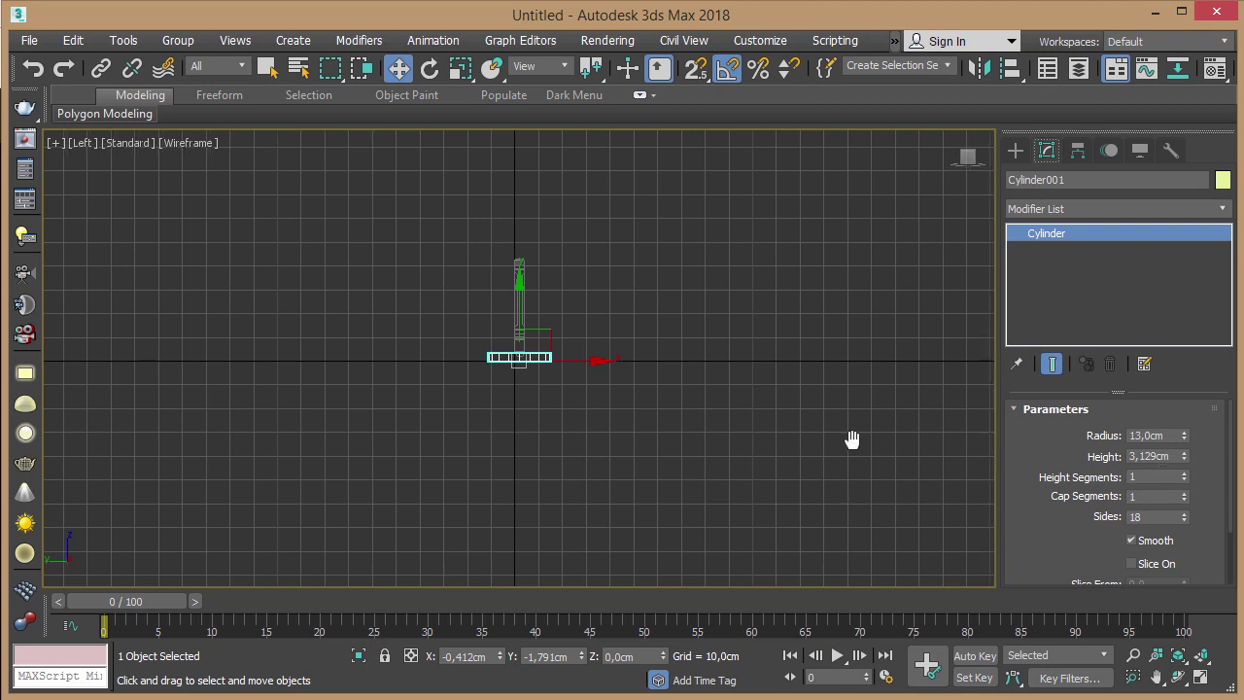
key("t")
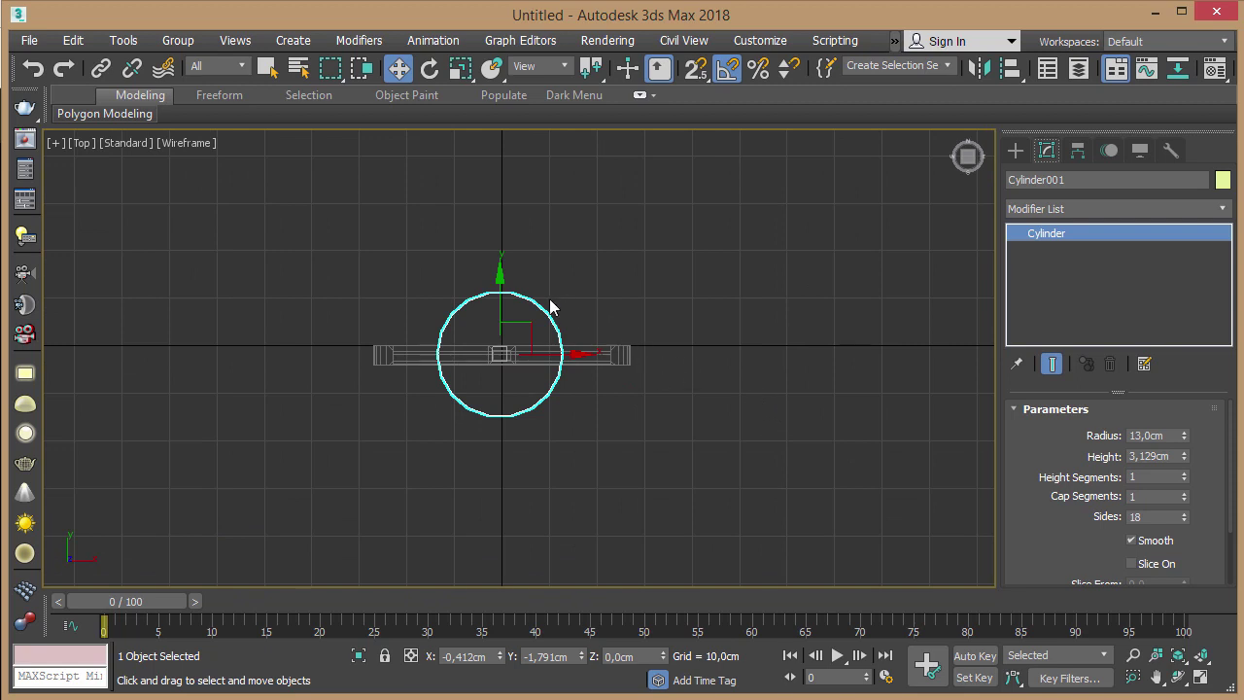
Step: Enable 2.5D snap set to Pivot only, with Vertex snapping turned off
mouse_move(522, 327)
left_mouse_down()
mouse_move(567, 253)
mouse_move(606, 239)
left_mouse_up()
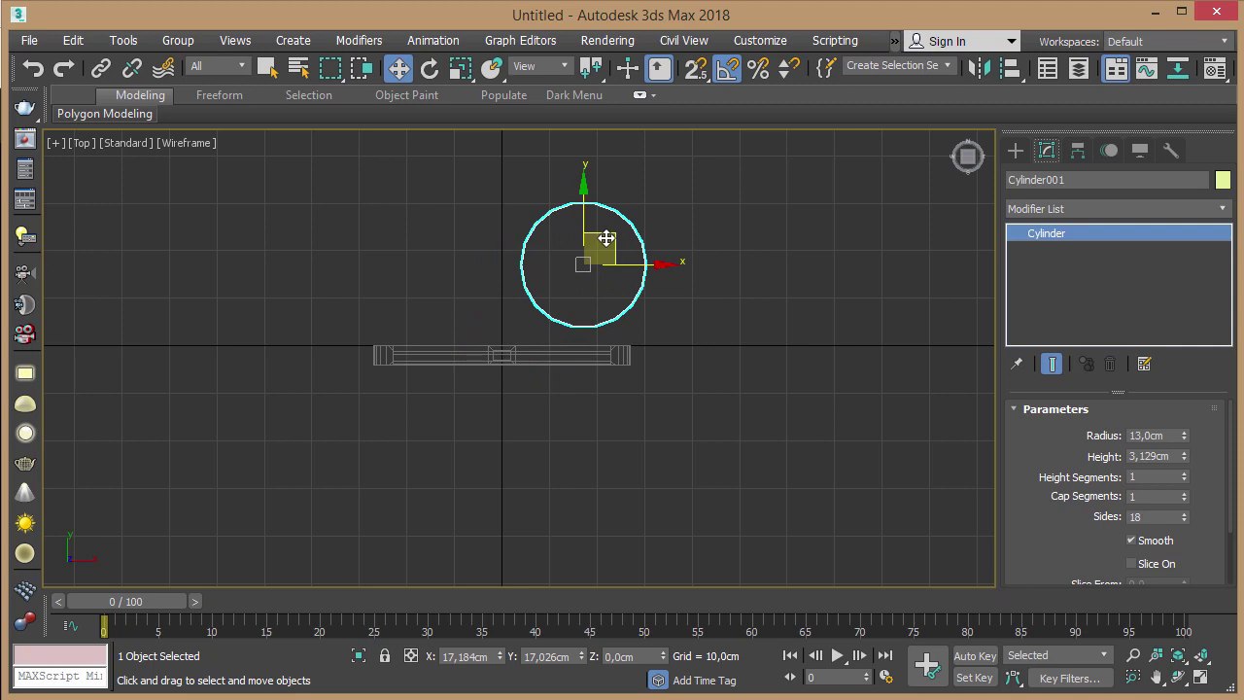
left_click(695, 68)
right_click(696, 68)
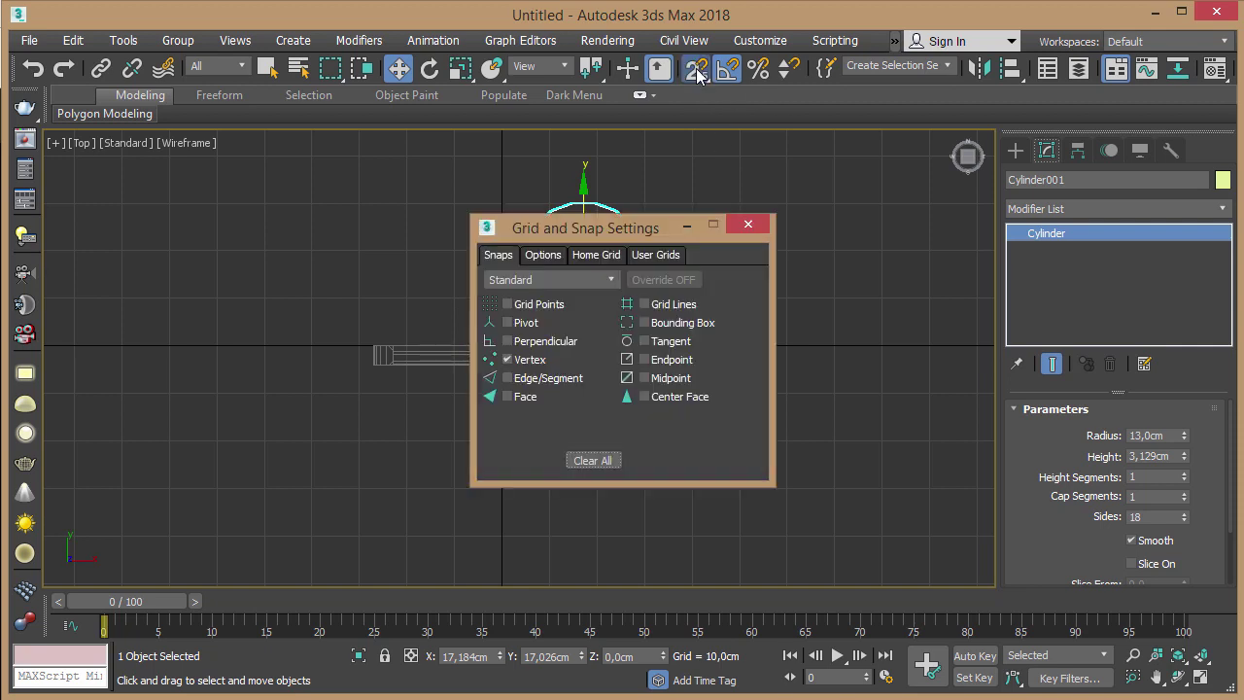
left_click(538, 360)
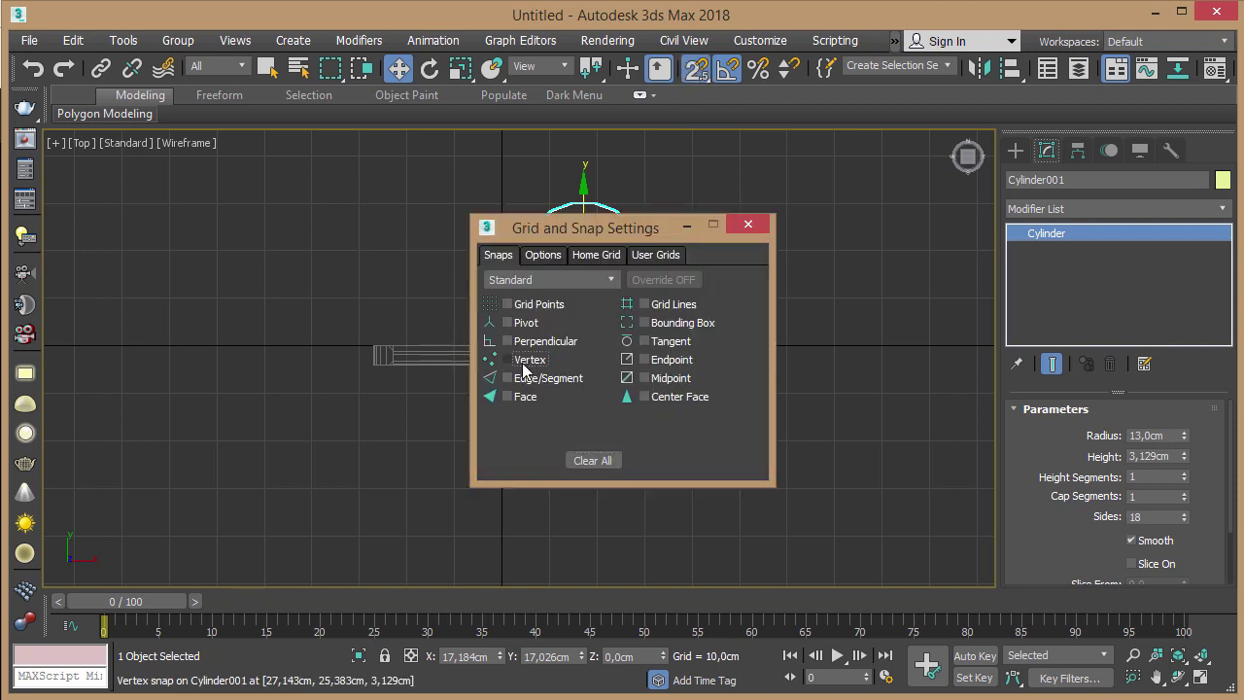
left_click_drag(622, 227, 847, 231)
left_click(750, 332)
left_click(969, 231)
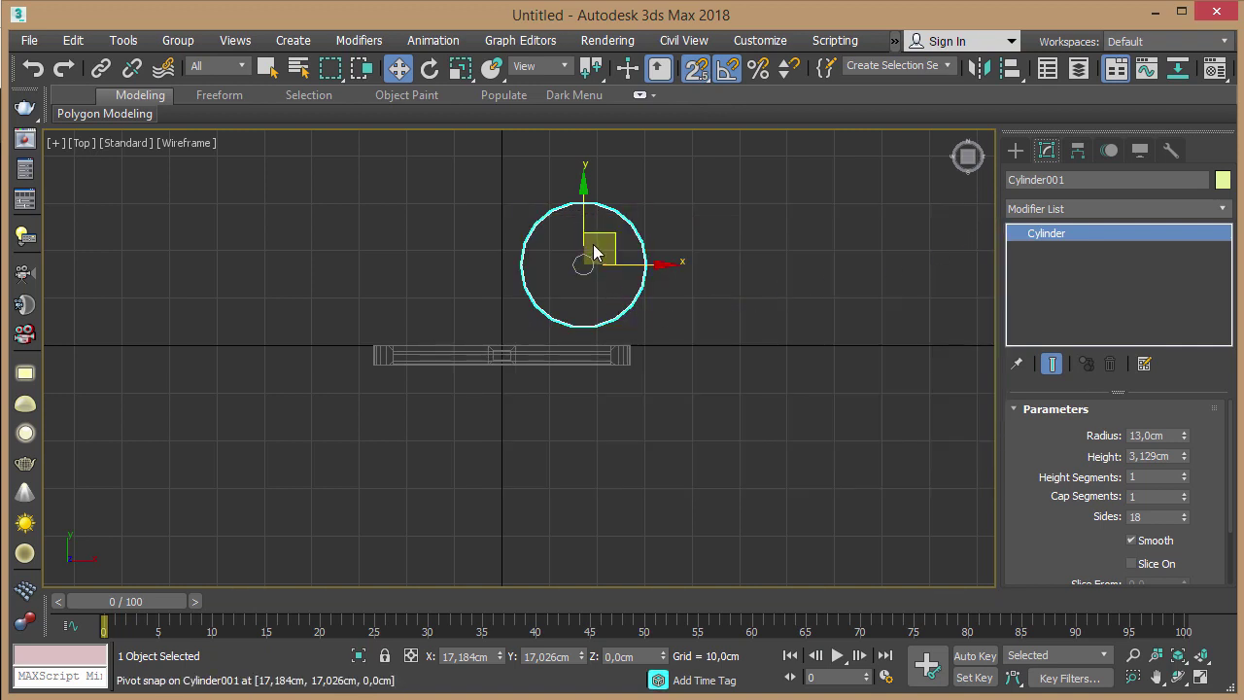
Step: Snap the cylinder's pivot onto the world origin 0,0,0, then disable snapping
left_click_drag(595, 251, 502, 364)
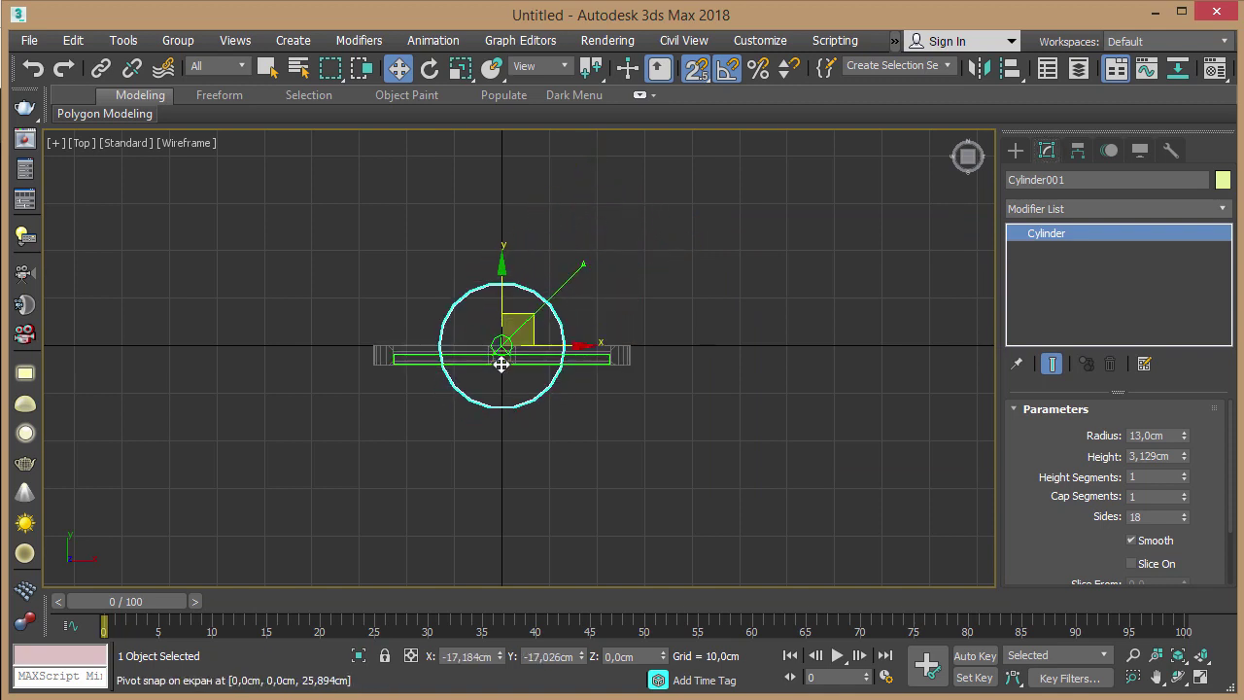
left_click_drag(501, 363, 501, 354)
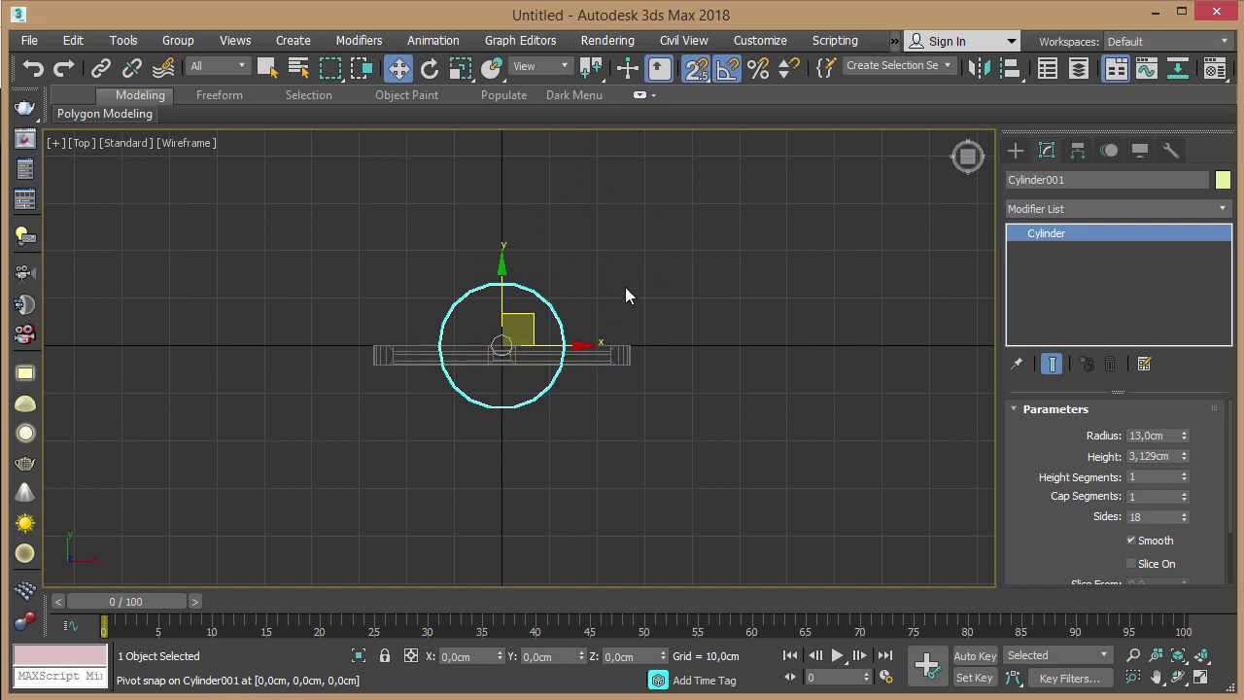
left_click(702, 72)
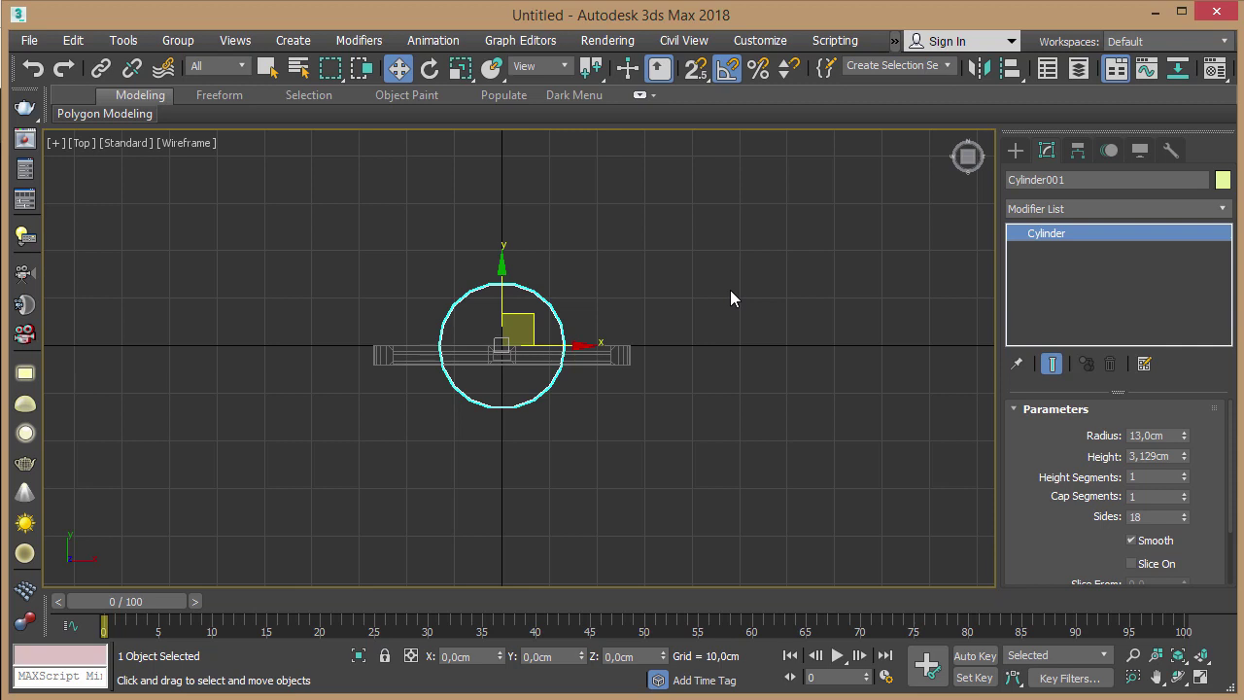
Step: In Perspective view, slide the cylinder along Y beneath the monitor screen
key("p")
mouse_move(710, 363)
middle_mouse_down("alt")
mouse_move(860, 386)
mouse_move(846, 376)
middle_mouse_up("alt")
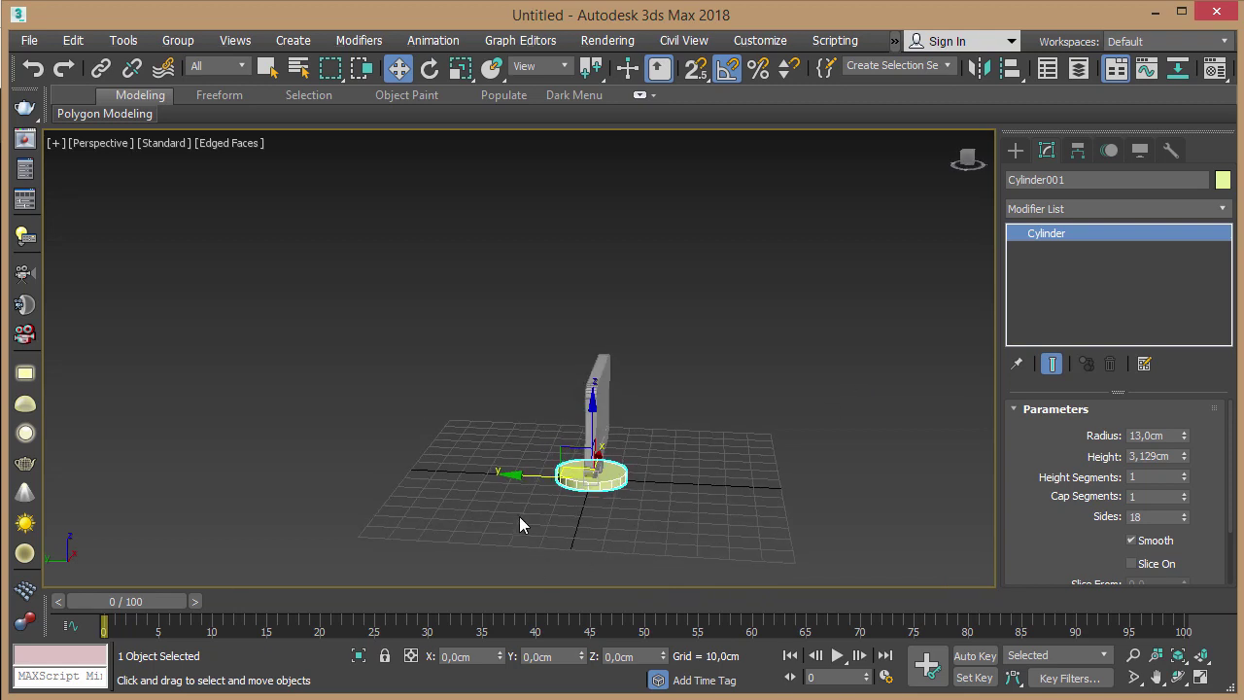
left_click_drag(516, 476, 535, 483)
mouse_move(787, 387)
middle_mouse_down("alt")
mouse_move(694, 422)
mouse_move(603, 418)
mouse_move(664, 417)
mouse_move(641, 421)
mouse_move(676, 367)
middle_mouse_up("alt")
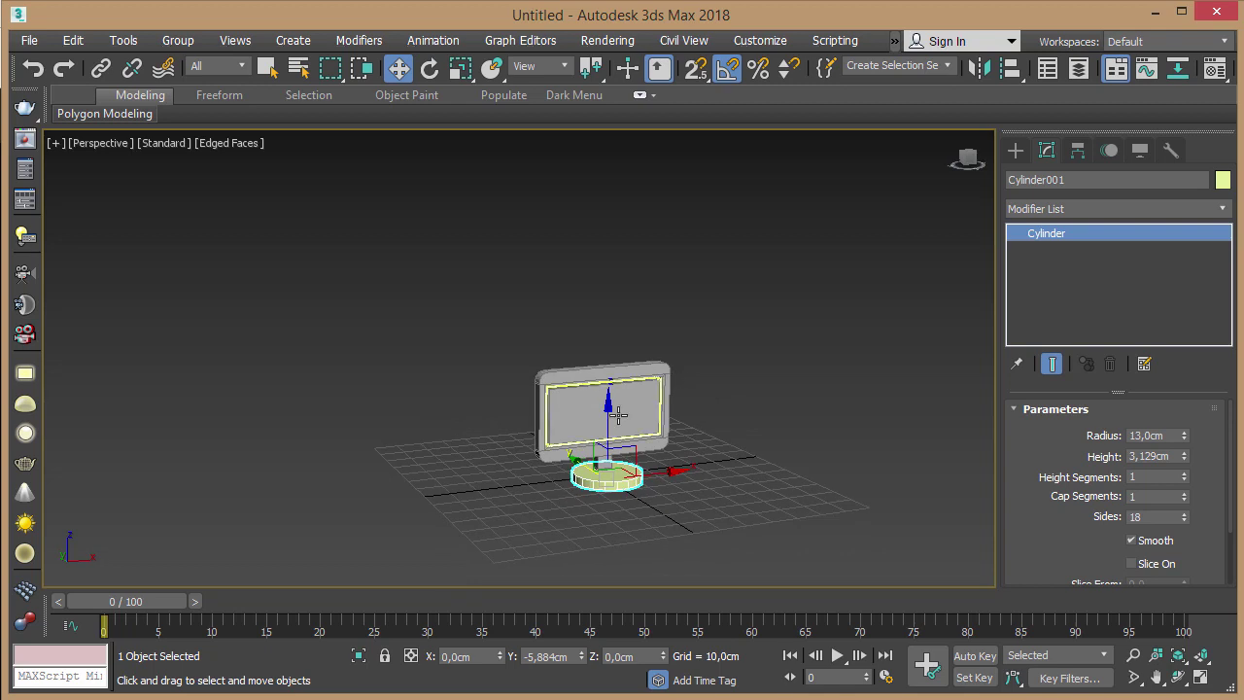
scroll(618, 415, "up", 4)
mouse_move(660, 444)
middle_mouse_down("alt")
mouse_move(802, 449)
mouse_move(833, 436)
mouse_move(675, 447)
mouse_move(658, 463)
middle_mouse_up("alt")
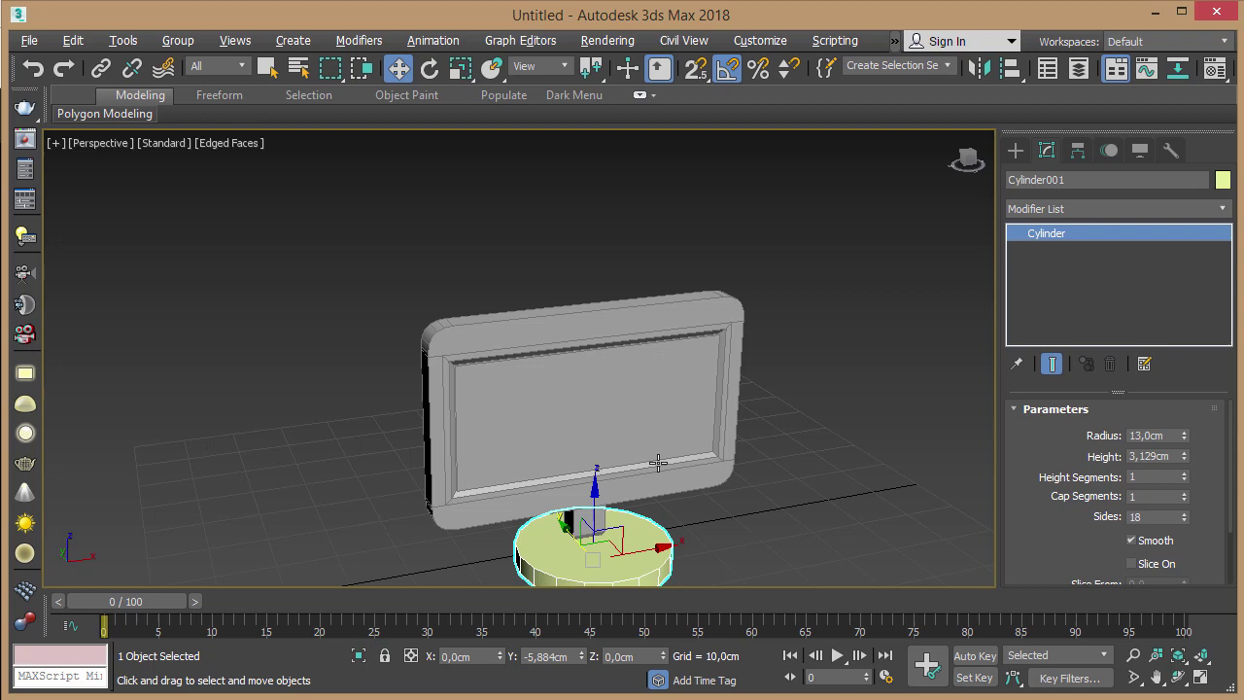
middle_click_drag(736, 515, 740, 431)
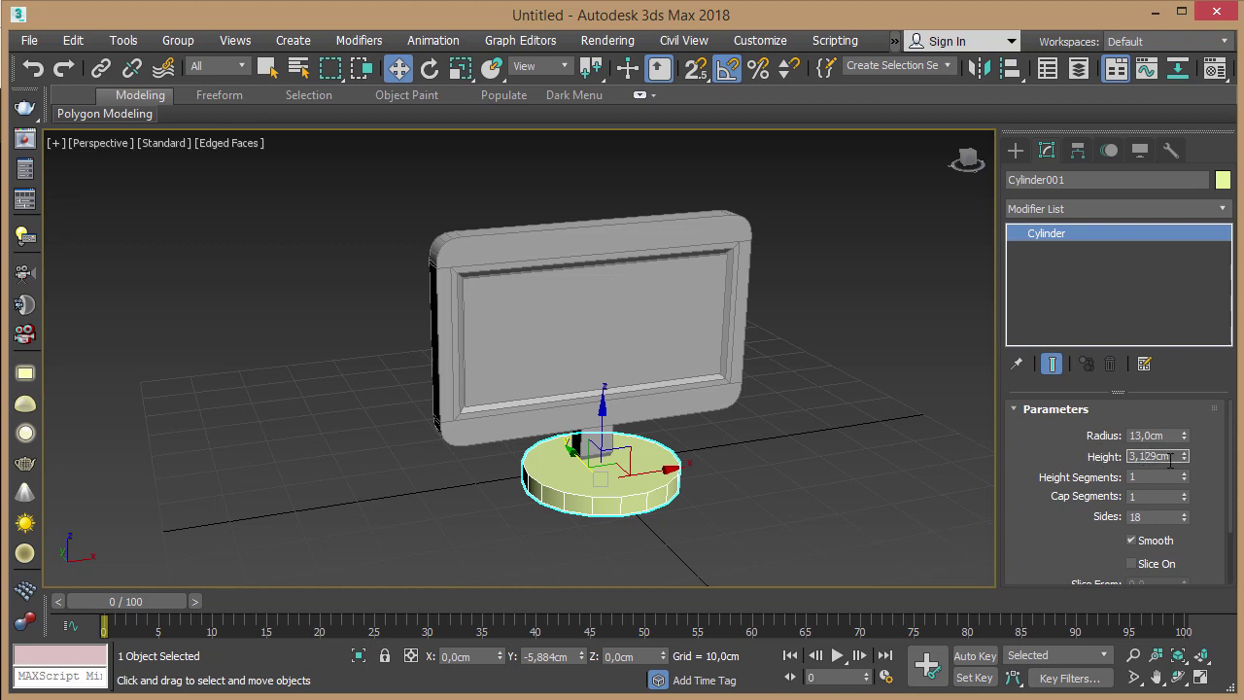
Step: Change Cylinder001's height to 2cm and return to Select Object mode
left_click_drag(1156, 458, 1089, 455)
type("2")
key("Return")
left_click(1151, 475)
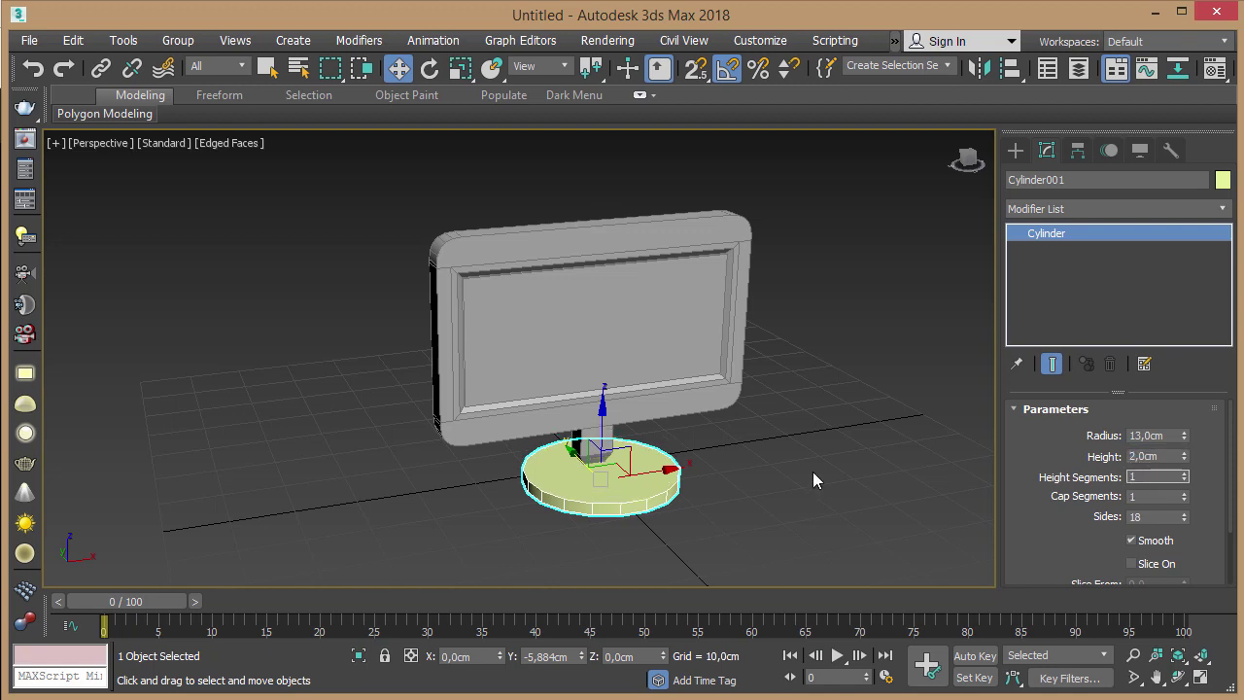
key("q")
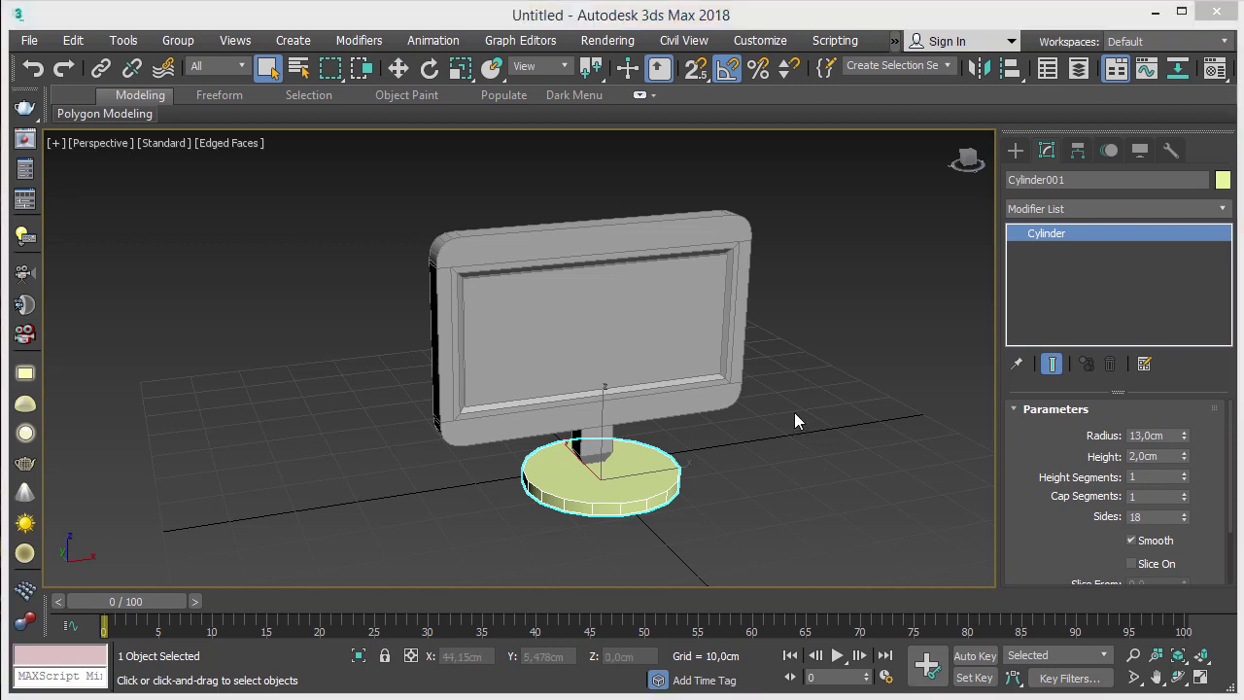
Step: Add a MeshSmooth modifier to Cylinder001 with Quad Output subdivision method
middle_click_drag(800, 380, 790, 393)
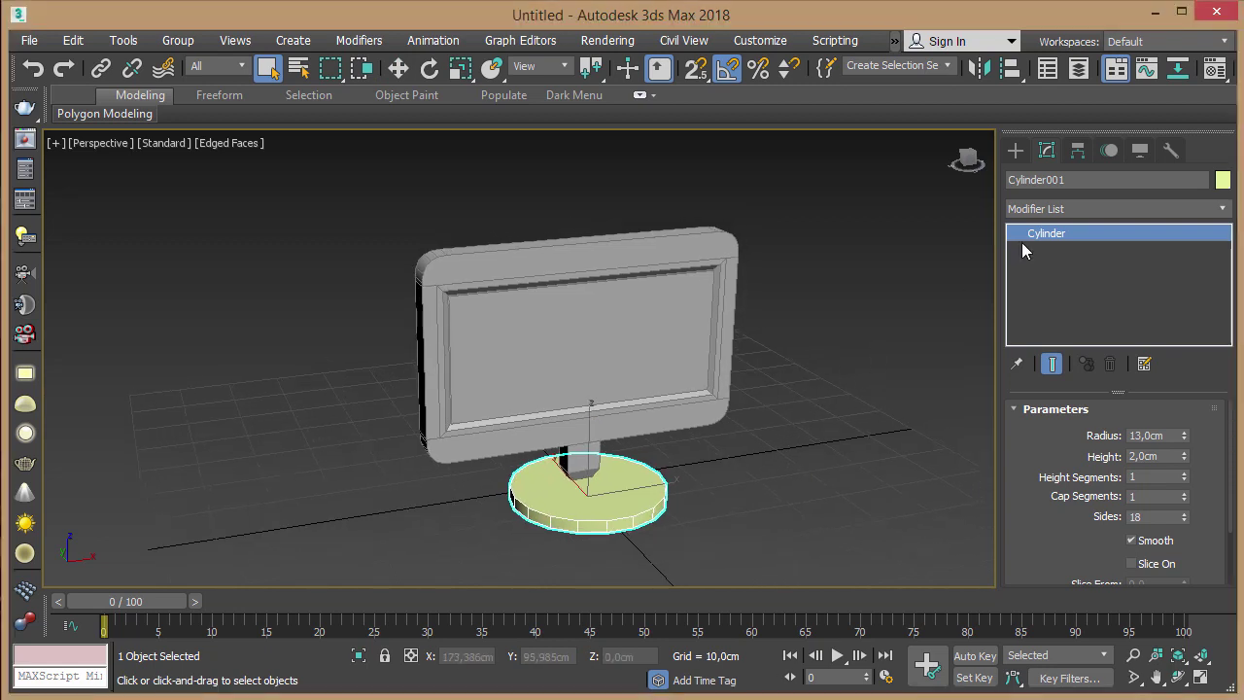
left_click(1223, 207)
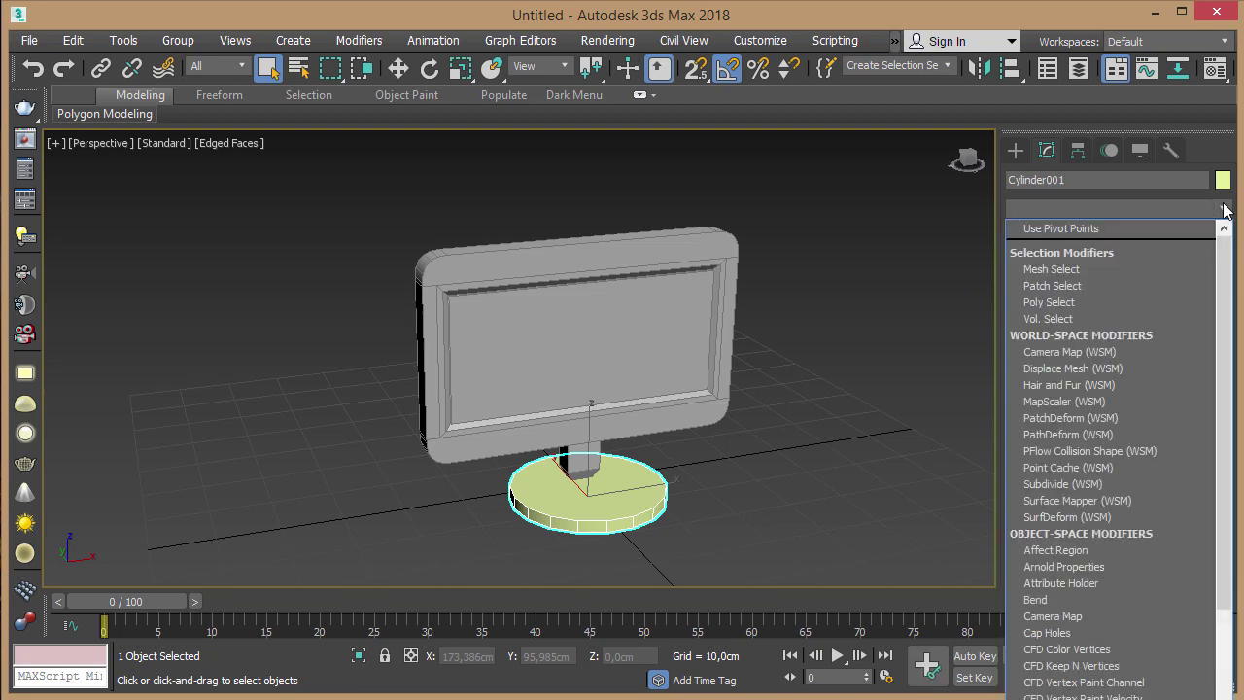
key("m")
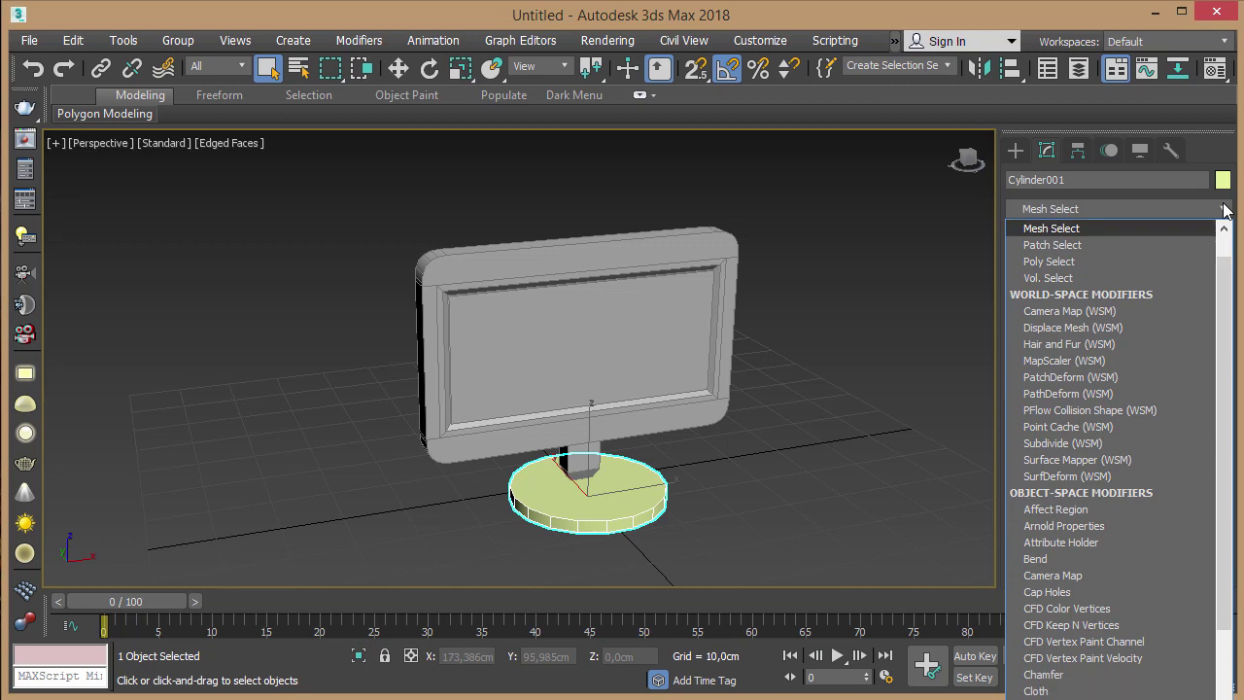
key("m")
key("m")
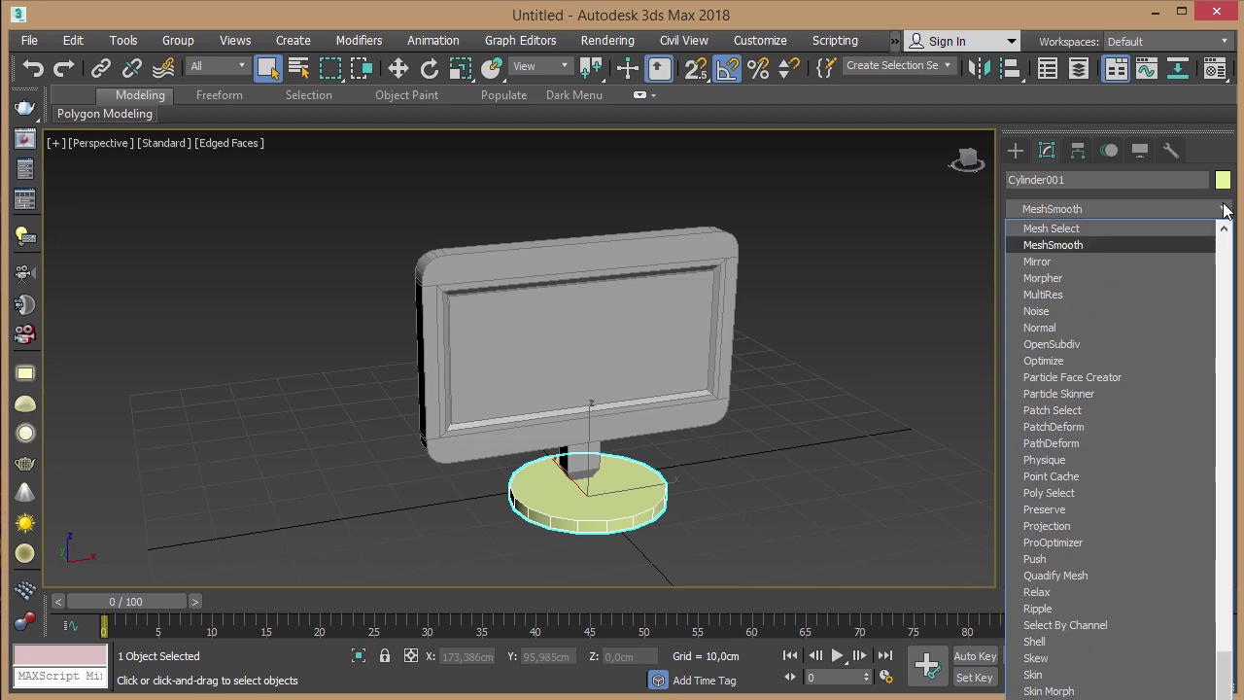
key("Return")
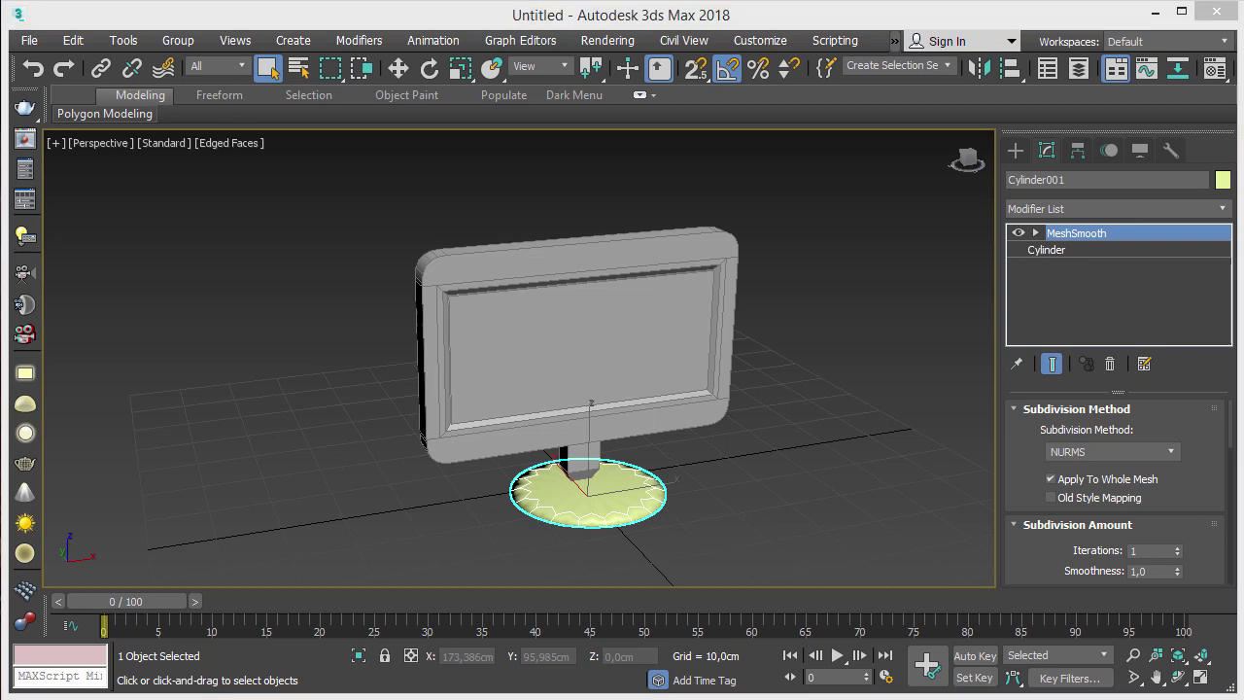
left_click(1148, 446)
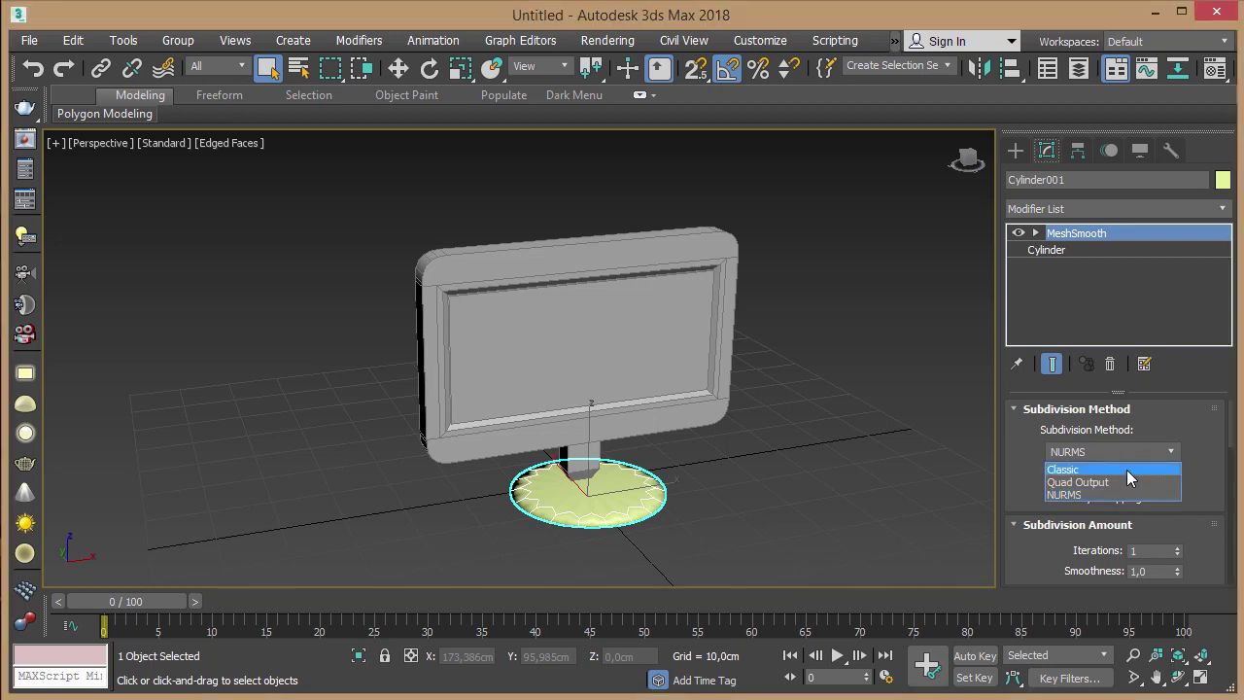
left_click(1120, 482)
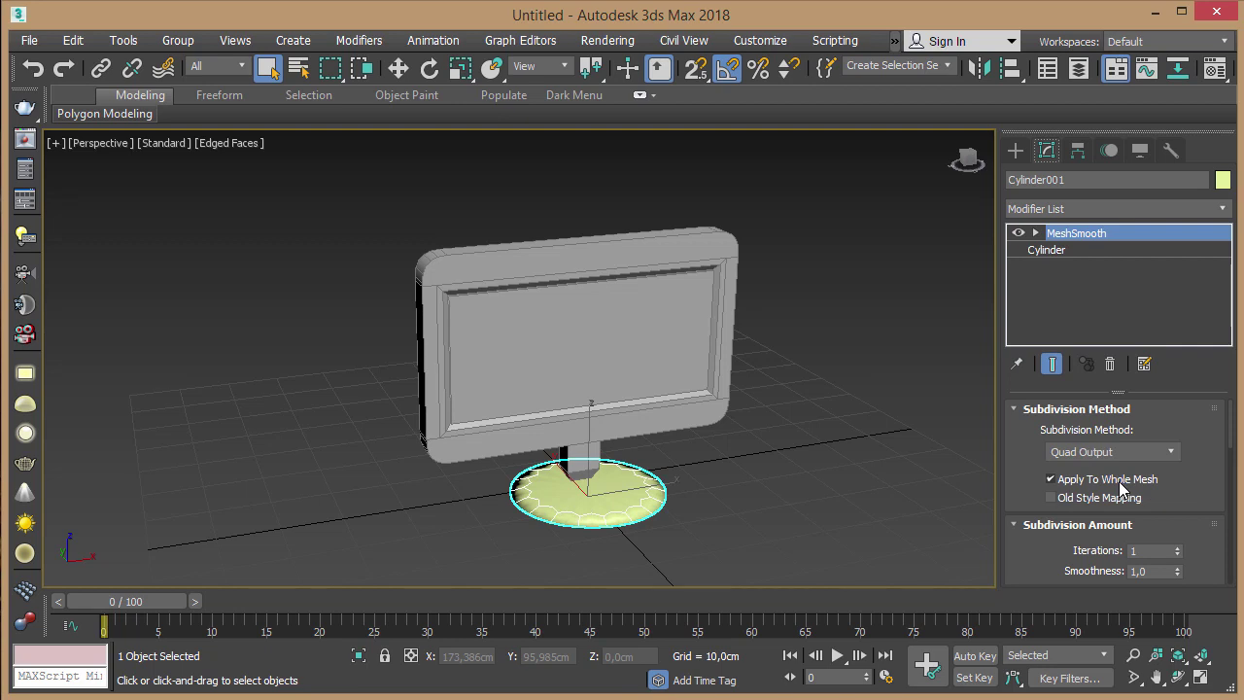
middle_click_drag(681, 341, 641, 340, "alt")
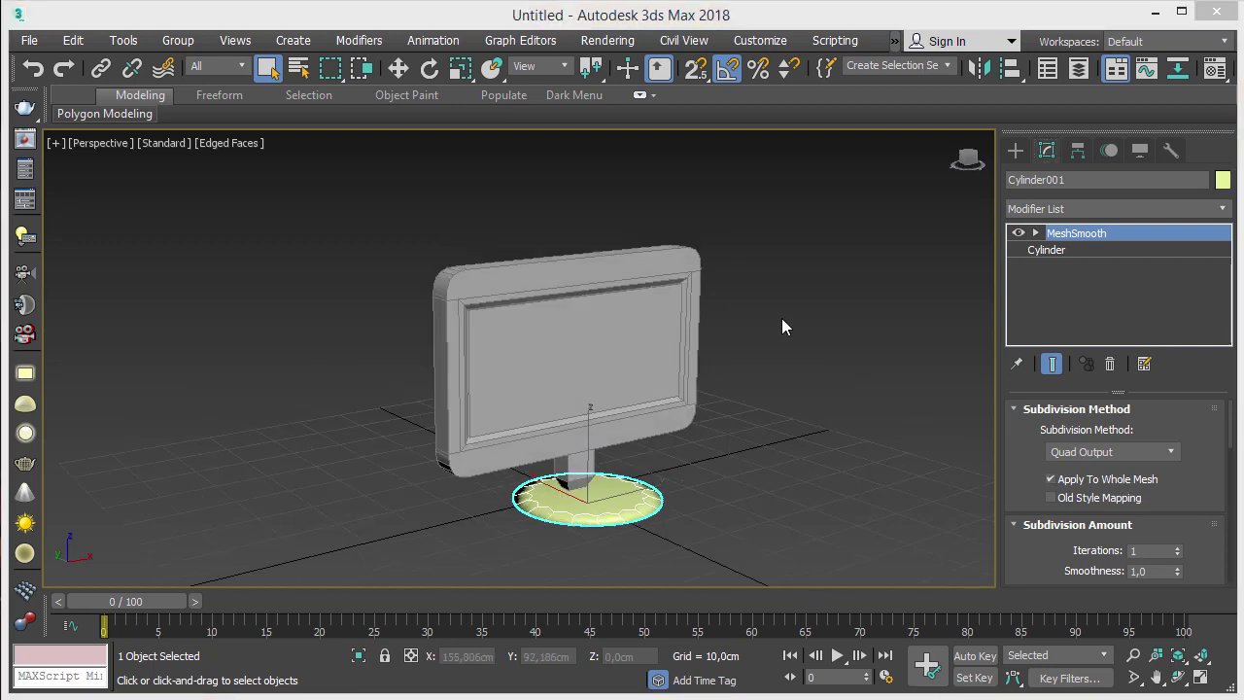
Step: Select the monitor body and switch to Polygon sub-object level
left_click(647, 311)
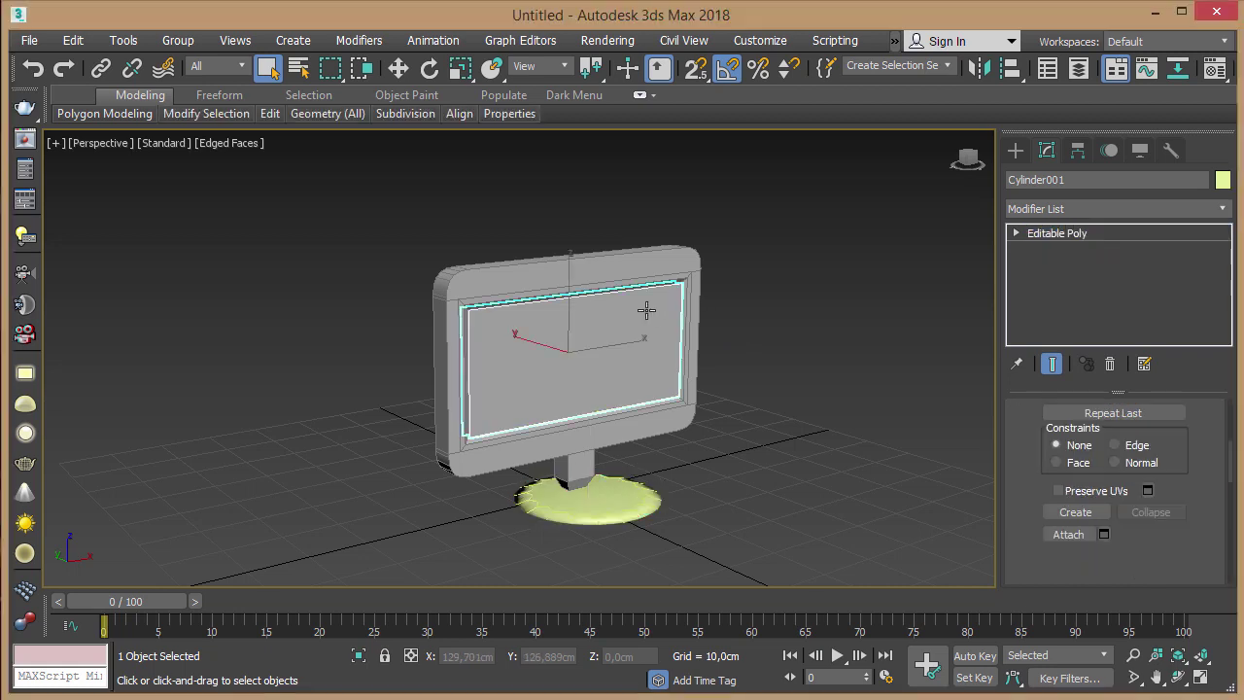
left_click(623, 280)
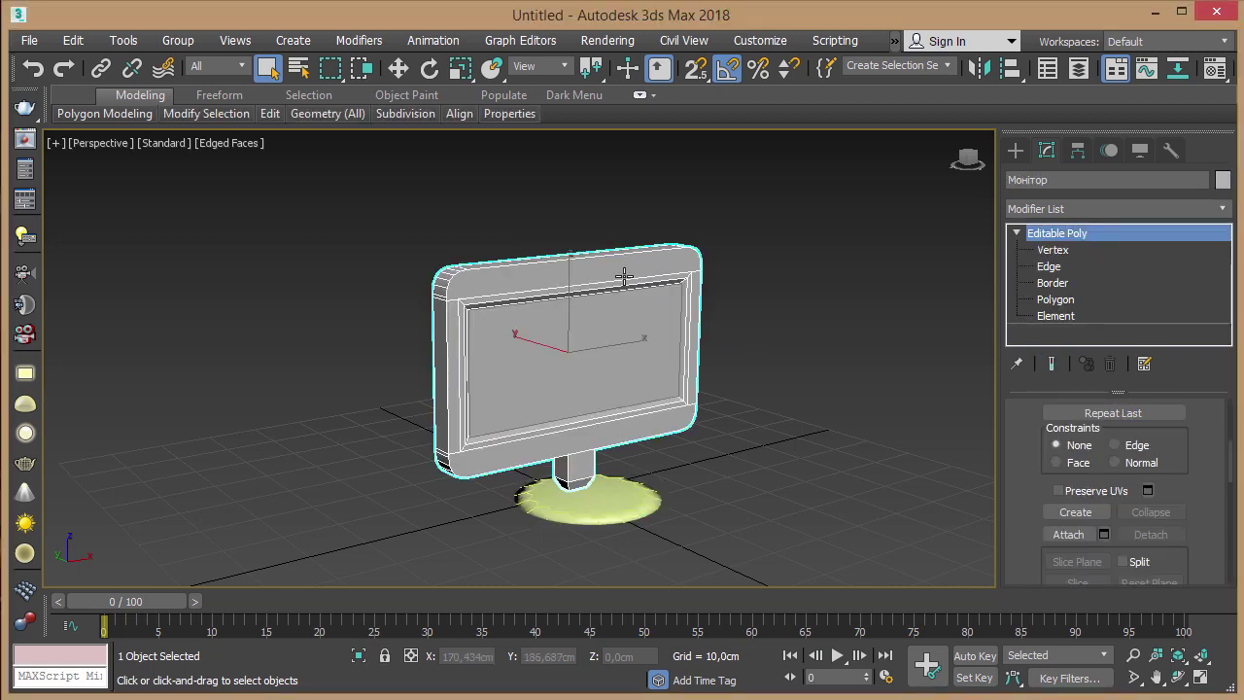
middle_click_drag(548, 382, 788, 388, "alt")
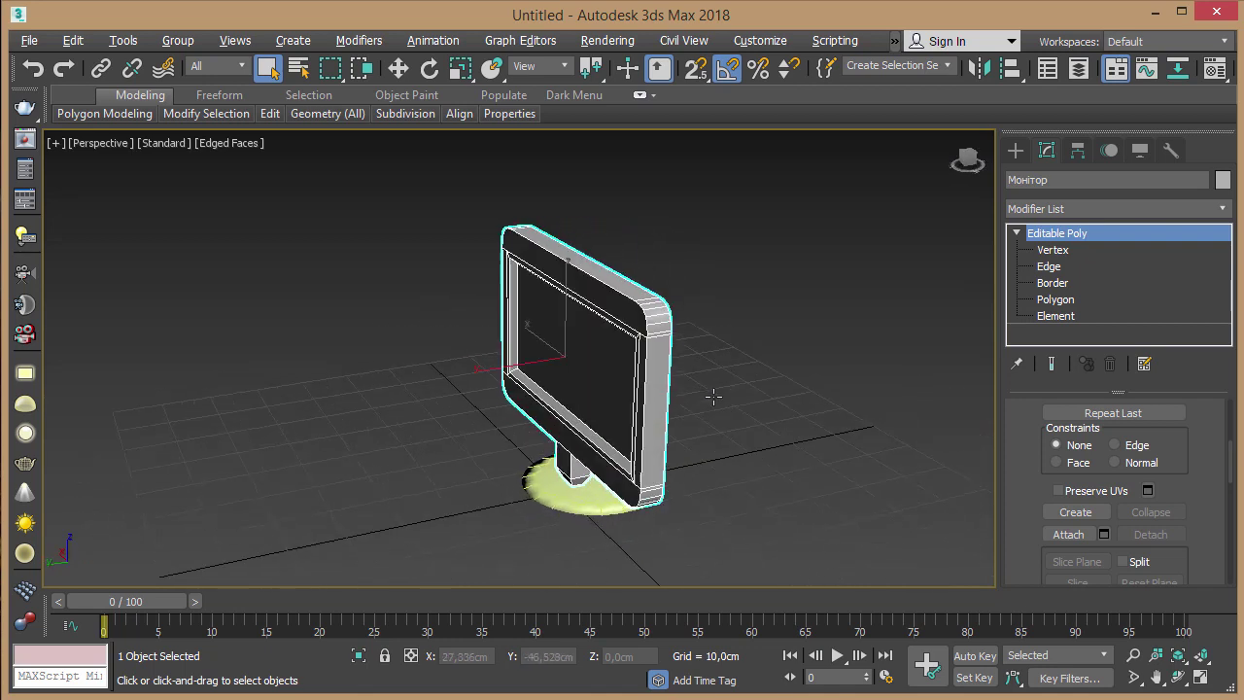
left_click(1056, 300)
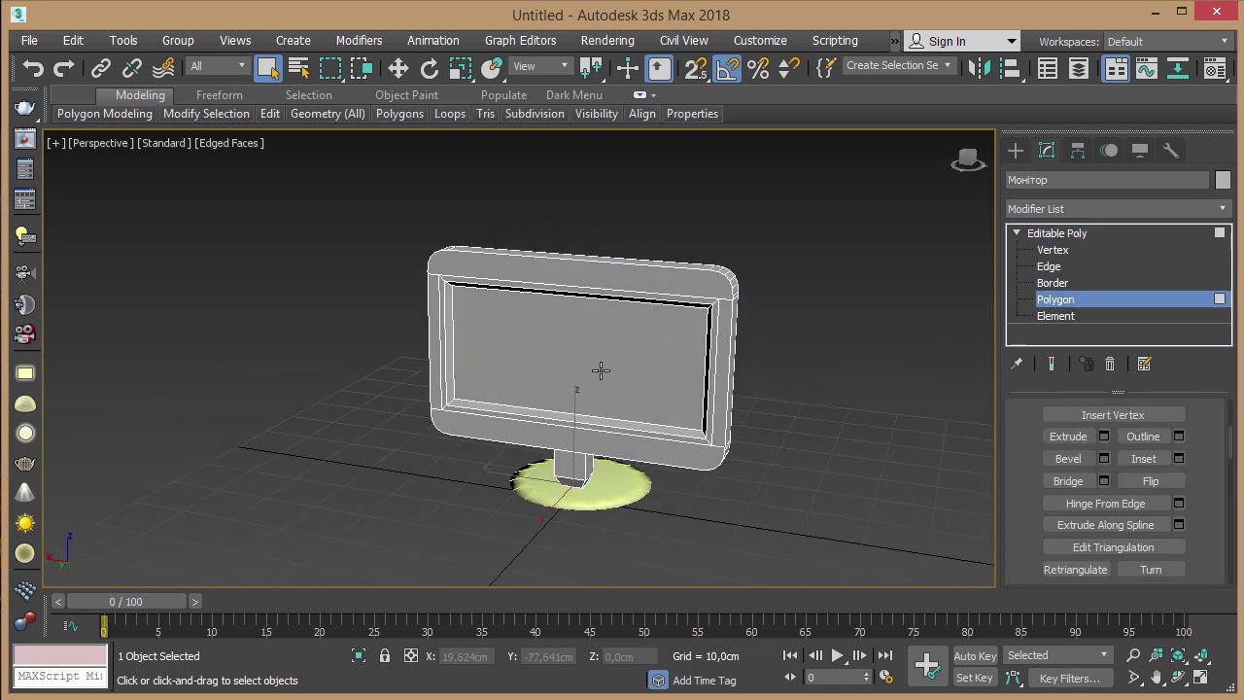
middle_click_drag(565, 354, 588, 374)
scroll(605, 375, "up", 3)
scroll(606, 374, "up", 3)
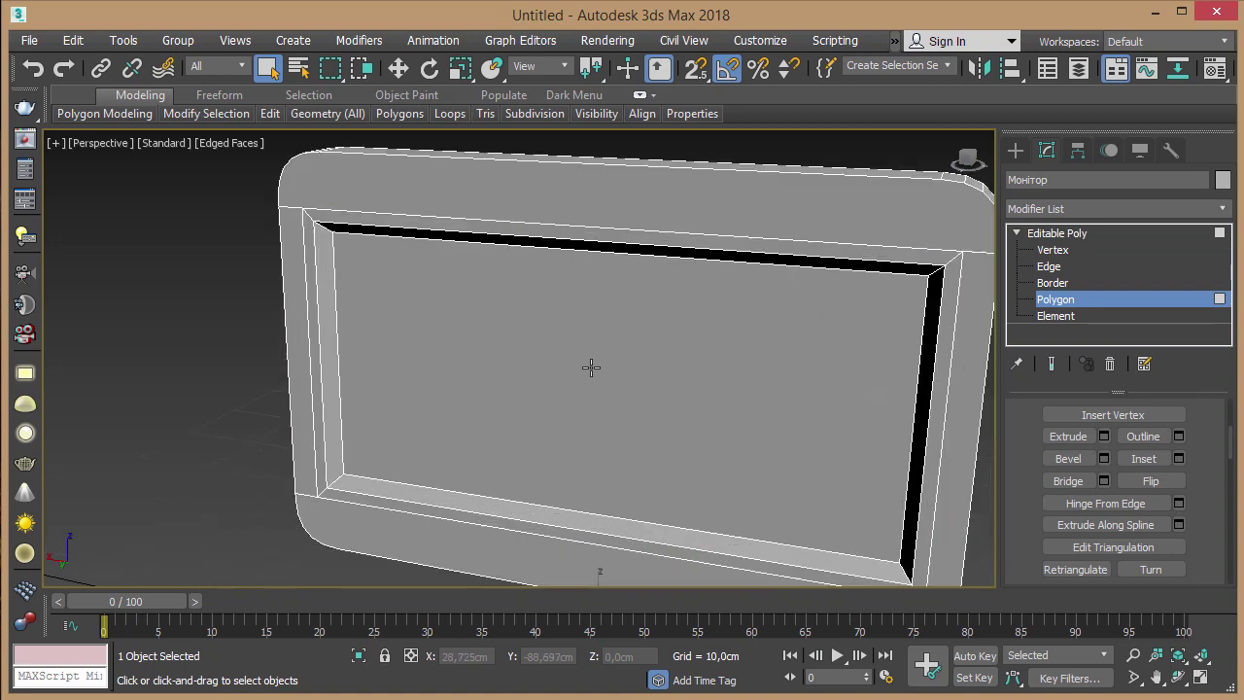
left_click(645, 404)
key("ctrl+d")
Step: Delete the inner bevel strips on all four sides of the screen
left_click(555, 321)
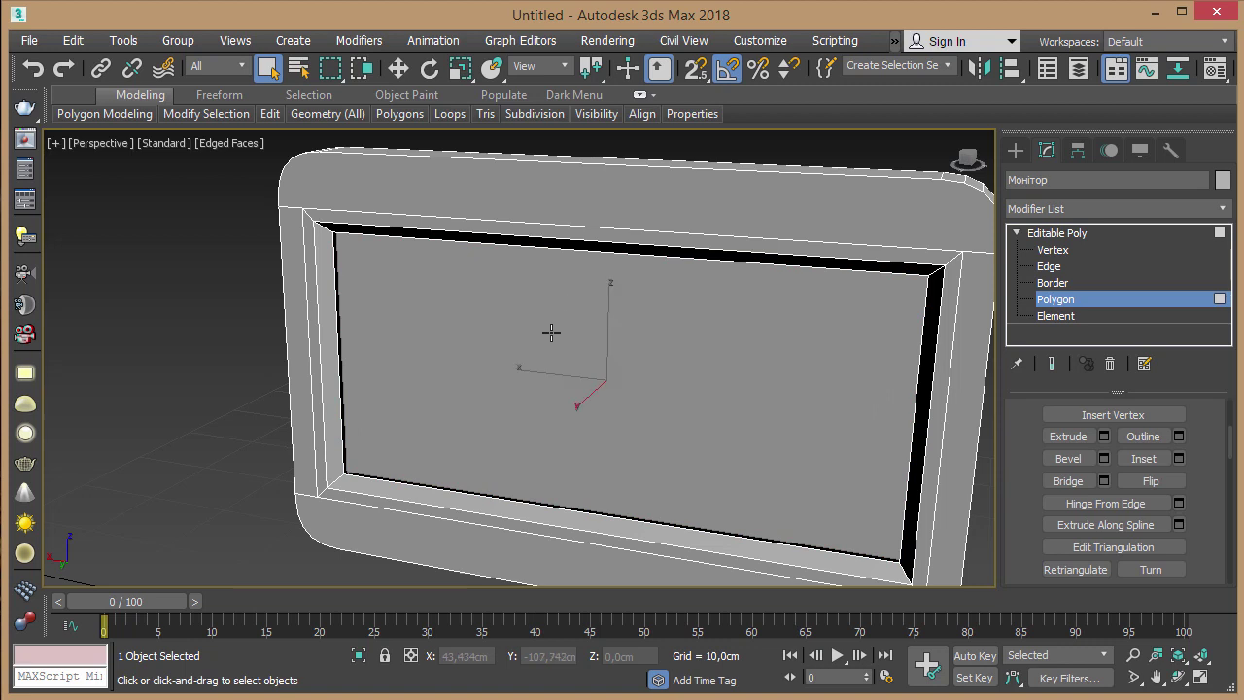
left_click(477, 245)
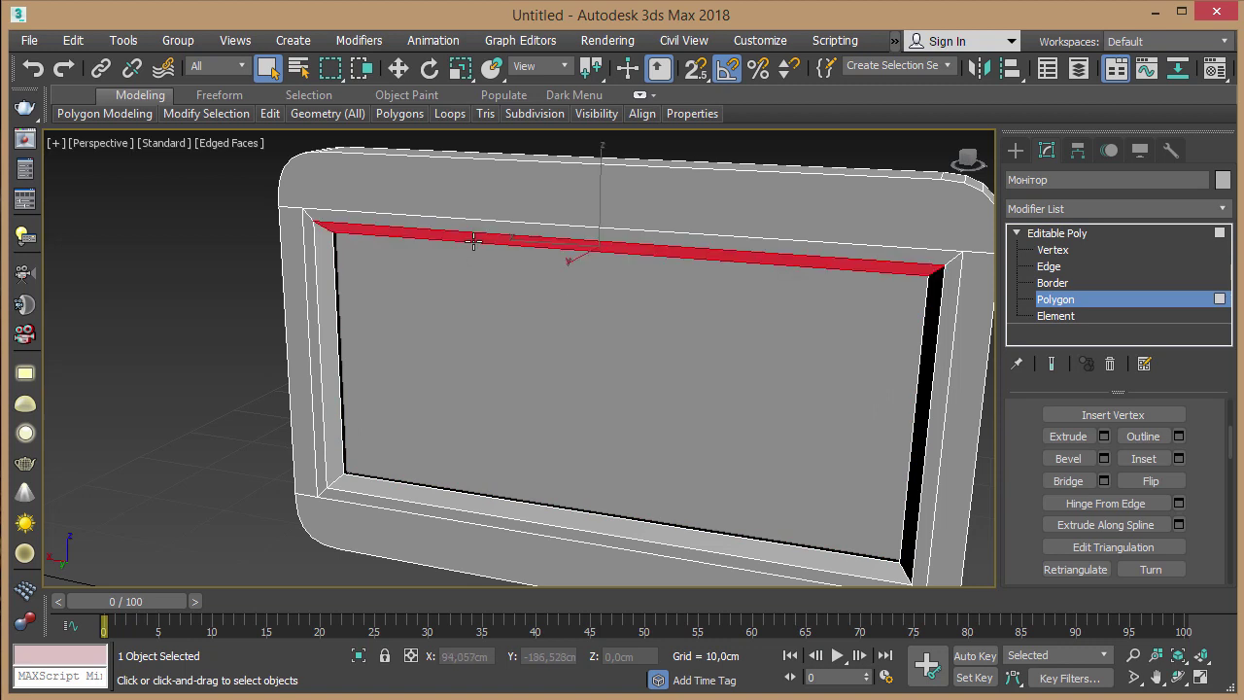
left_click(326, 277)
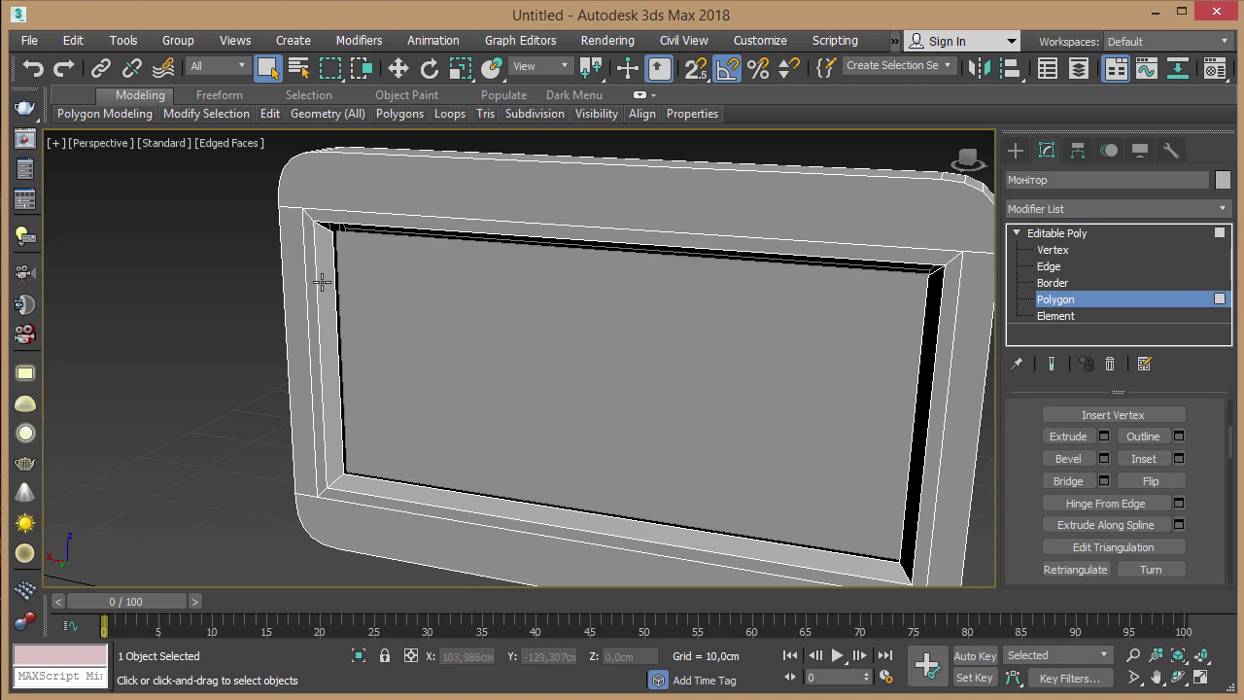
left_click(368, 492)
key("Delete")
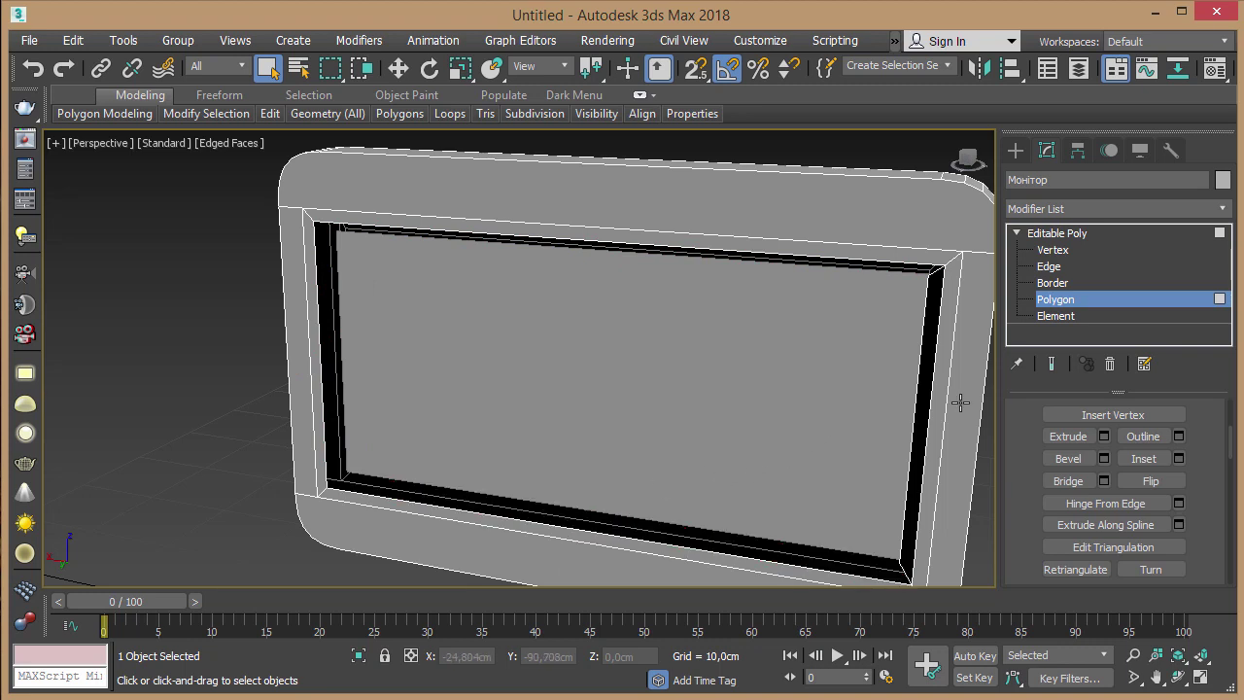
left_click(929, 351)
key("Delete")
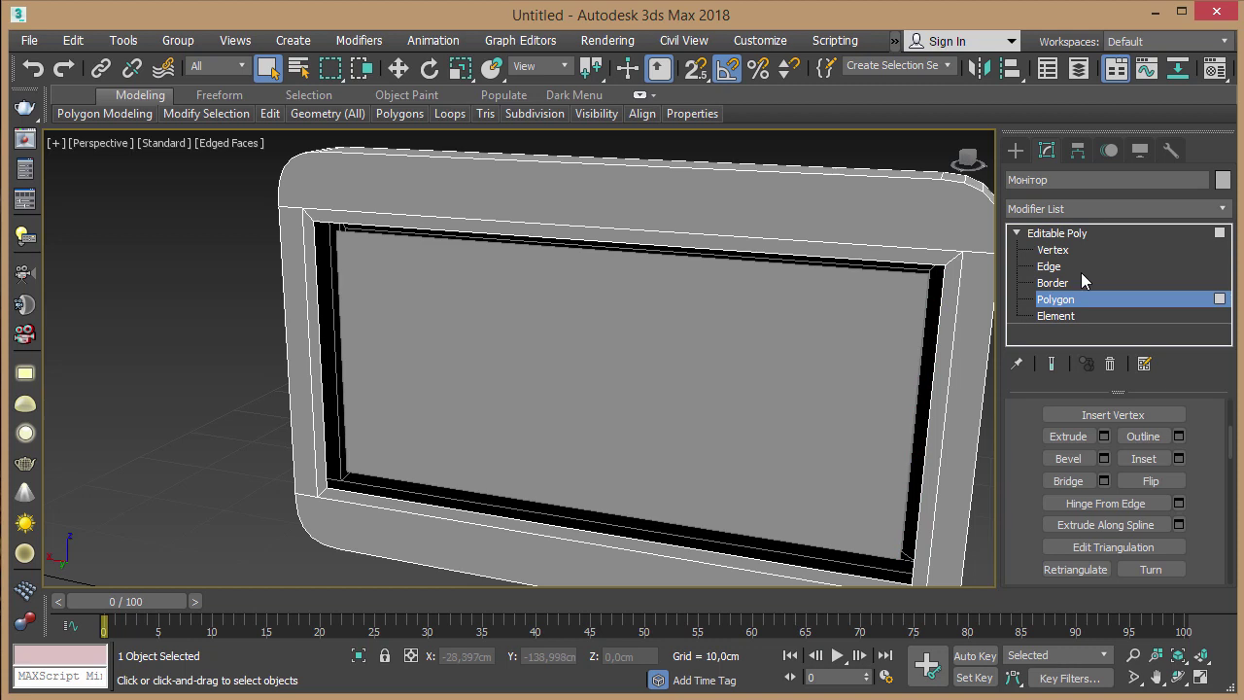
Step: Cap the open border loop around the screen and select the new face
left_click(1054, 283)
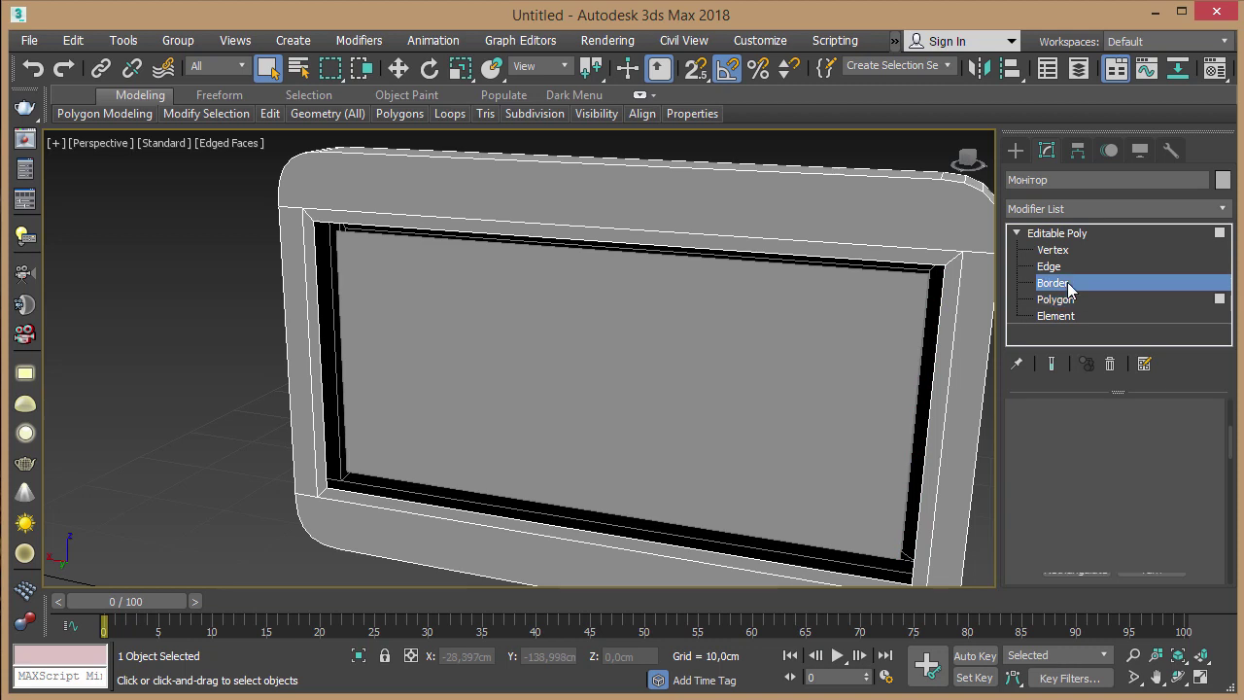
left_click(846, 258)
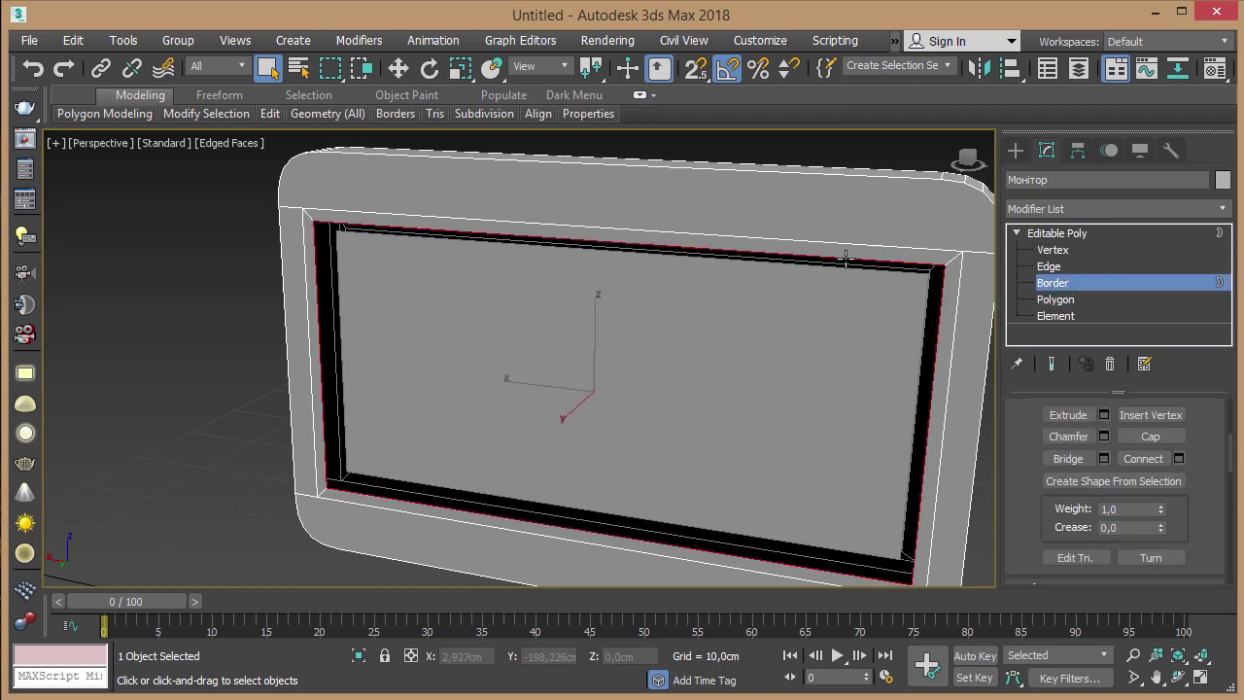
left_click(1135, 438)
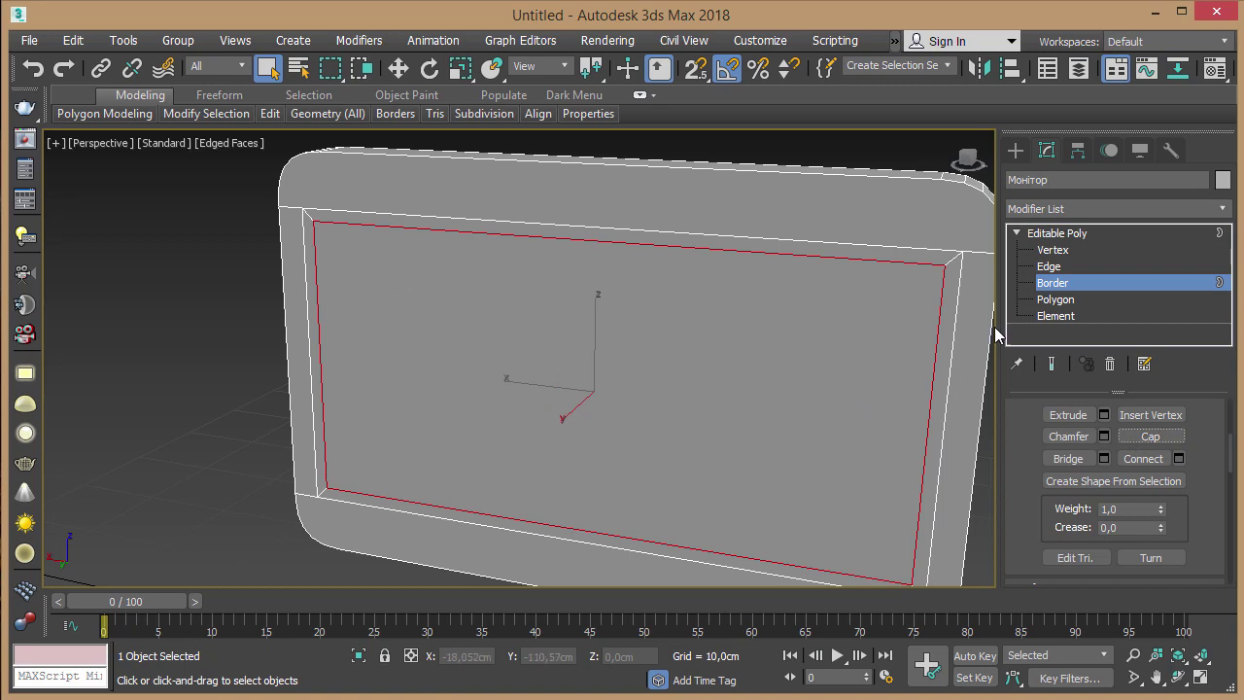
left_click(1054, 301)
left_click(652, 359)
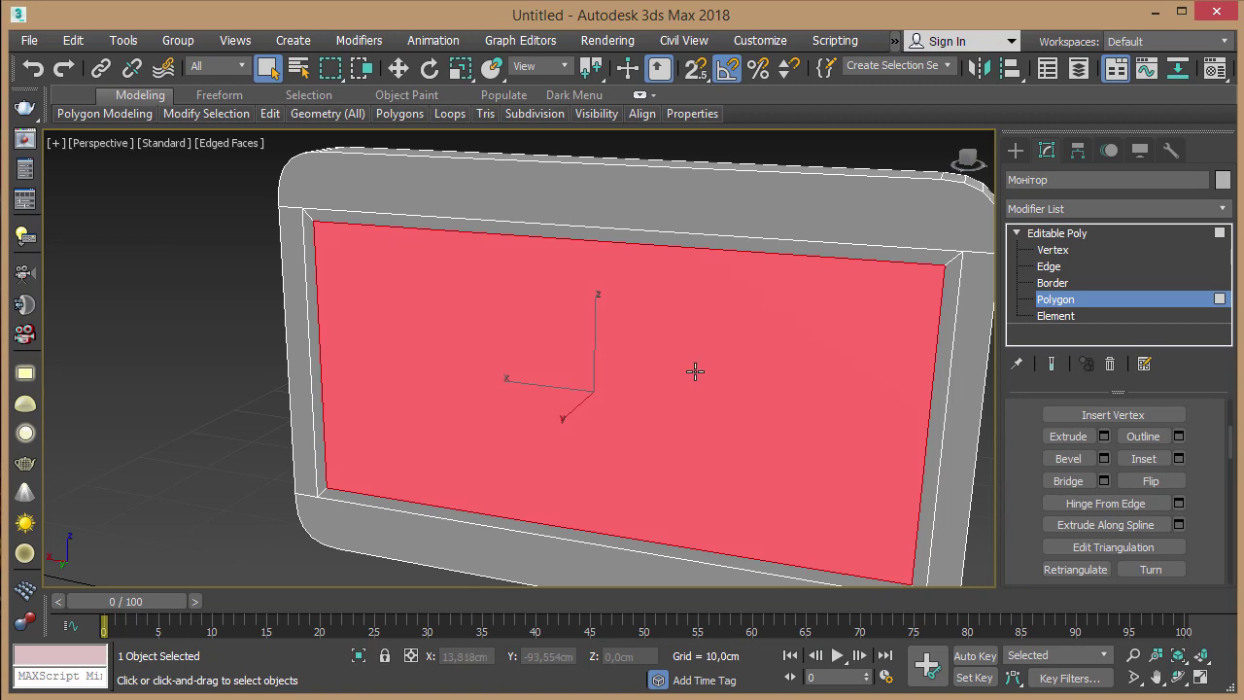
Step: Bevel the cap face with 1,0cm height and -1,0cm outline
middle_click_drag(816, 336, 787, 331)
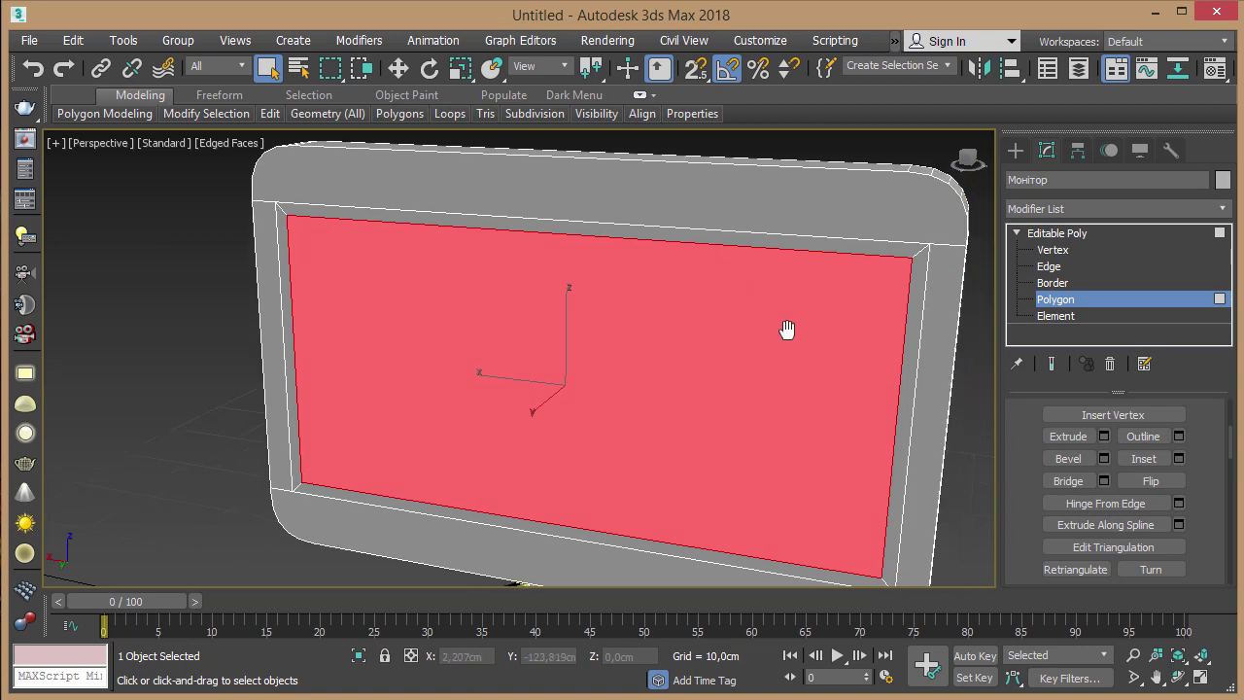
left_click(1104, 459)
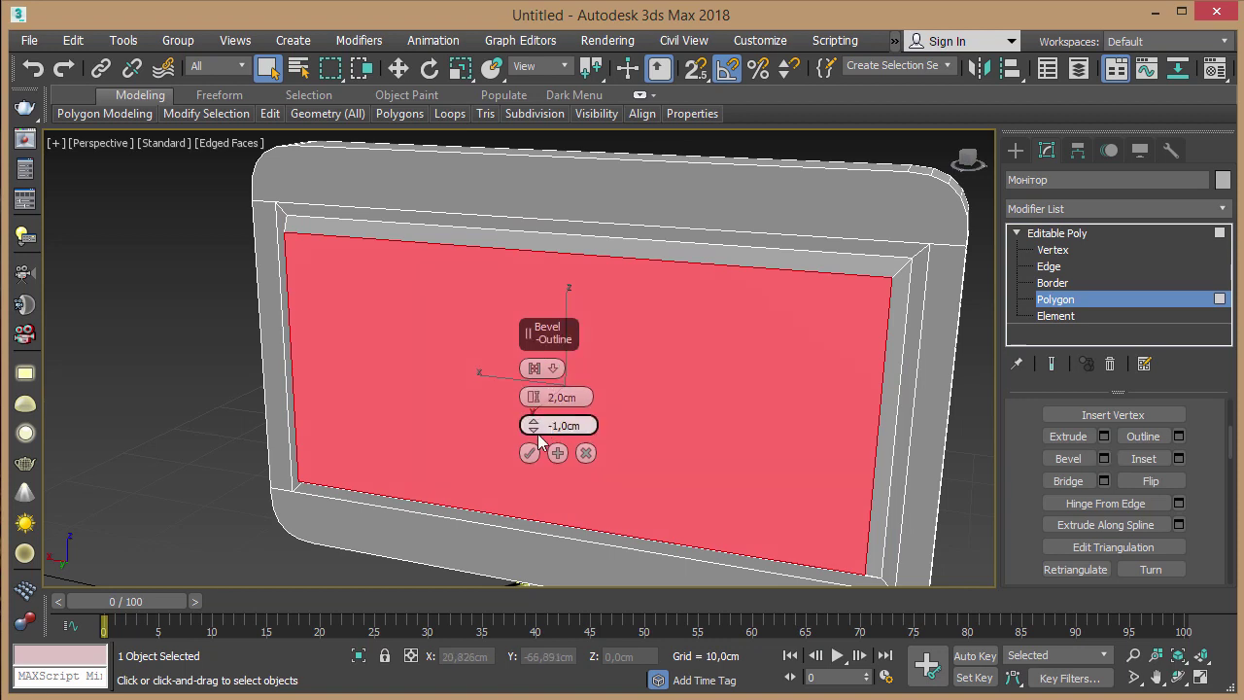
middle_click_drag(685, 361, 645, 397, "alt")
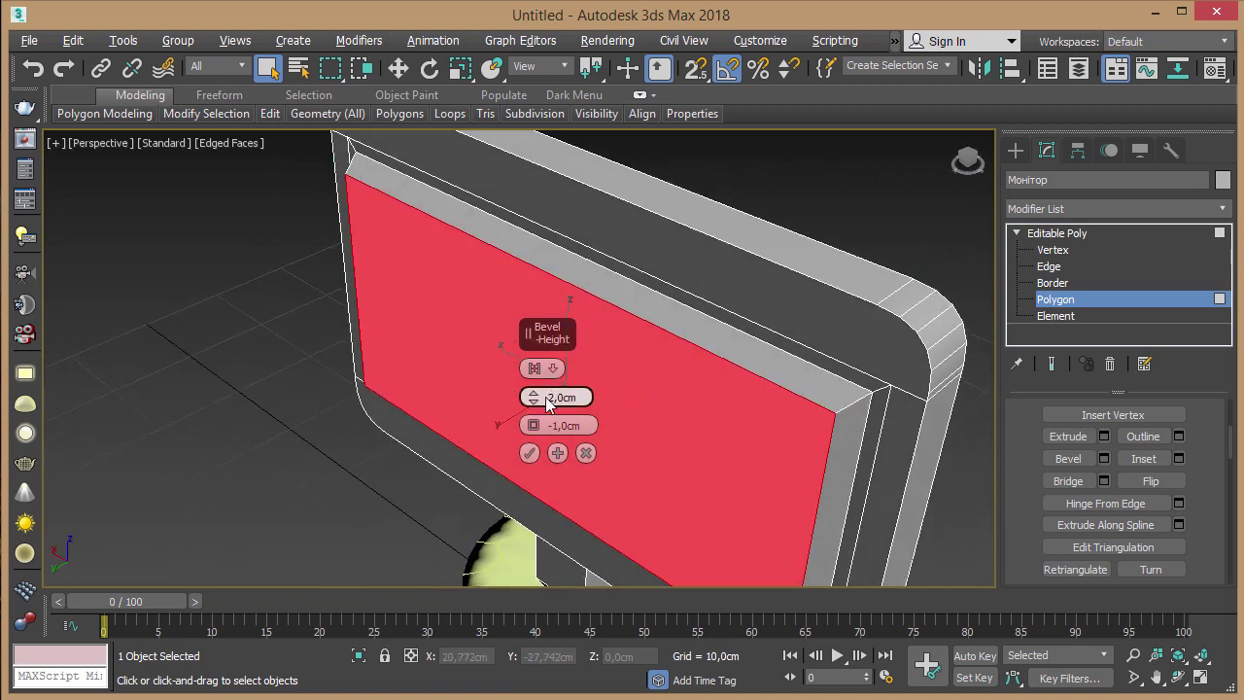
double_click(553, 396)
type("1")
key("Return")
mouse_move(728, 436)
middle_mouse_down("alt")
mouse_move(789, 364)
mouse_move(672, 439)
middle_mouse_up("alt")
left_click(529, 453)
mouse_move(583, 375)
middle_mouse_down("alt")
mouse_move(628, 385)
mouse_move(594, 399)
middle_mouse_up("alt")
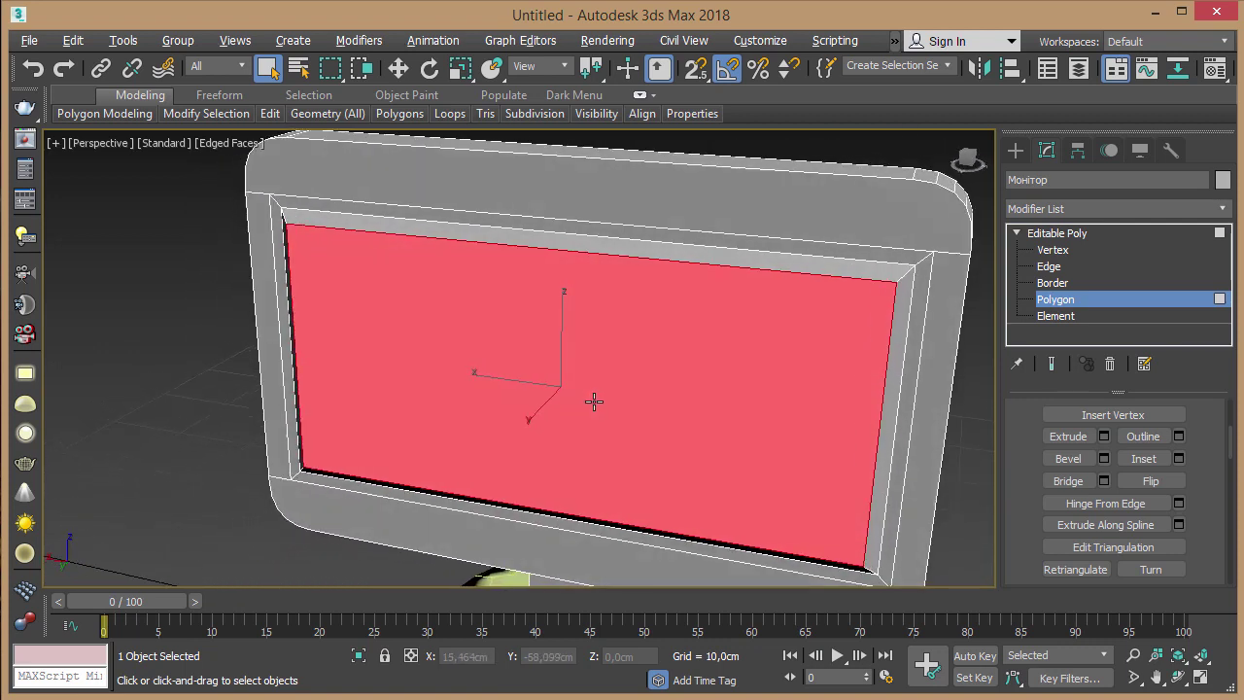
Step: Inset the bevelled face by 7cm
left_click(1179, 458)
left_click_drag(532, 397, 539, 359)
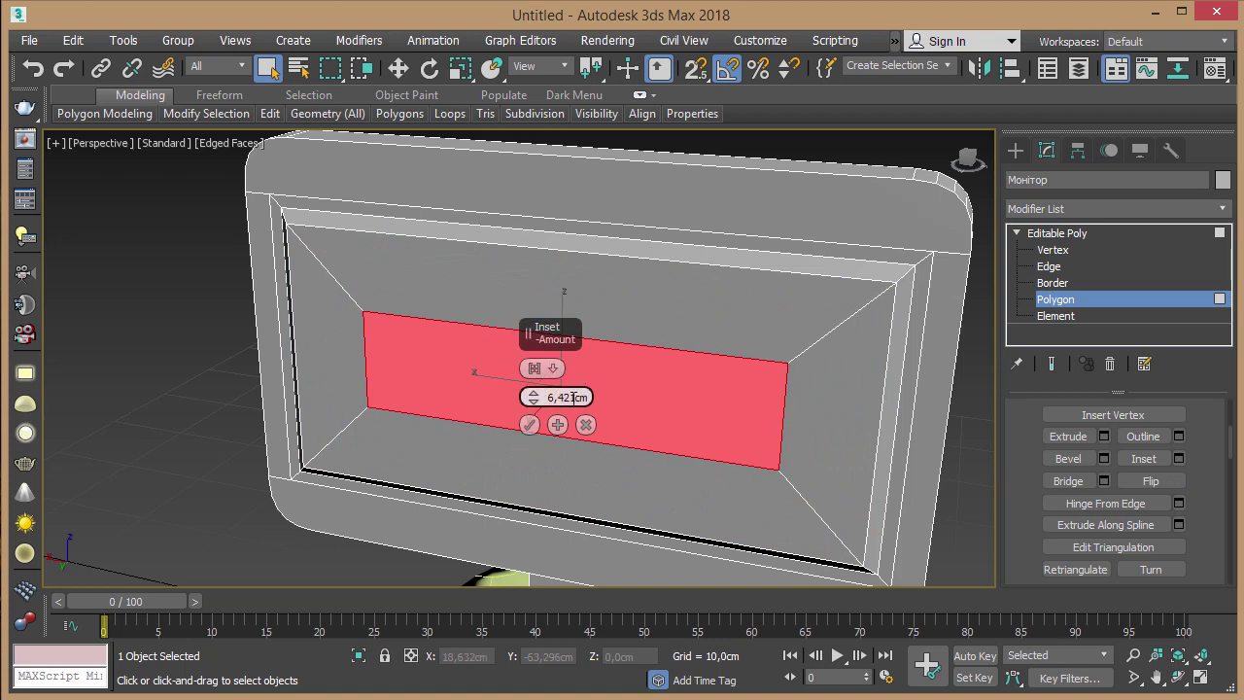
left_click_drag(533, 396, 532, 389)
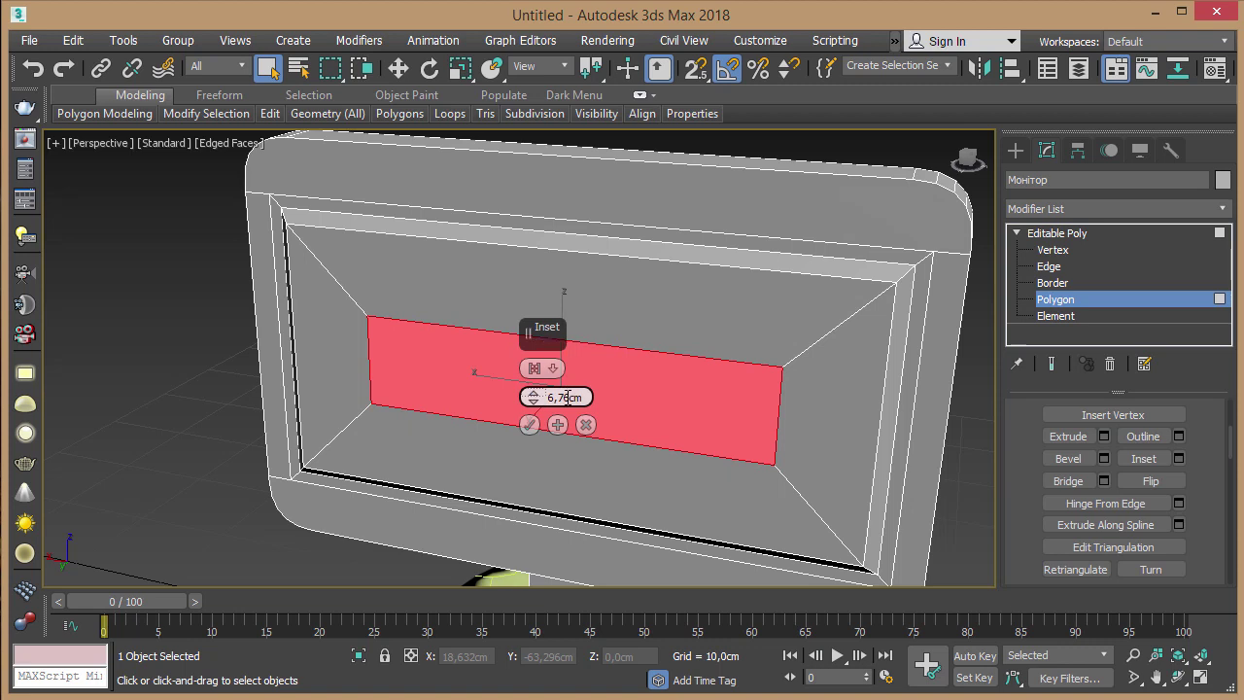
left_click_drag(571, 397, 513, 396)
type("7")
left_click(530, 424)
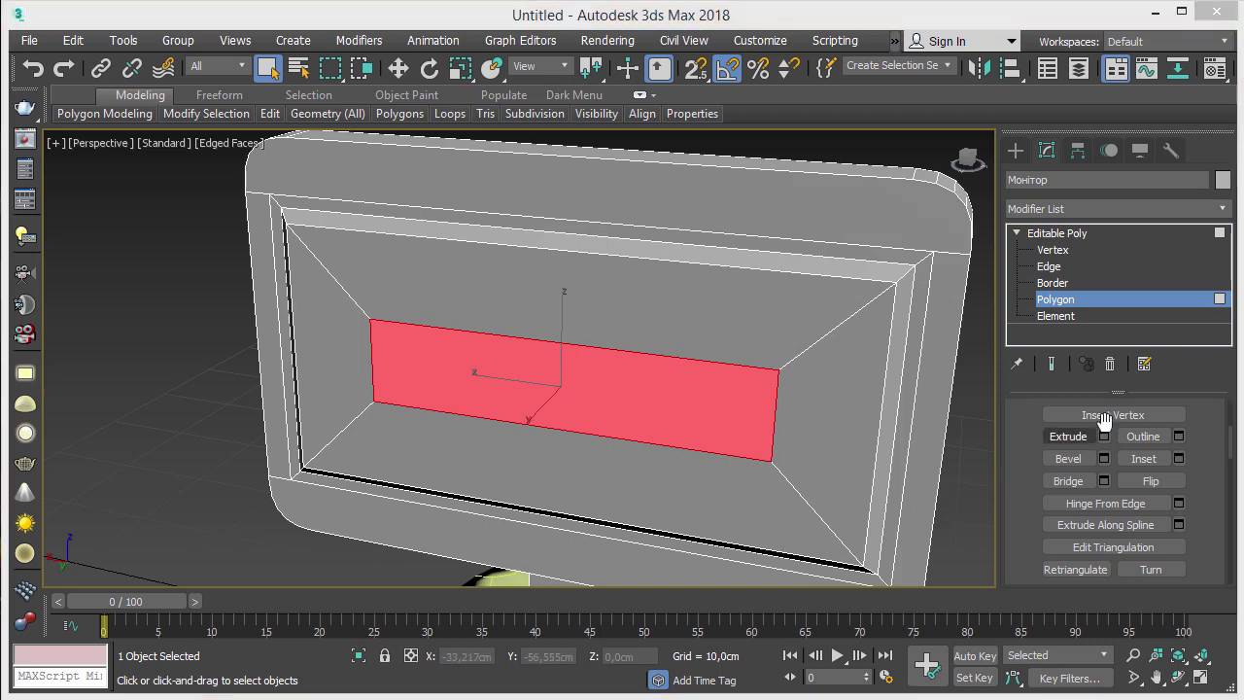
Step: Bevel the inner panel 2,0cm high with a -1,0cm outline
left_click(1104, 465)
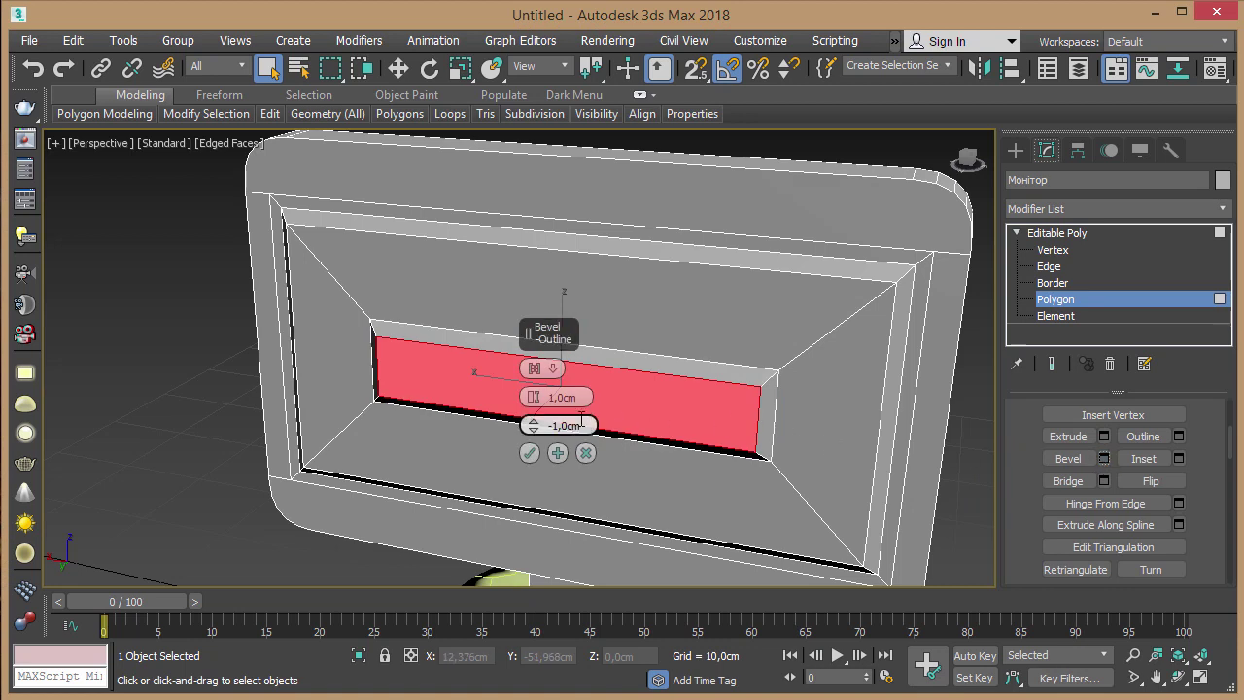
mouse_move(682, 369)
middle_mouse_down("alt")
mouse_move(635, 397)
mouse_move(587, 399)
middle_mouse_up("alt")
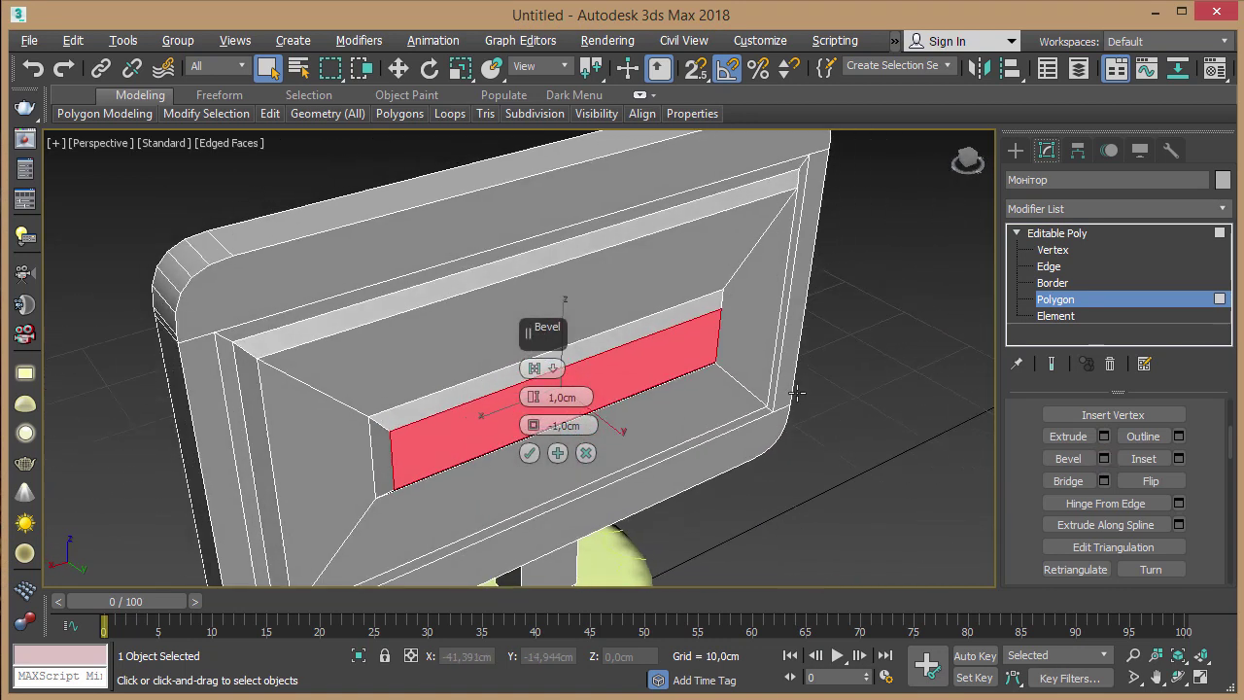
left_click(554, 428)
mouse_move(555, 428)
middle_mouse_down("alt")
mouse_move(716, 380)
mouse_move(545, 372)
mouse_move(596, 375)
middle_mouse_up("alt")
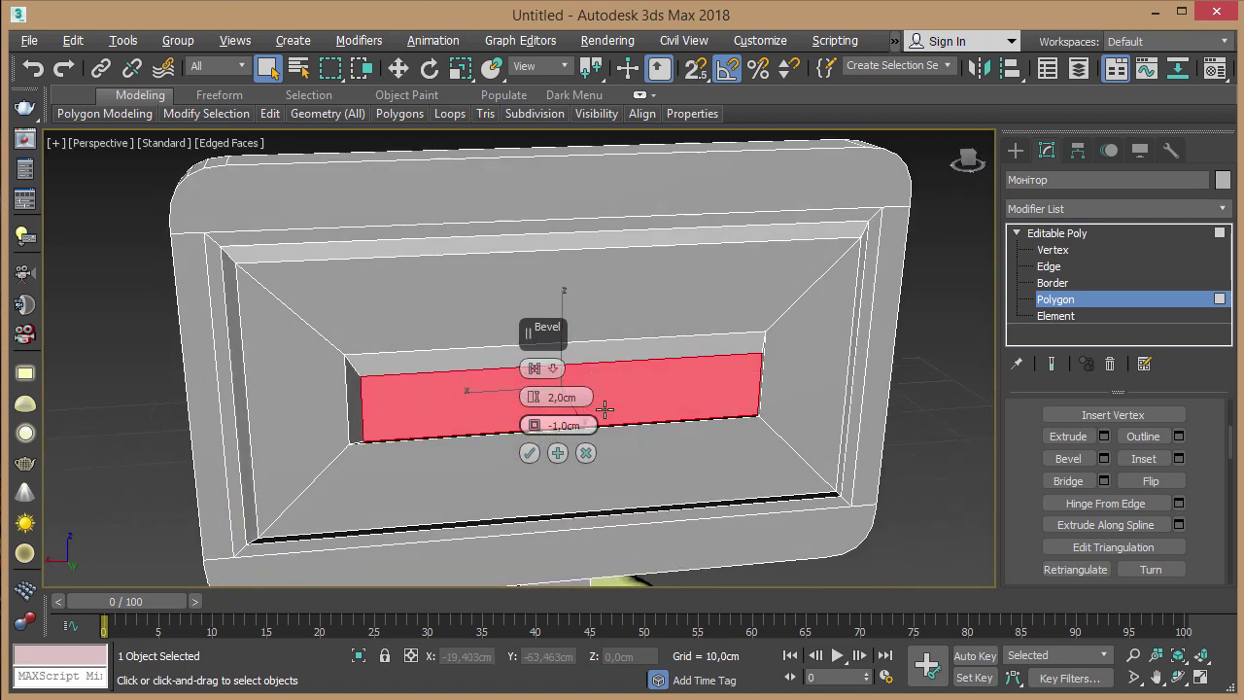
left_click(529, 454)
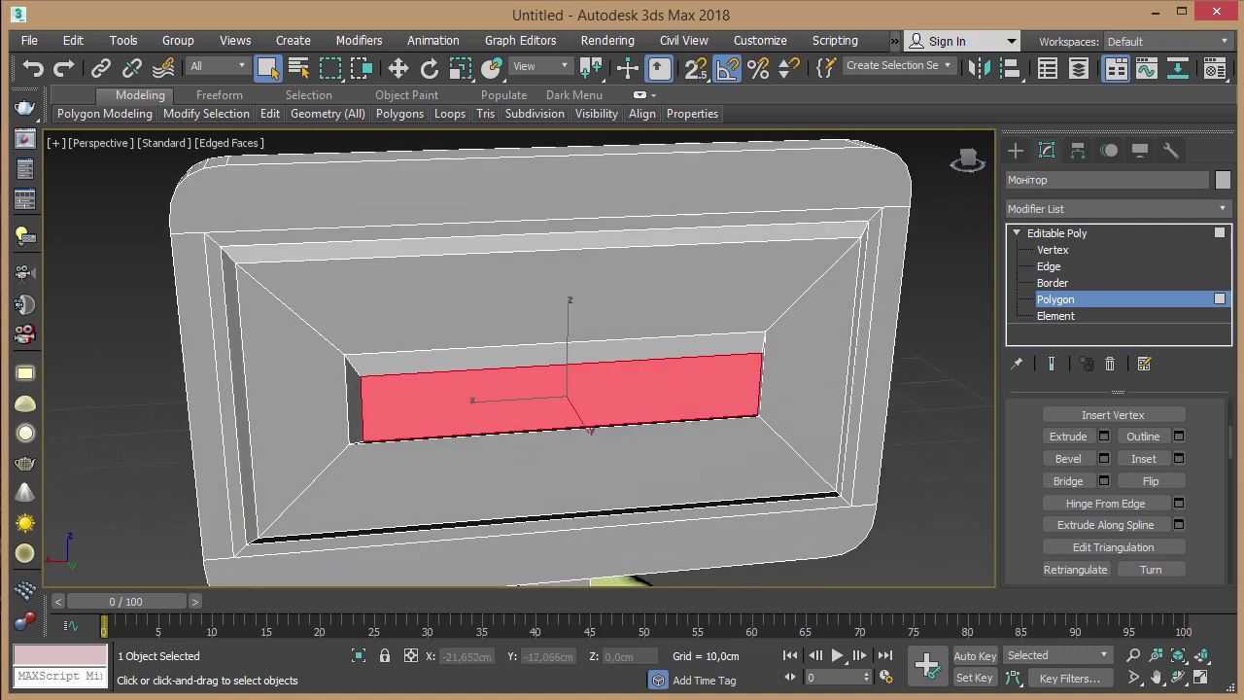
Step: Leave Polygon level and select the base cylinder for moving in the Left view
left_click(1075, 237)
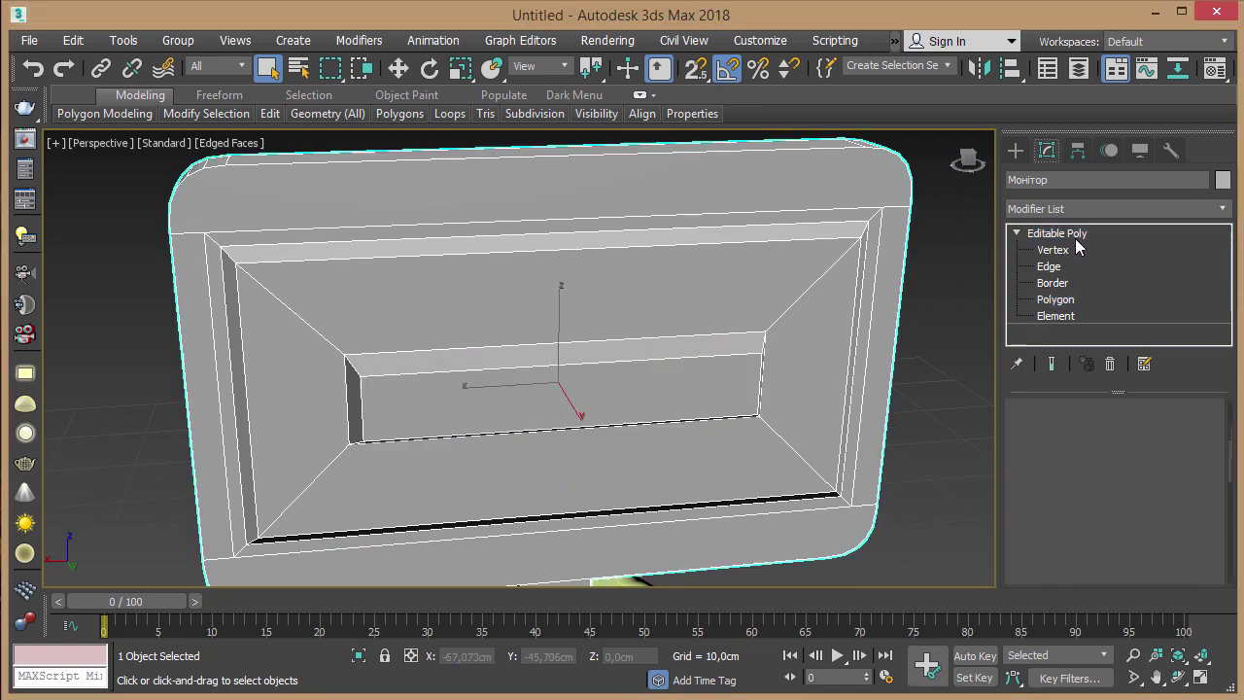
scroll(811, 321, "down", 3)
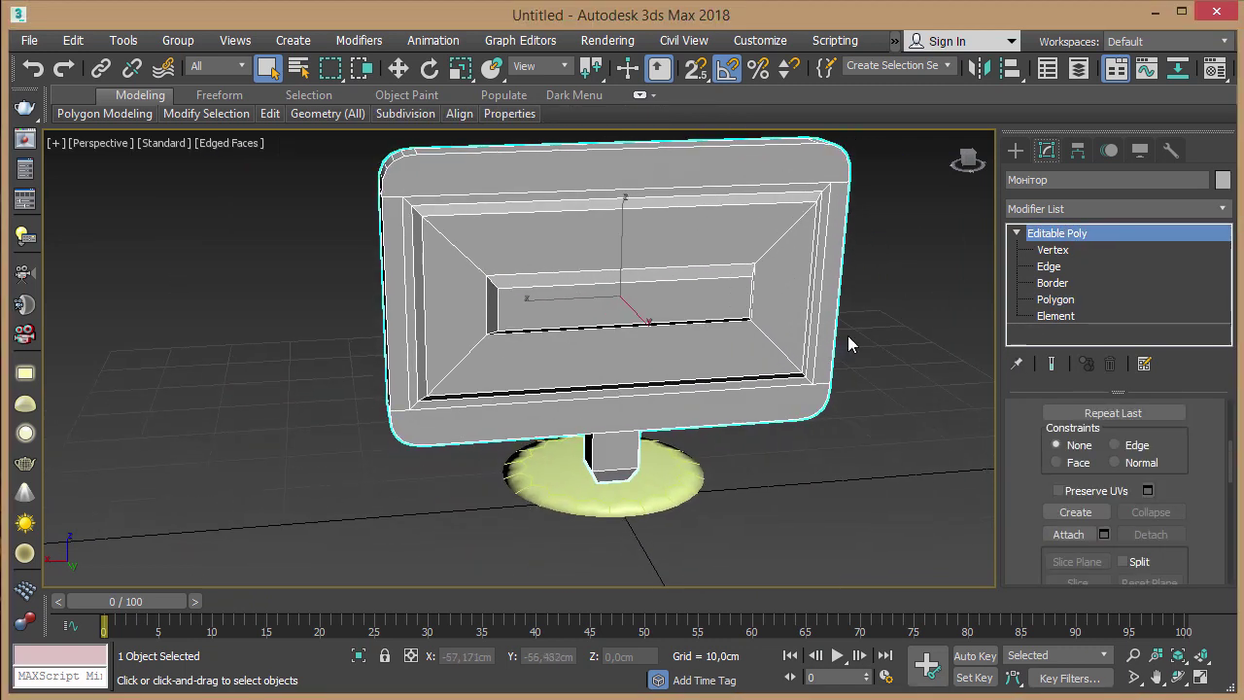
key("l")
mouse_move(607, 342)
middle_mouse_down()
mouse_move(632, 382)
mouse_move(620, 361)
mouse_move(639, 370)
middle_mouse_up()
scroll(634, 382, "up", 3)
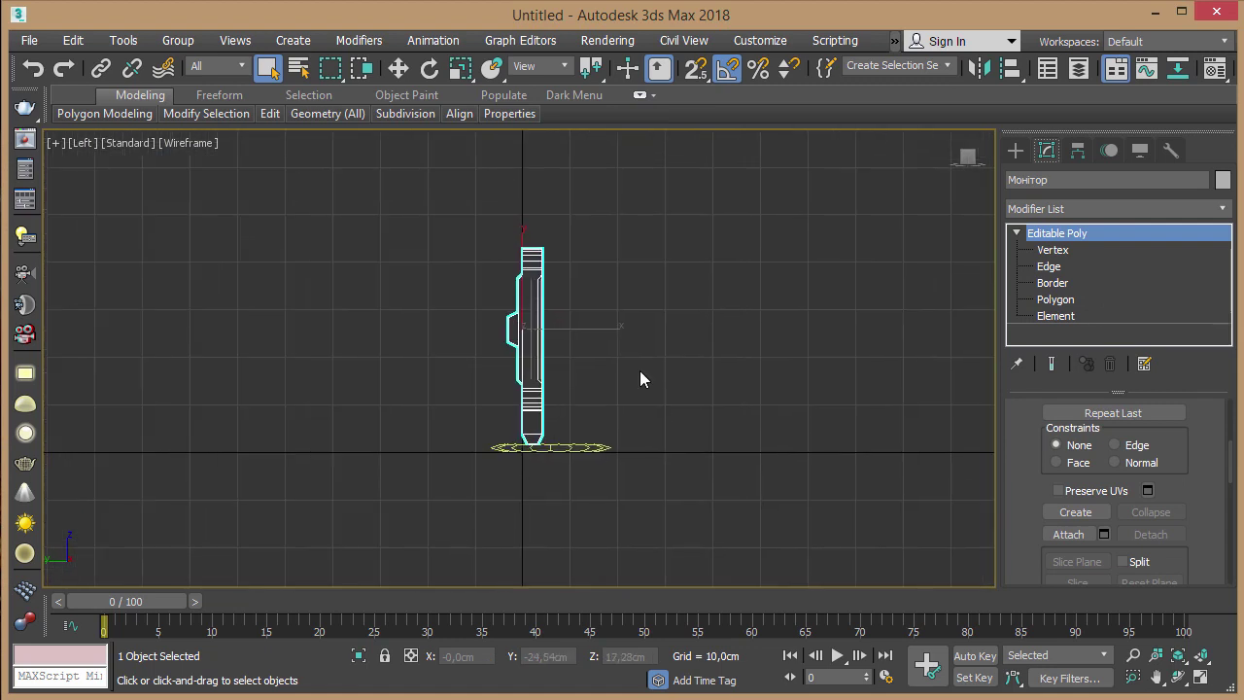
scroll(640, 370, "up", 2)
left_click(513, 523)
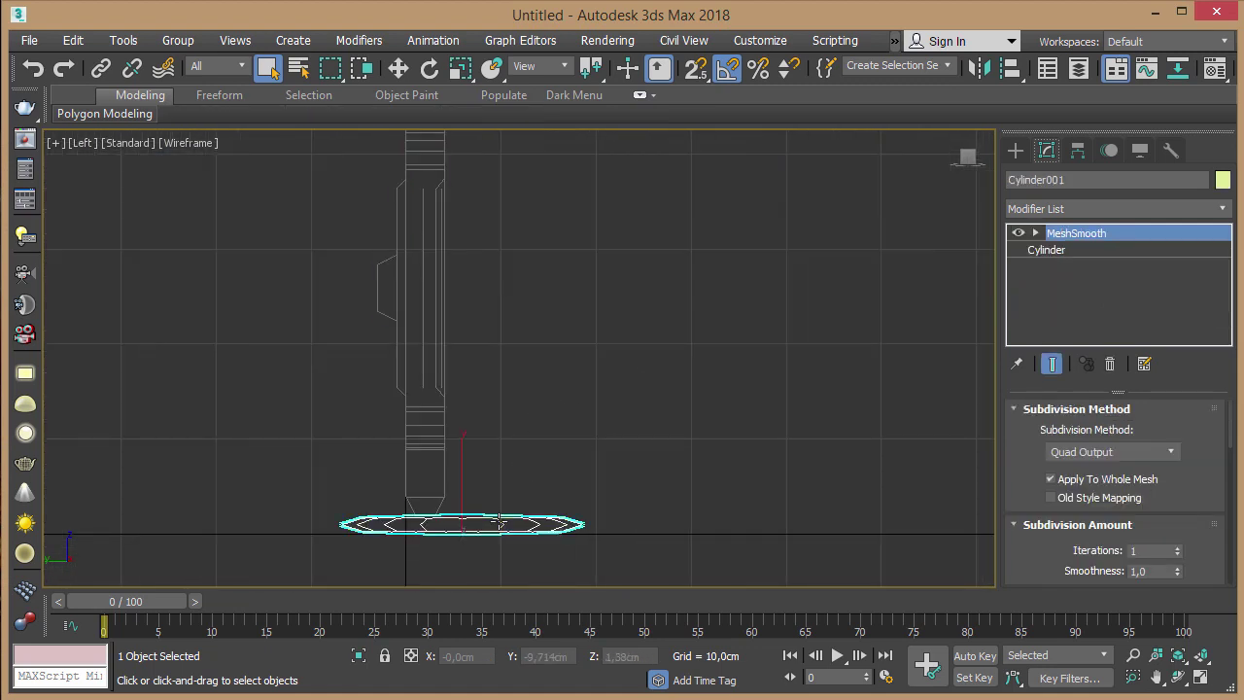
key("w")
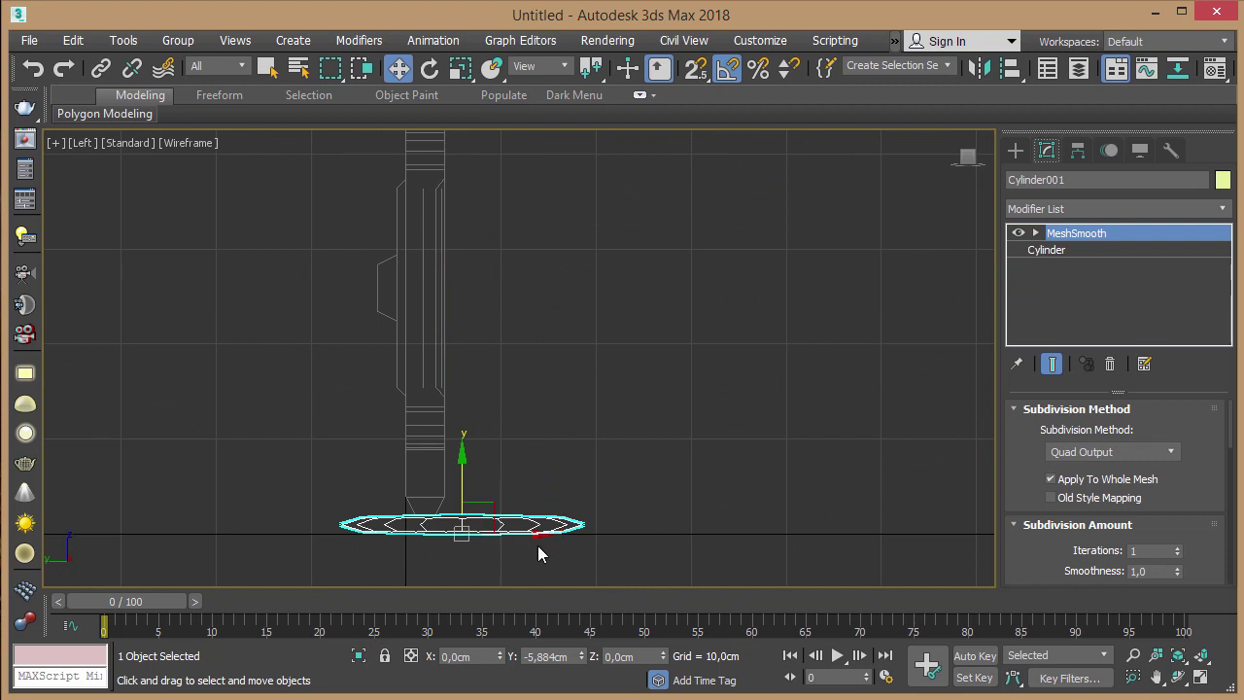
Step: Move the base to Y −3,817cm, Z 0,451cm, centred beneath the stand
mouse_move(535, 533)
left_mouse_down()
mouse_move(513, 536)
mouse_move(499, 519)
left_mouse_up()
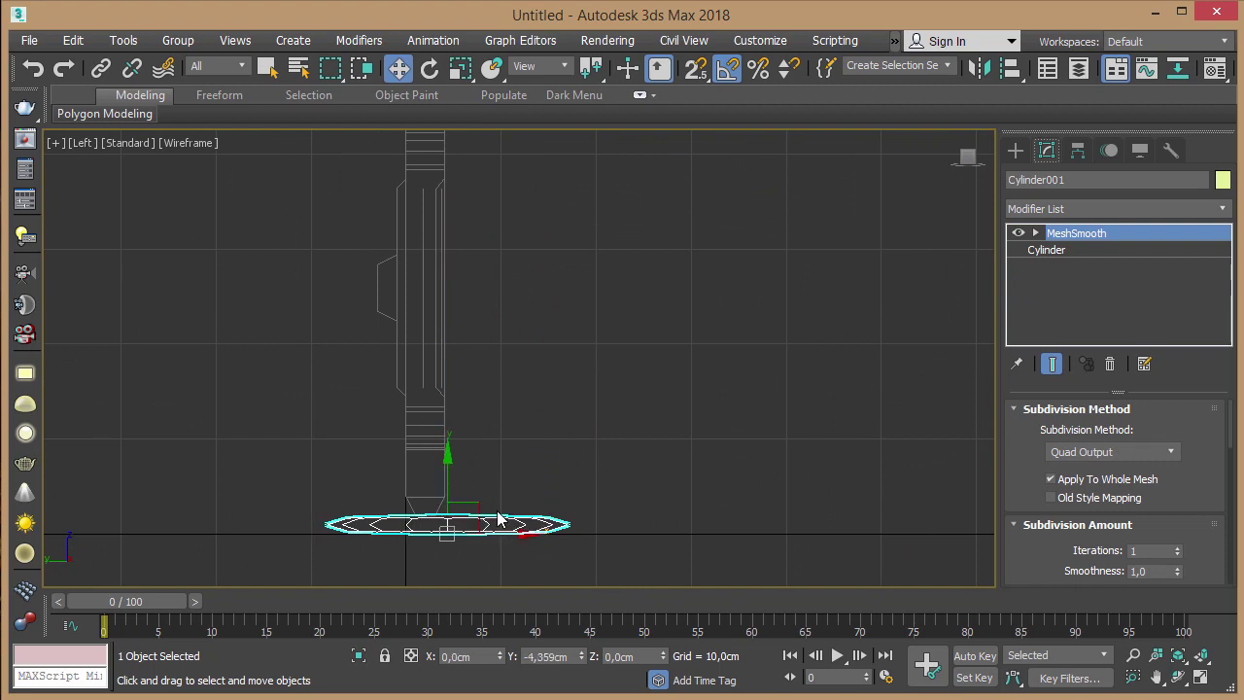
left_click_drag(450, 486, 453, 483)
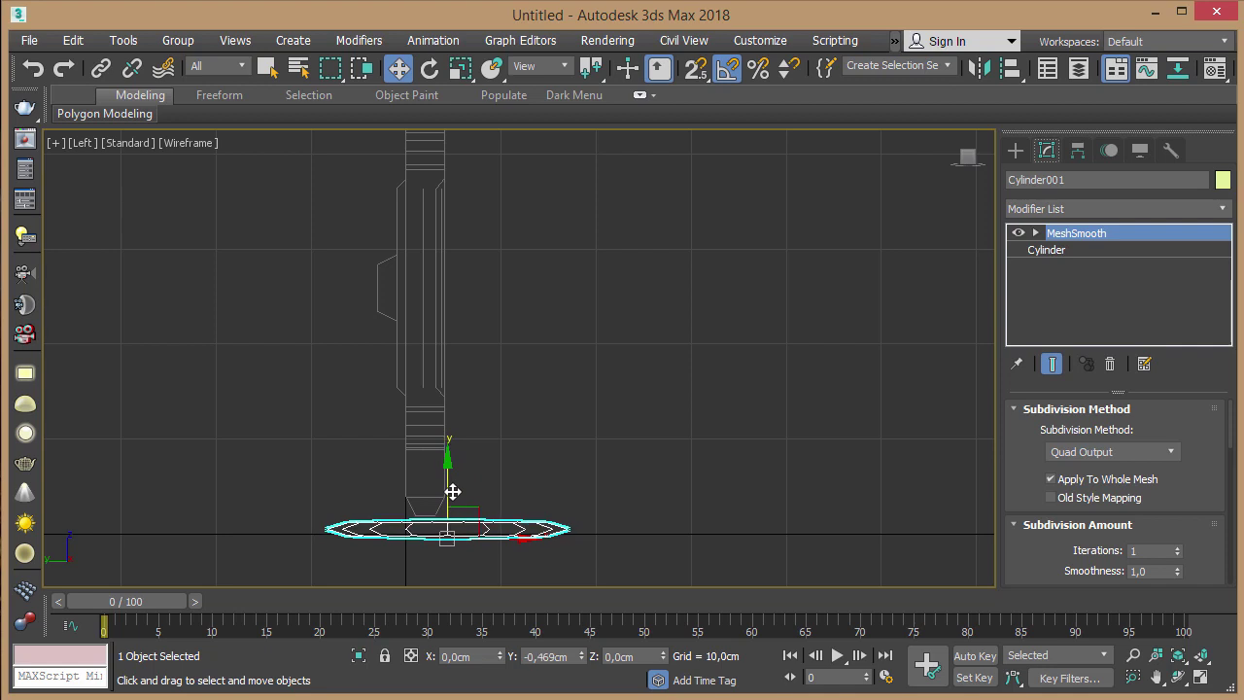
scroll(455, 489, "up", 2)
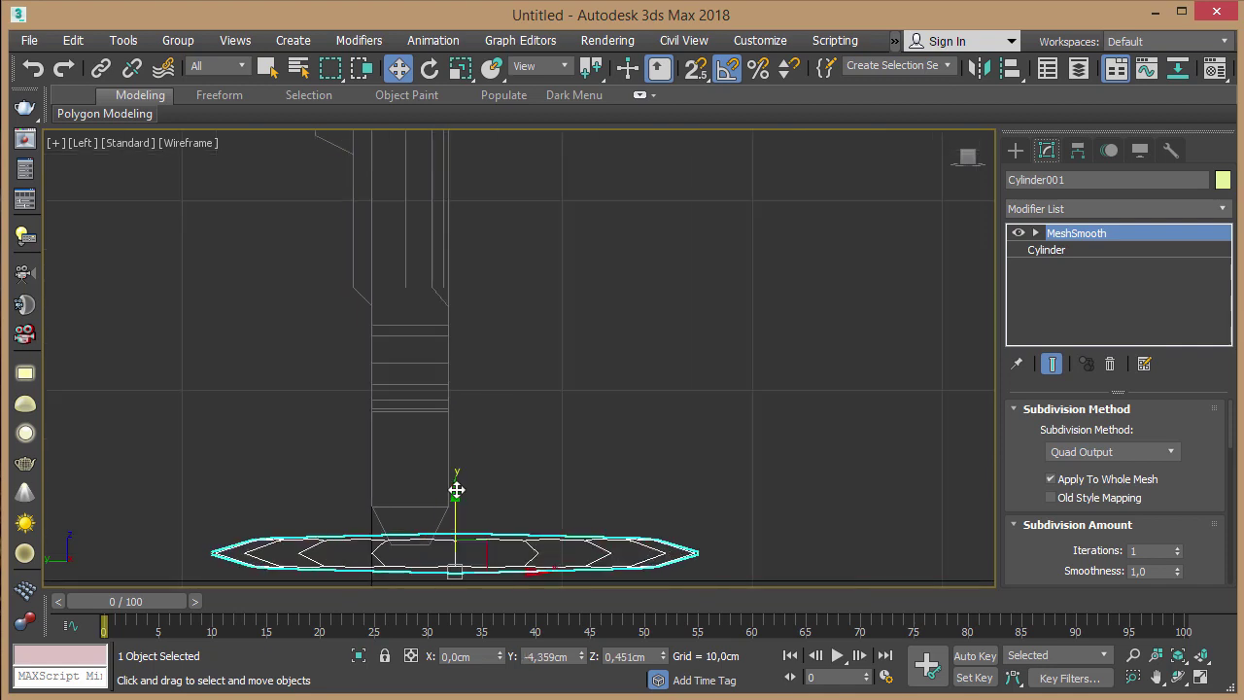
scroll(457, 491, "up", 2)
left_click_drag(600, 526, 591, 528)
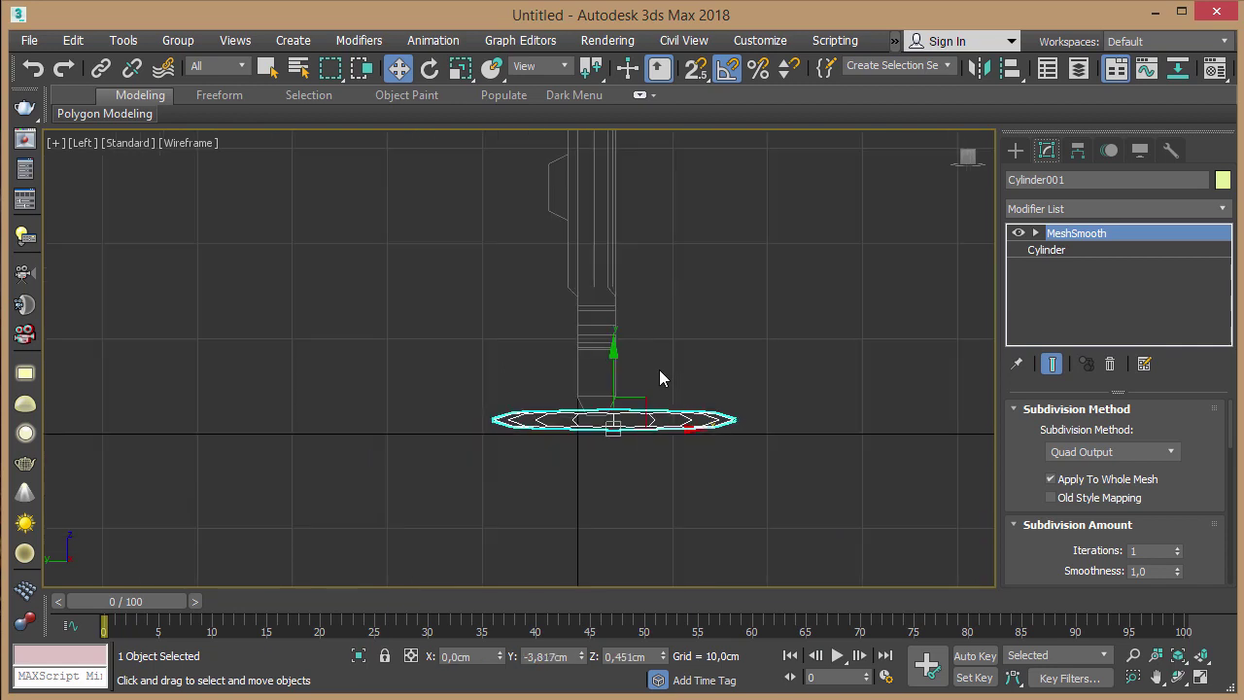
key("p")
mouse_move(634, 385)
middle_mouse_down("alt")
mouse_move(692, 303)
mouse_move(736, 291)
mouse_move(739, 306)
mouse_move(689, 355)
mouse_move(590, 364)
mouse_move(580, 380)
middle_mouse_up("alt")
key("q")
scroll(739, 305, "down", 3)
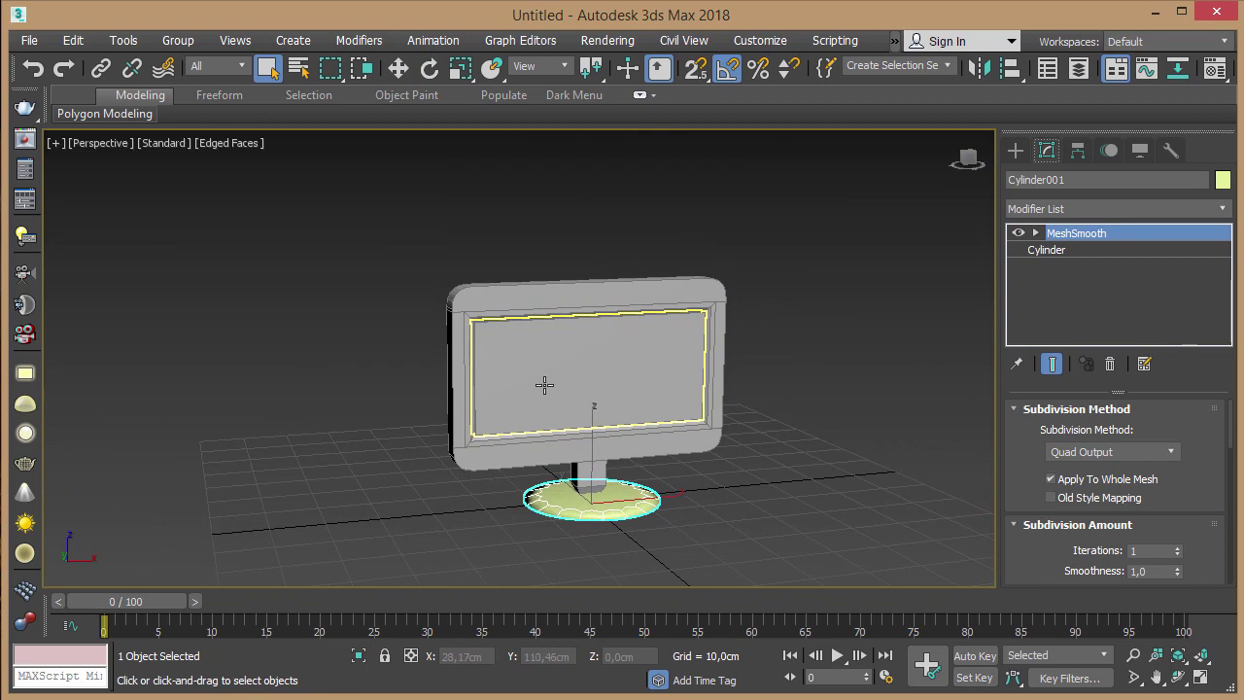
scroll(529, 377, "up", 2)
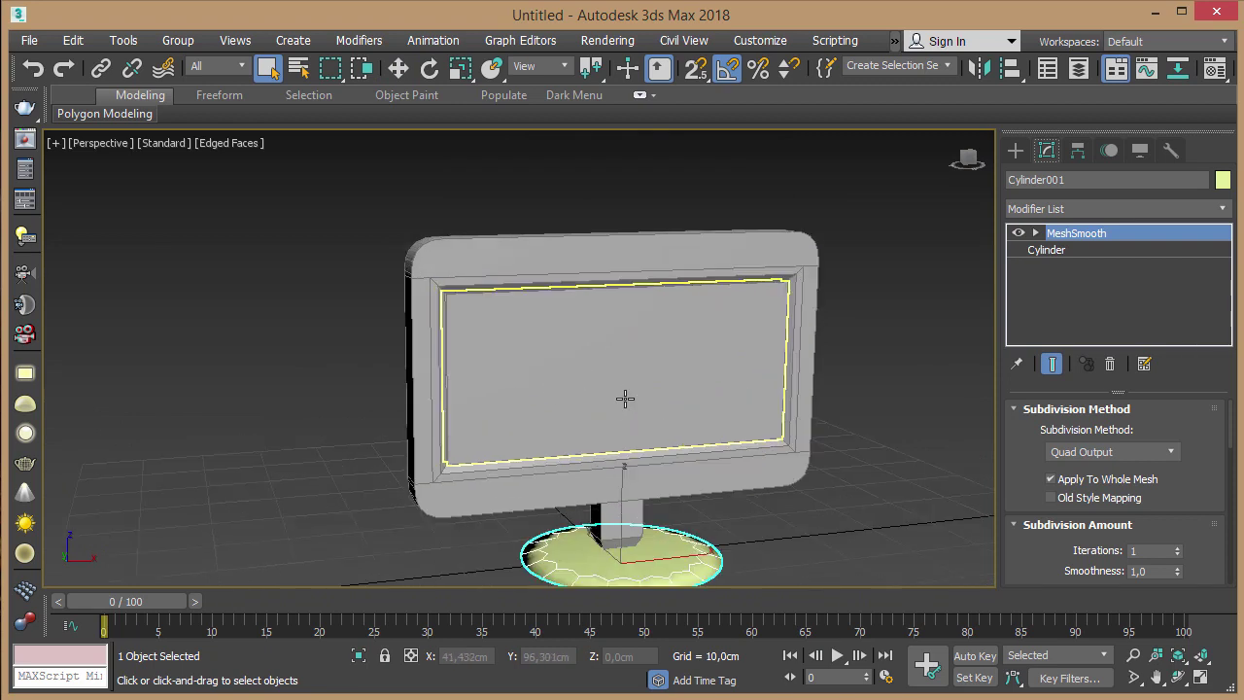
scroll(625, 398, "down", 2)
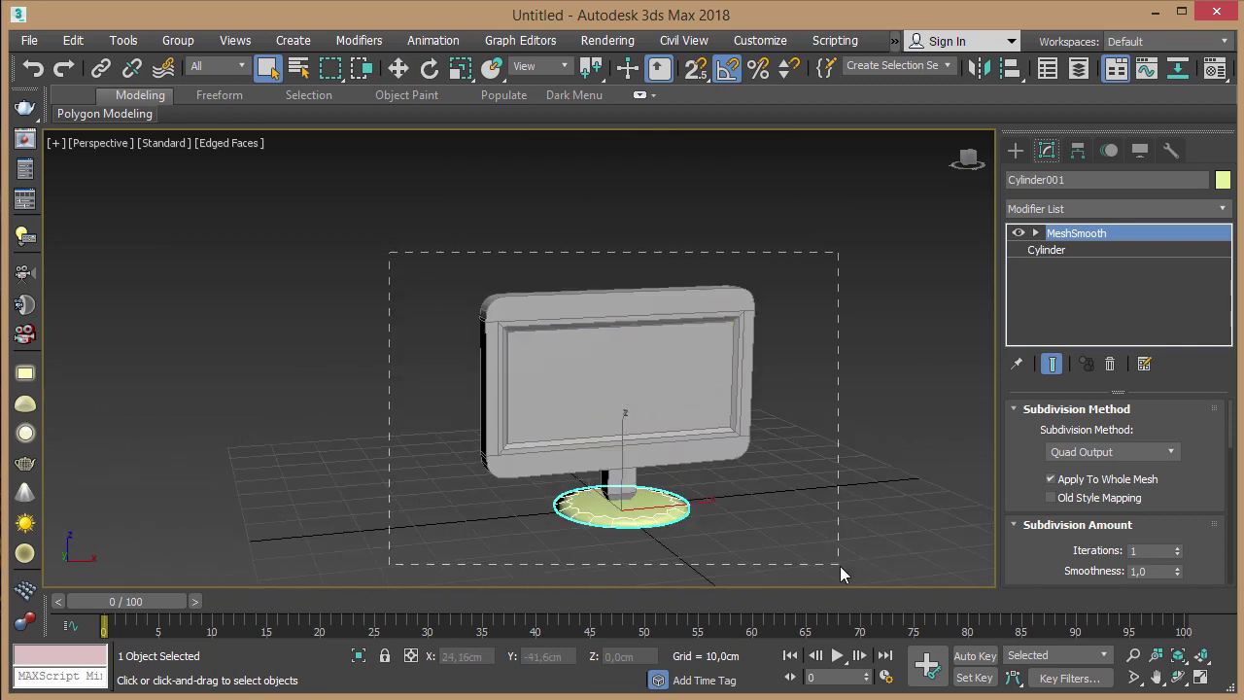
Step: Select the frame, screen and round base and group them as 'Monitor'
left_click_drag(796, 497, 839, 565)
left_click(194, 40)
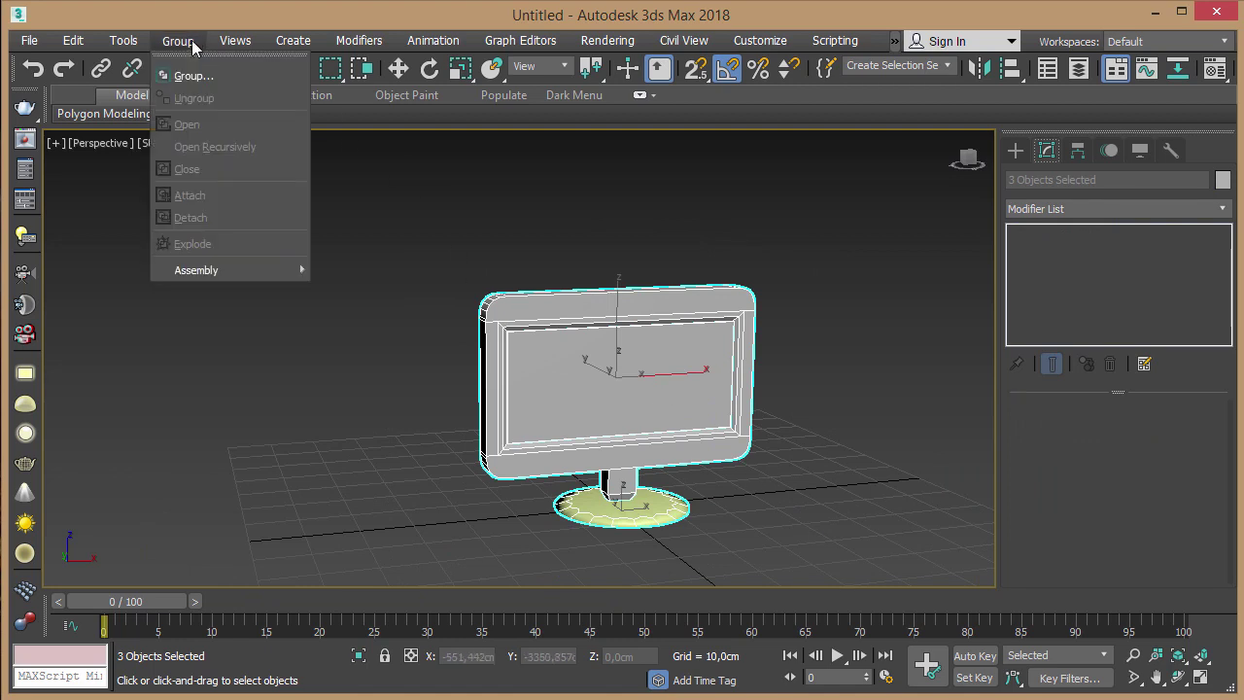
left_click(189, 76)
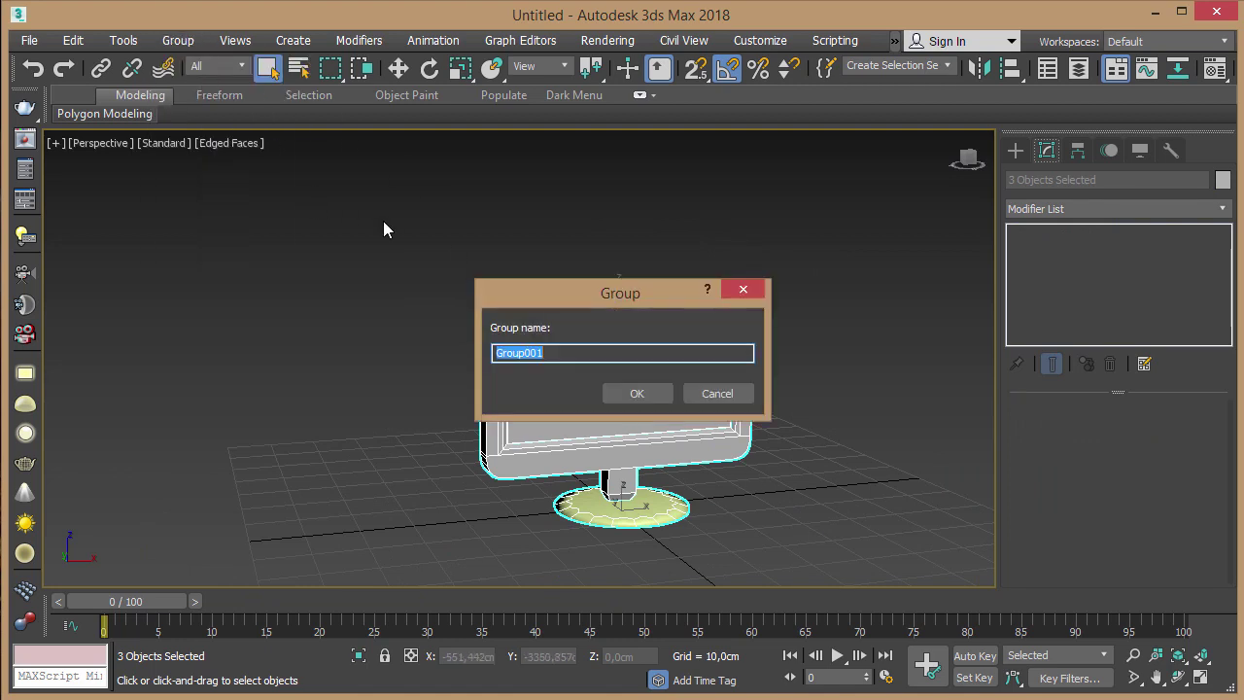
type("Monitor")
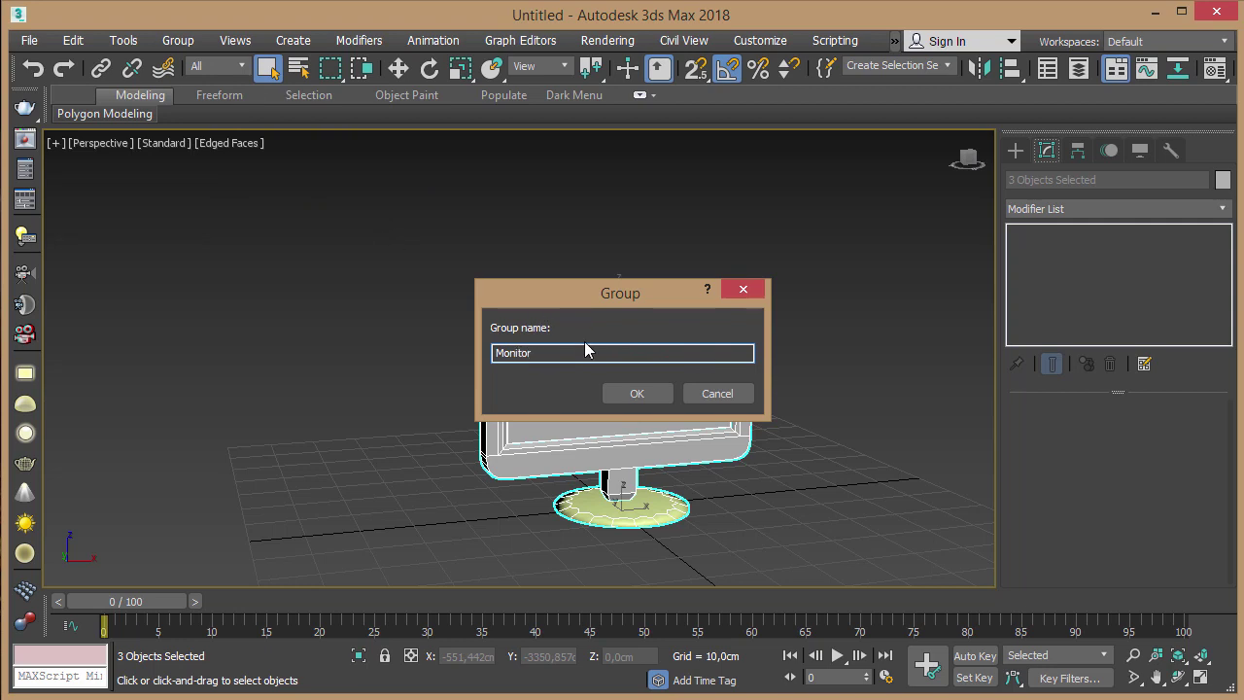
left_click(622, 393)
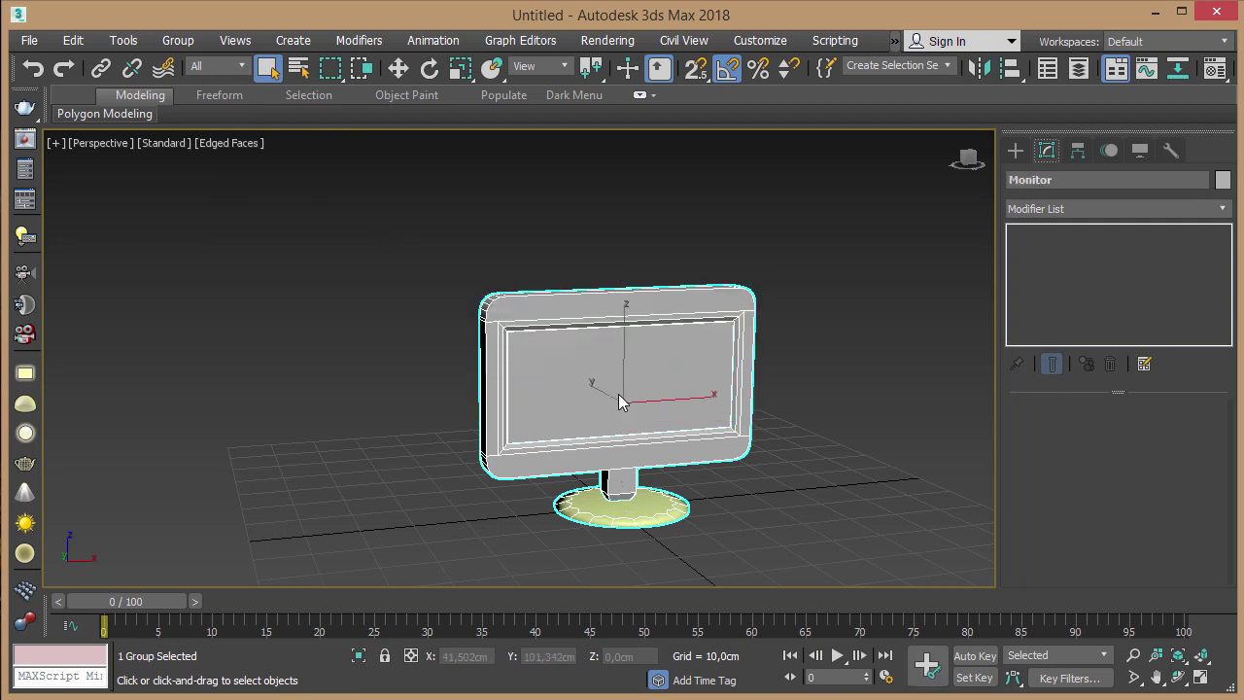